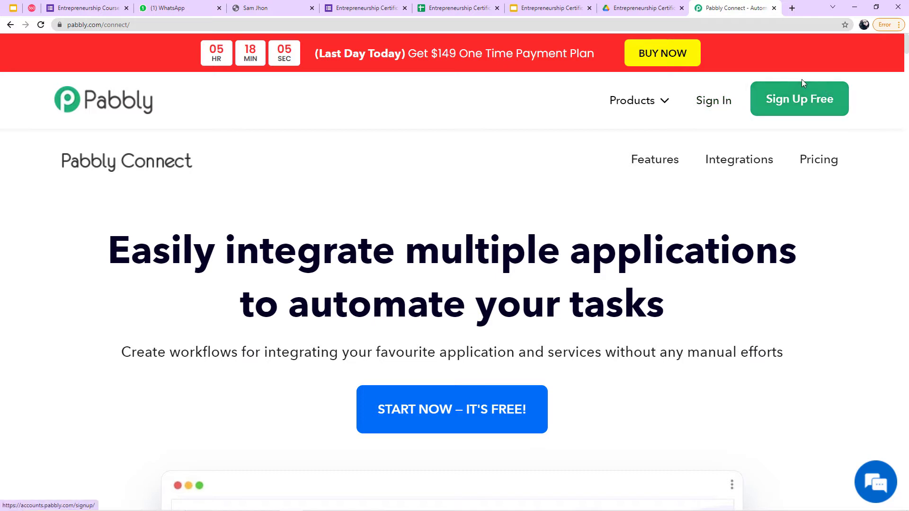
Step: Sign in to the Pabbly account and access the Connect application
{"action": "left_click", "coordinate": [714, 103]}
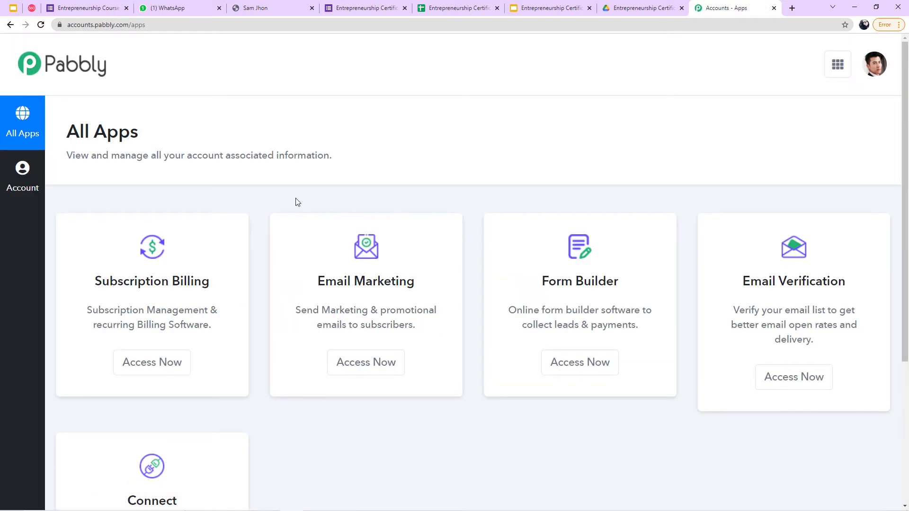
{"action": "scroll", "coordinate": [287, 258], "scroll_direction": "down", "scroll_amount": 4}
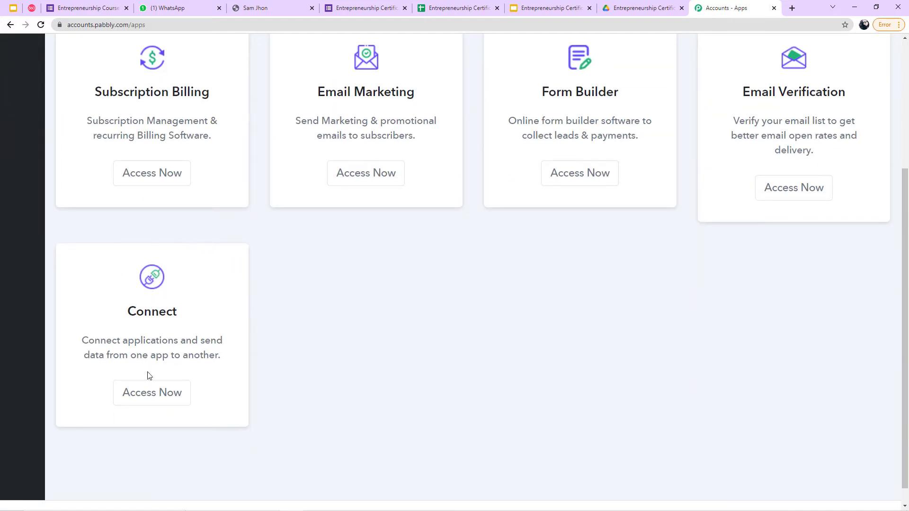
{"action": "left_click", "coordinate": [134, 395]}
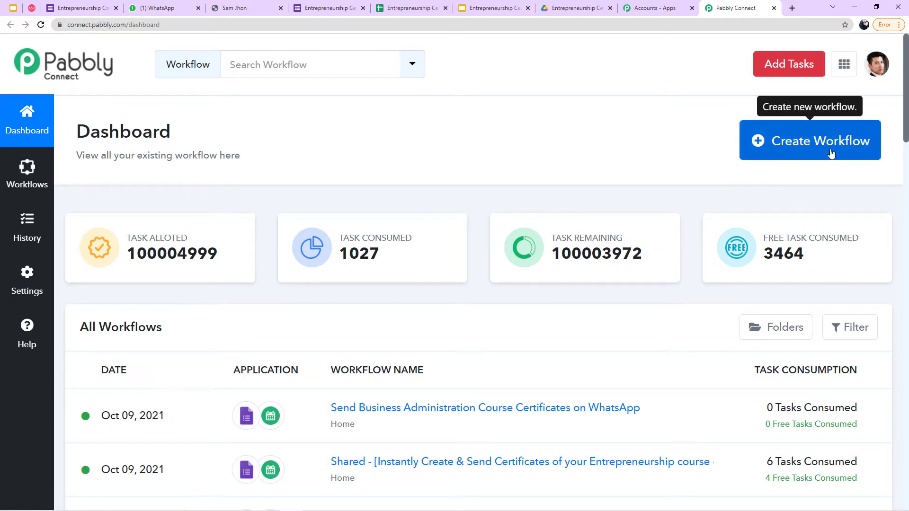
Step: Create a new workflow named "Google Forms to WhatsApp"
{"action": "scroll", "coordinate": [831, 153], "scroll_direction": "down", "scroll_amount": 8}
{"action": "scroll", "coordinate": [853, 156], "scroll_direction": "up", "scroll_amount": 5}
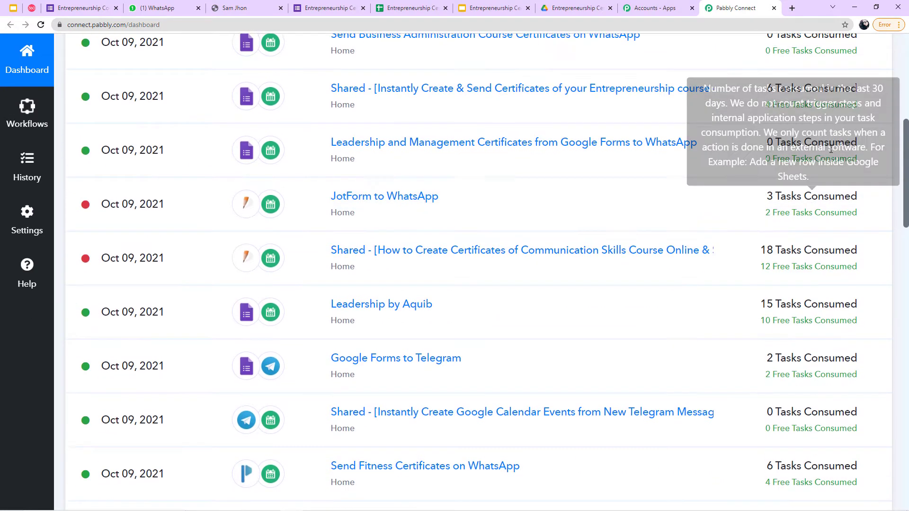
{"action": "scroll", "coordinate": [823, 115], "scroll_direction": "up", "scroll_amount": 4}
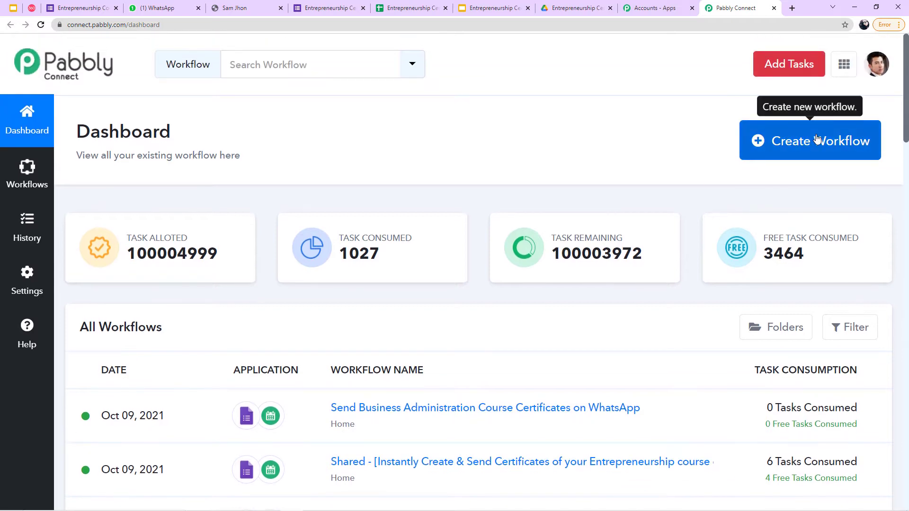
{"action": "left_click", "coordinate": [817, 139]}
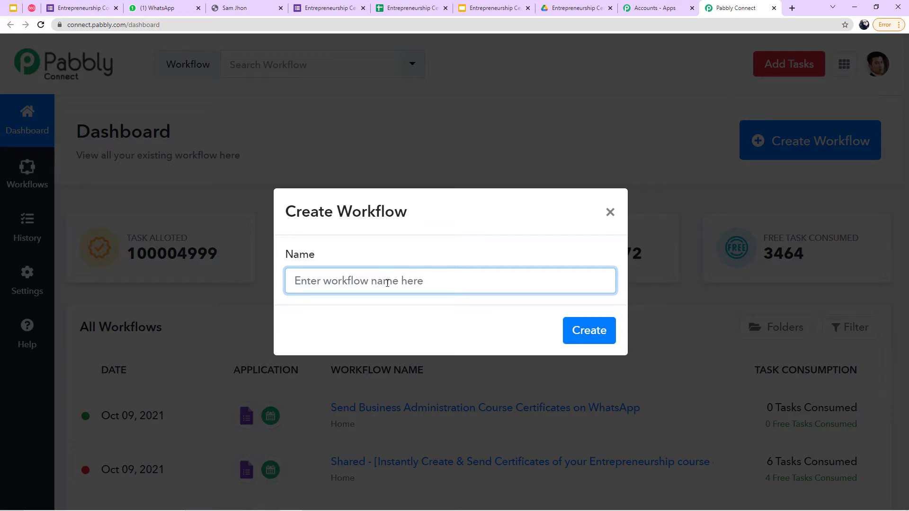
{"action": "type", "text": "Googl"}
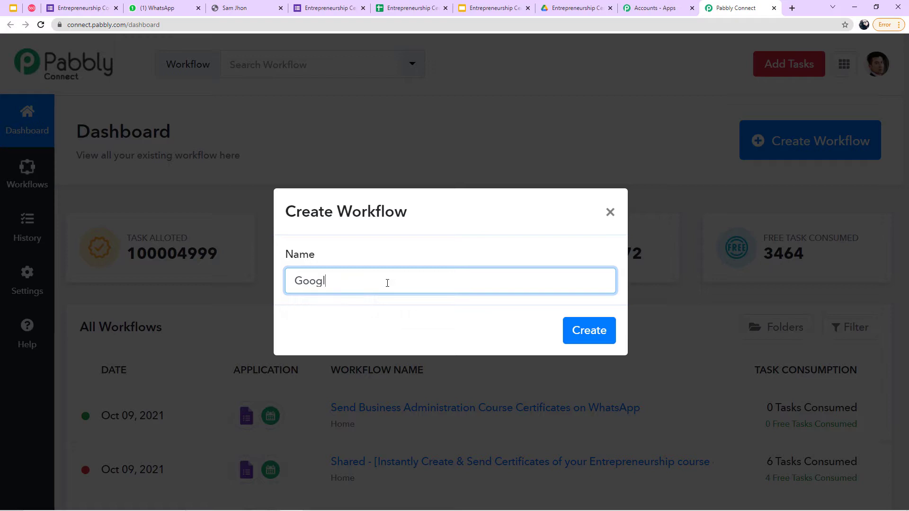
{"action": "type", "text": "e Forms to WhatsApp"}
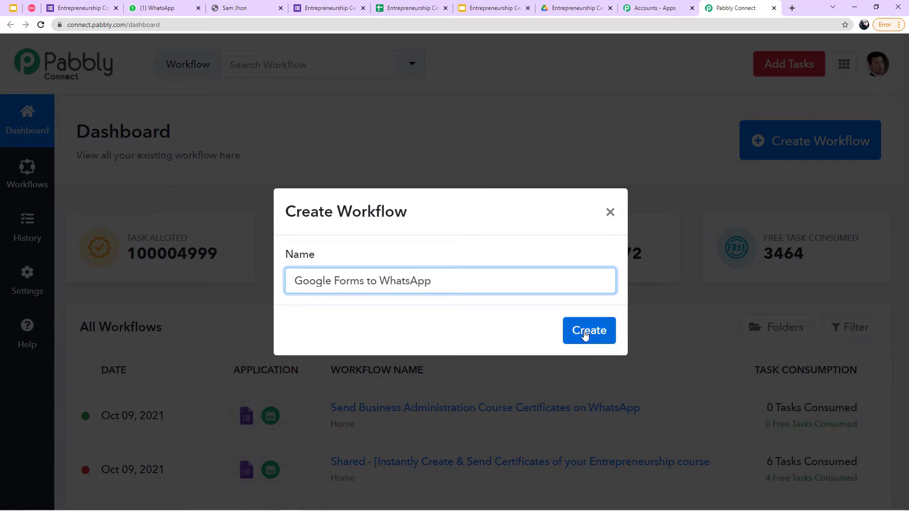
{"action": "left_click", "coordinate": [585, 332]}
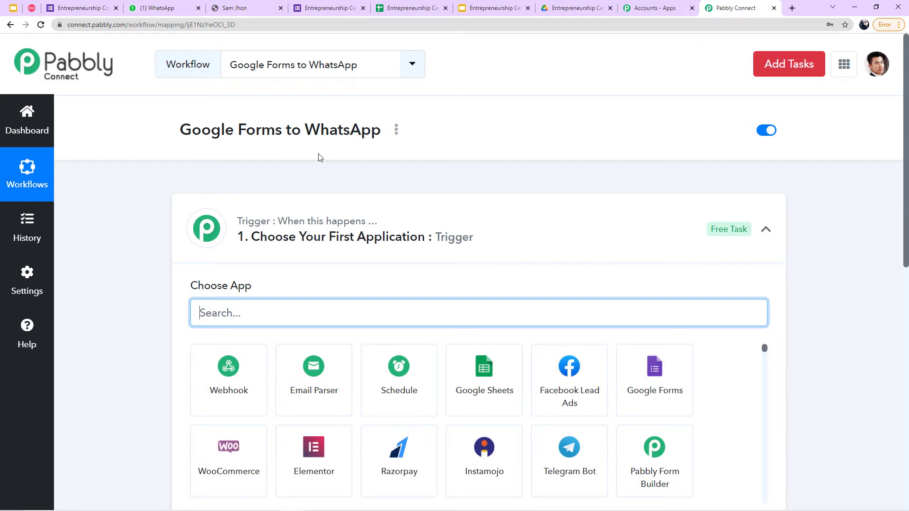
Step: Set the workflow's trigger application to Google Forms with the trigger event New Response in Spreadsheet
{"action": "left_click", "coordinate": [772, 235]}
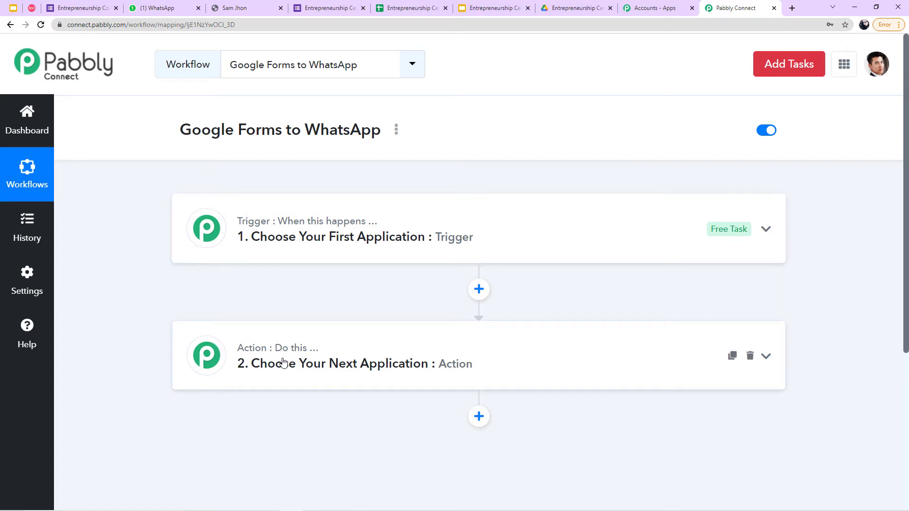
{"action": "scroll", "coordinate": [381, 278], "scroll_direction": "down", "scroll_amount": 1}
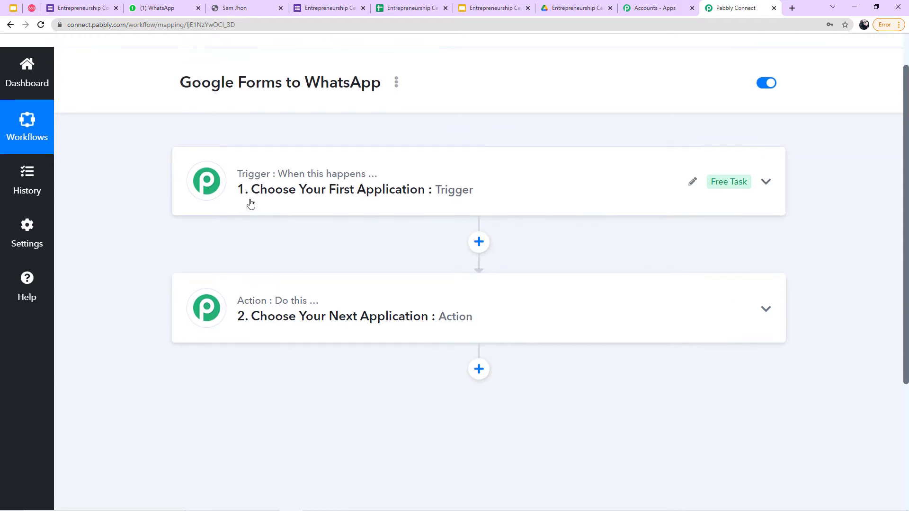
{"action": "scroll", "coordinate": [361, 219], "scroll_direction": "down", "scroll_amount": 1}
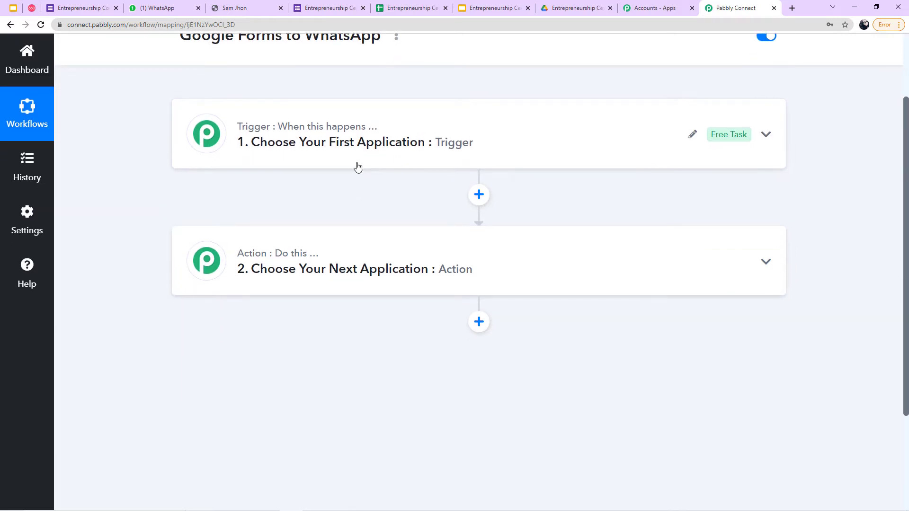
{"action": "left_click", "coordinate": [356, 159]}
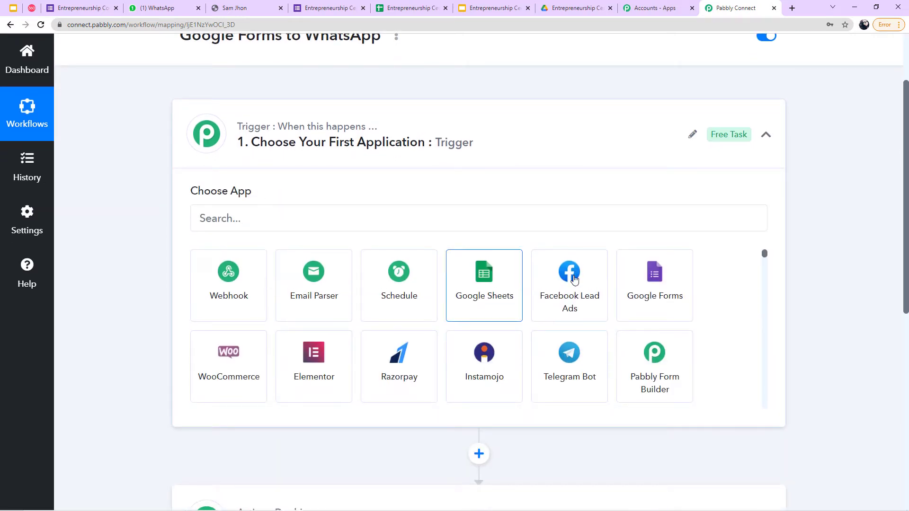
{"action": "left_click", "coordinate": [662, 290]}
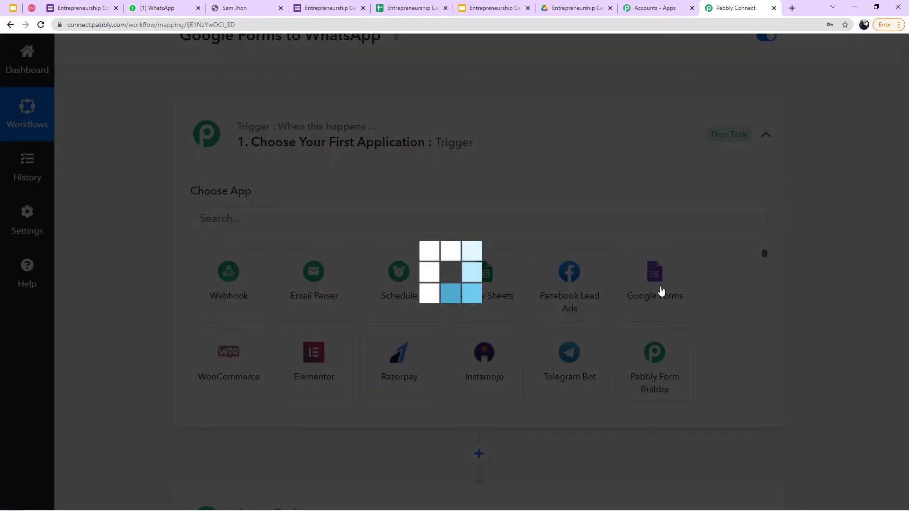
{"action": "scroll", "coordinate": [227, 234], "scroll_direction": "down", "scroll_amount": 1}
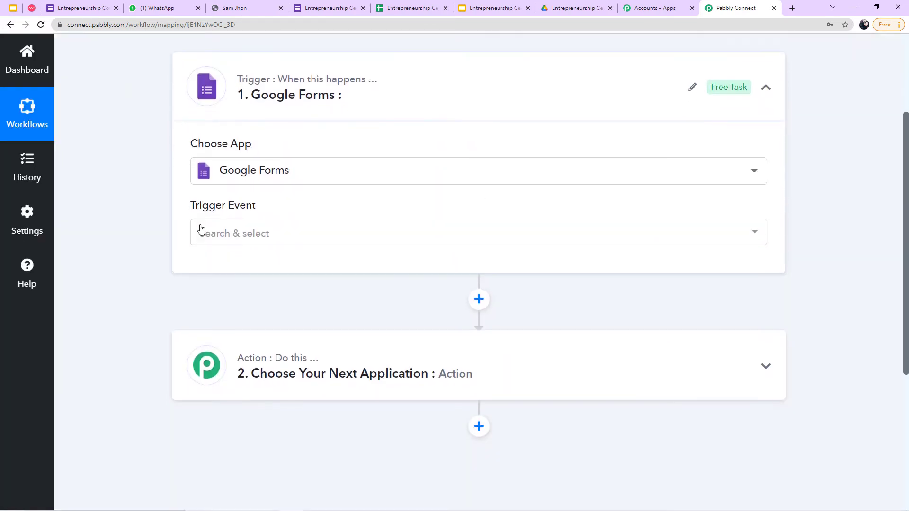
{"action": "left_click", "coordinate": [228, 233]}
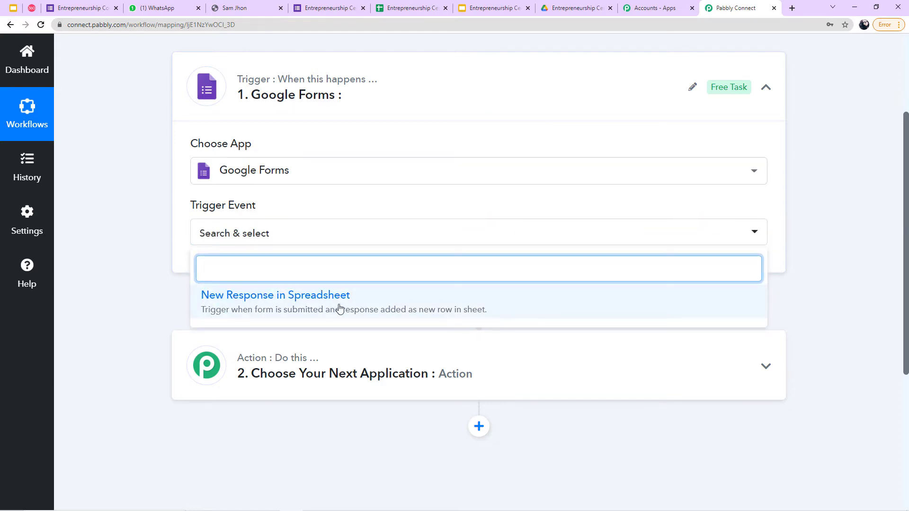
{"action": "left_click", "coordinate": [339, 309]}
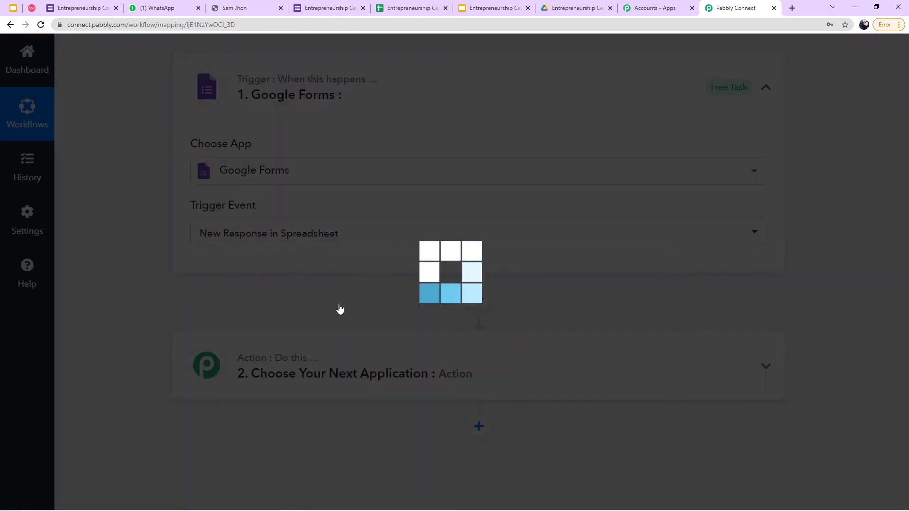
{"action": "scroll", "coordinate": [224, 141], "scroll_direction": "down", "scroll_amount": 4}
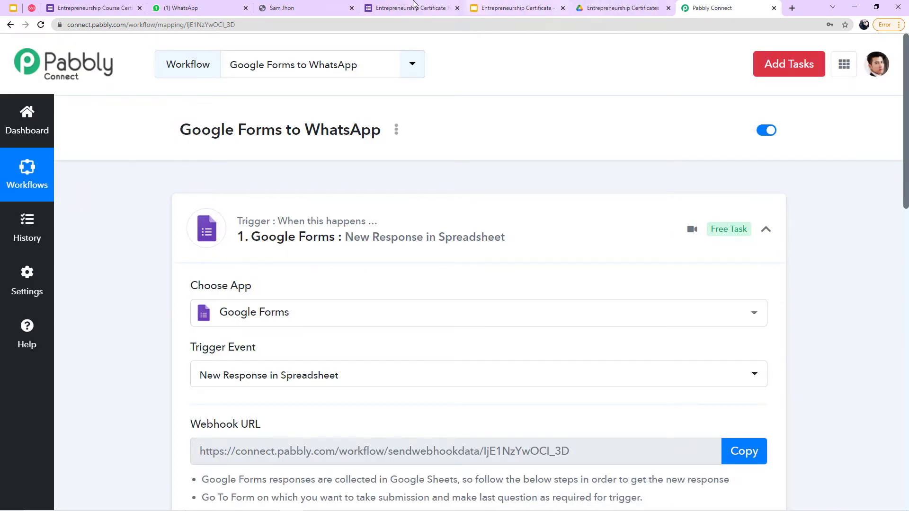
Step: Switch to the Entrepreneurship Certificate Form in Google Forms, review its questions and responses, and open the linked responses spreadsheet
{"action": "left_click", "coordinate": [407, 8]}
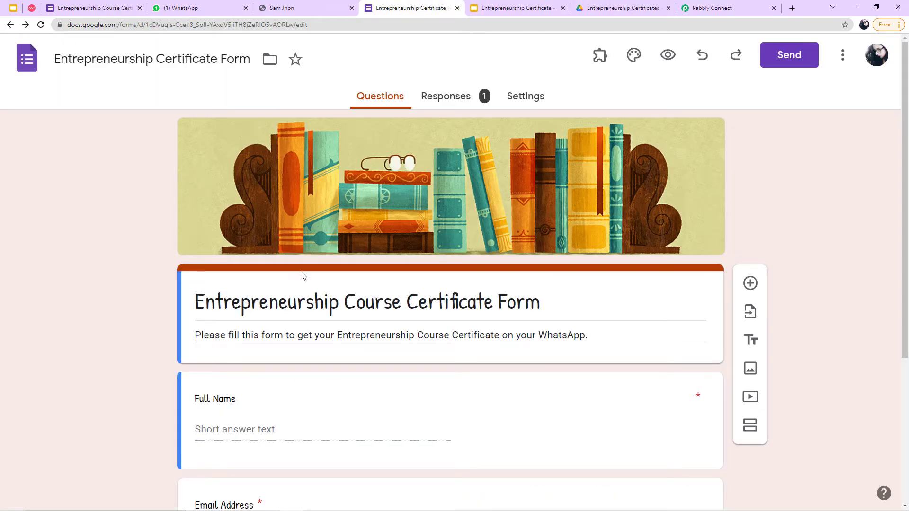
{"action": "scroll", "coordinate": [374, 238], "scroll_direction": "down", "scroll_amount": 2}
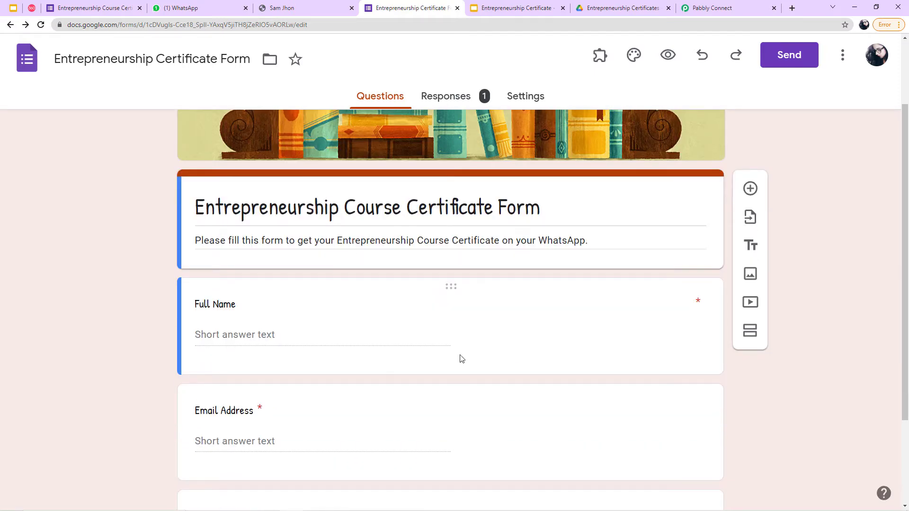
{"action": "left_click", "coordinate": [427, 100]}
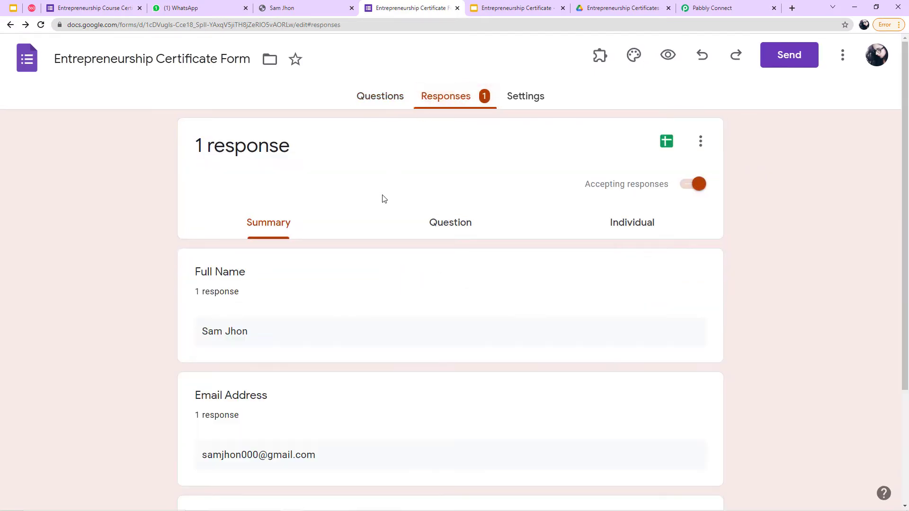
{"action": "scroll", "coordinate": [229, 274], "scroll_direction": "down", "scroll_amount": 2}
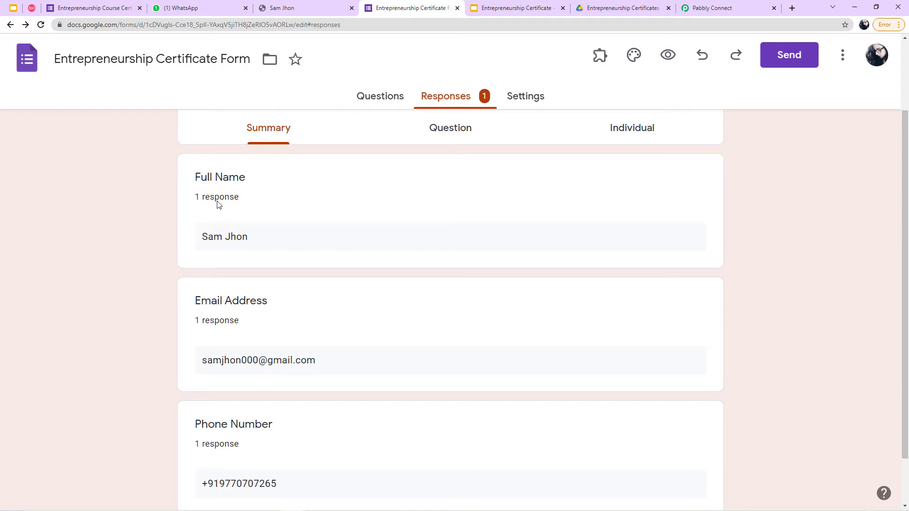
{"action": "scroll", "coordinate": [286, 251], "scroll_direction": "up", "scroll_amount": 2}
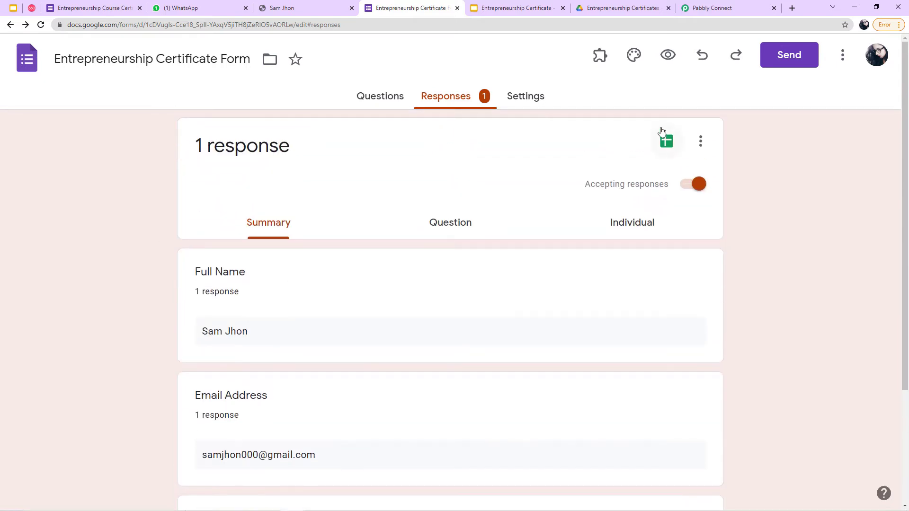
{"action": "left_click", "coordinate": [661, 143]}
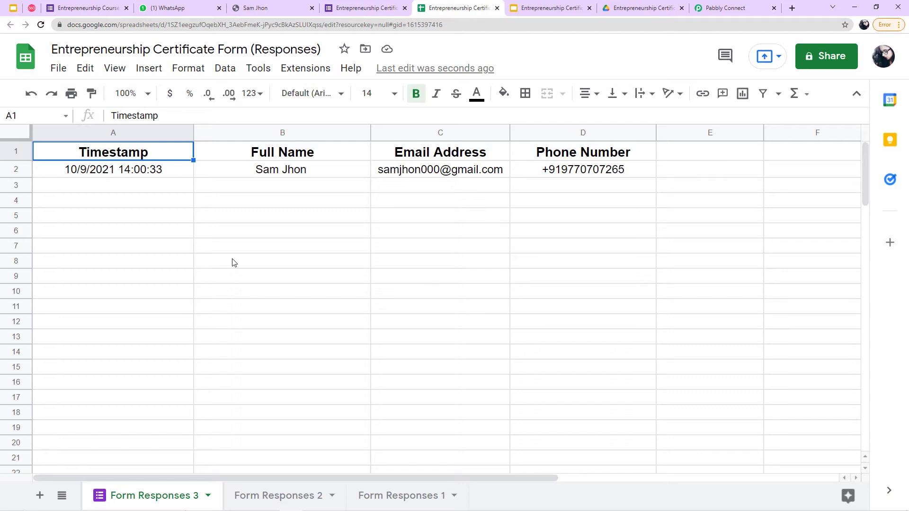
Step: Compare the responses spreadsheet with the Pabbly Connect trigger and read the instructions below its webhook URL
{"action": "left_click", "coordinate": [751, 6]}
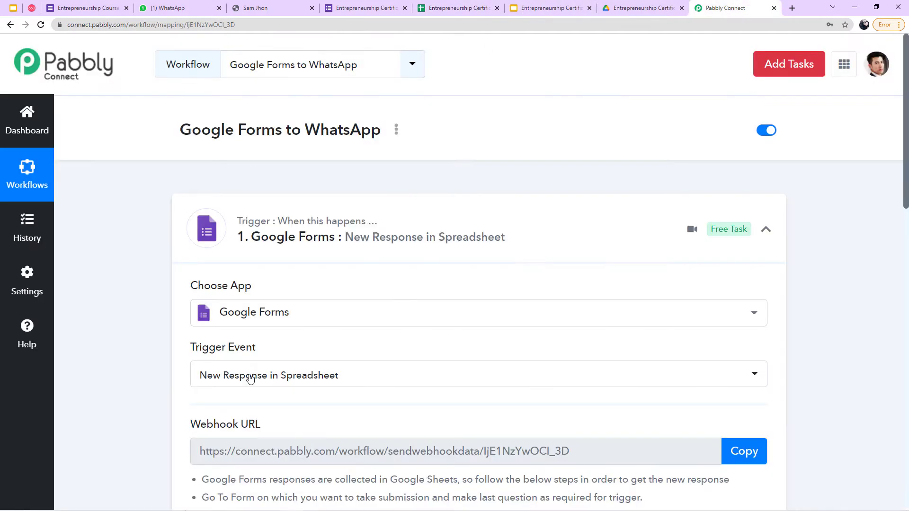
{"action": "left_click", "coordinate": [473, 7]}
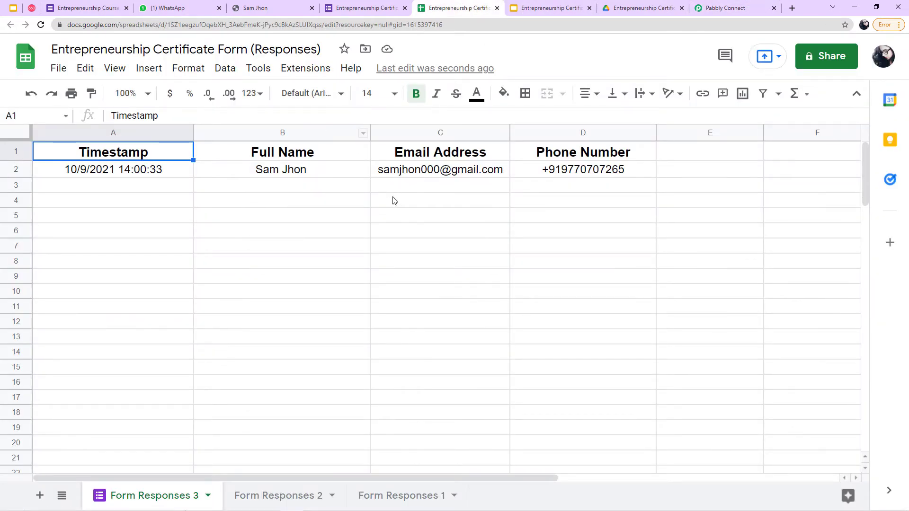
{"action": "left_click", "coordinate": [737, 5]}
{"action": "scroll", "coordinate": [377, 278], "scroll_direction": "down", "scroll_amount": 7}
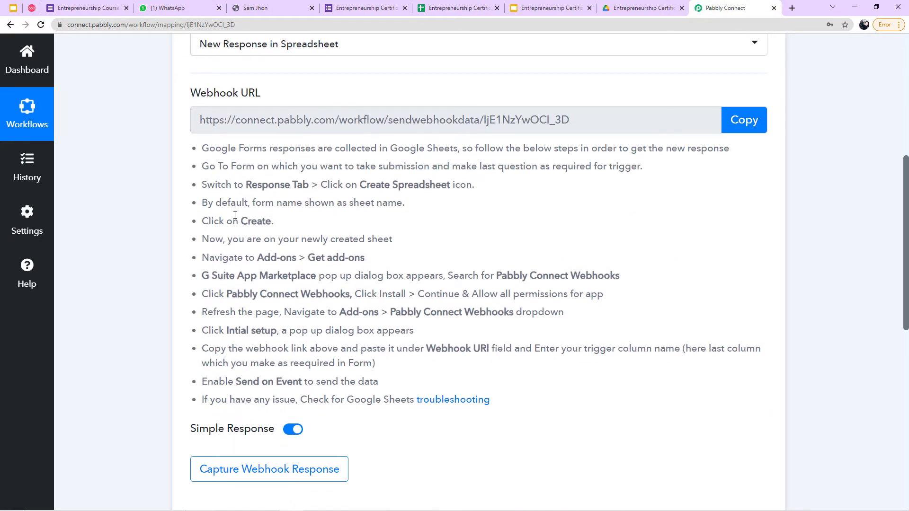
{"action": "scroll", "coordinate": [235, 215], "scroll_direction": "down", "scroll_amount": 1}
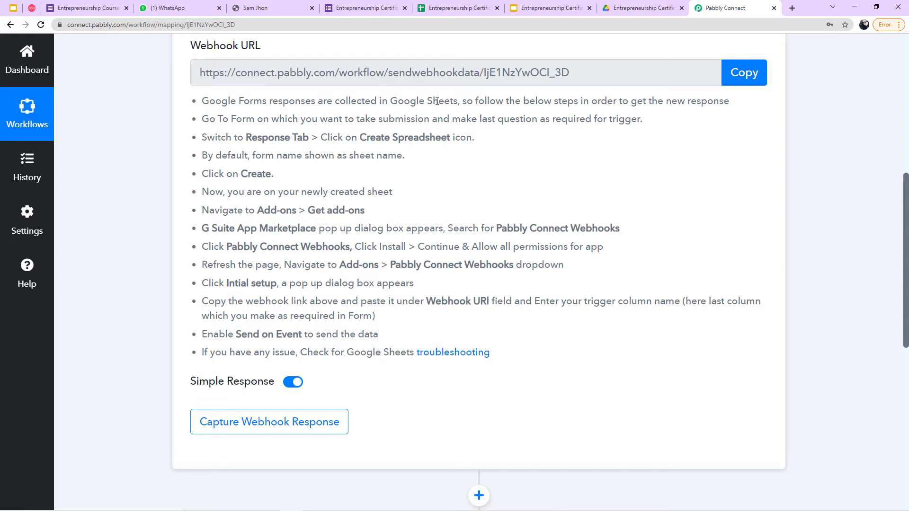
Step: Reopen the linked responses spreadsheet from the form's responses in Google Forms and examine its title
{"action": "left_click", "coordinate": [435, 7]}
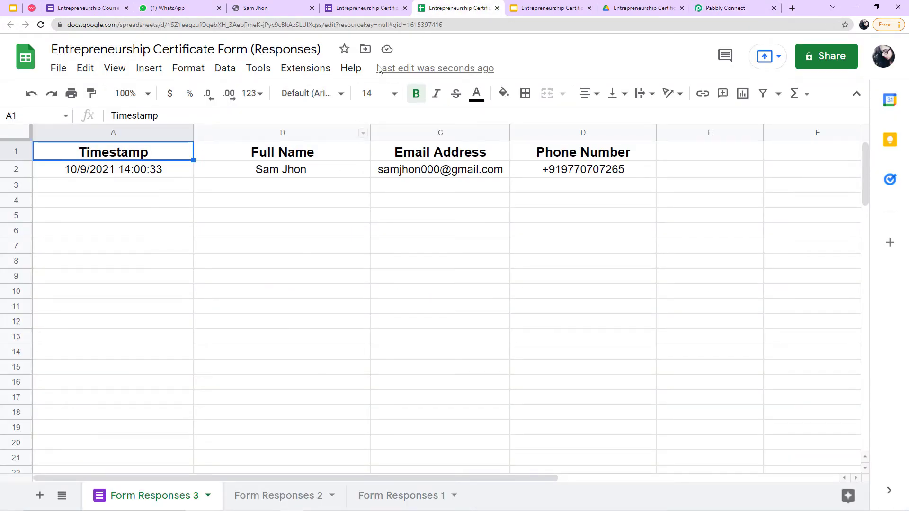
{"action": "left_click", "coordinate": [359, 7]}
{"action": "left_click", "coordinate": [666, 148]}
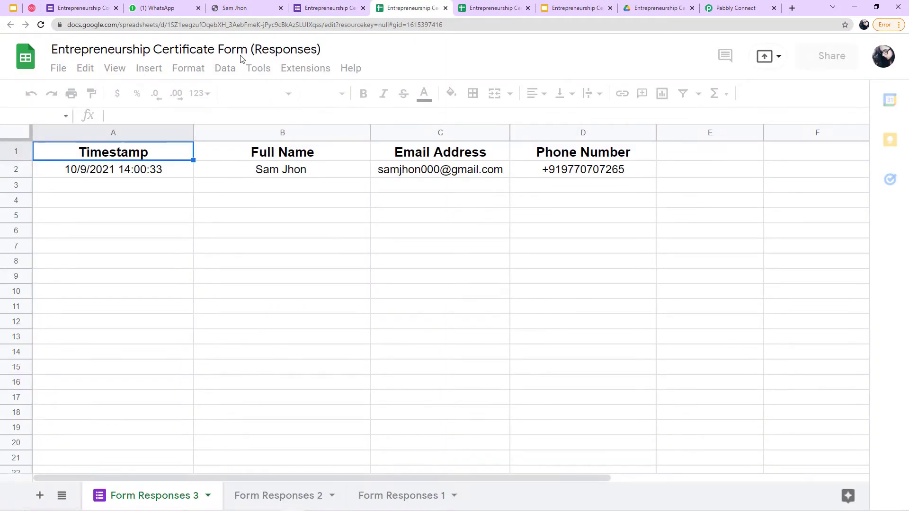
{"action": "left_click", "coordinate": [269, 48]}
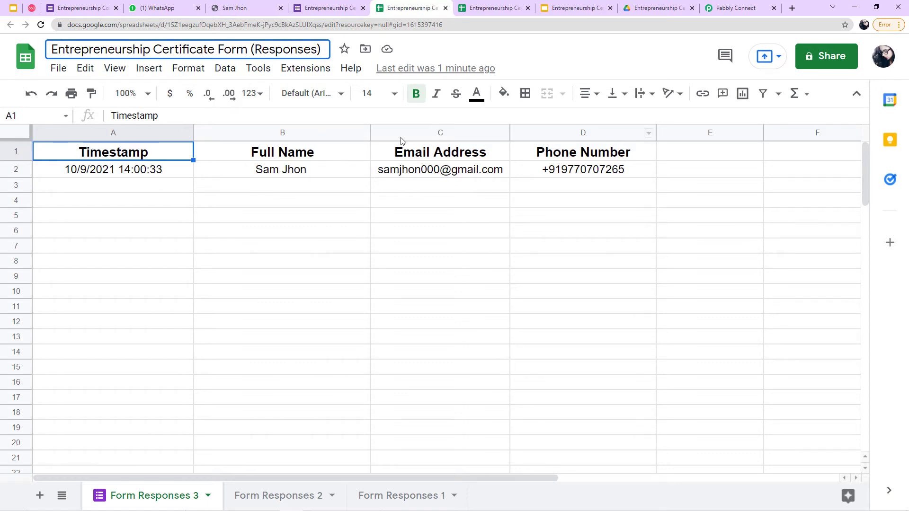
Step: Examine the fields of the live Entrepreneurship Course Certificate Form and return to the responses spreadsheet
{"action": "left_click", "coordinate": [85, 8]}
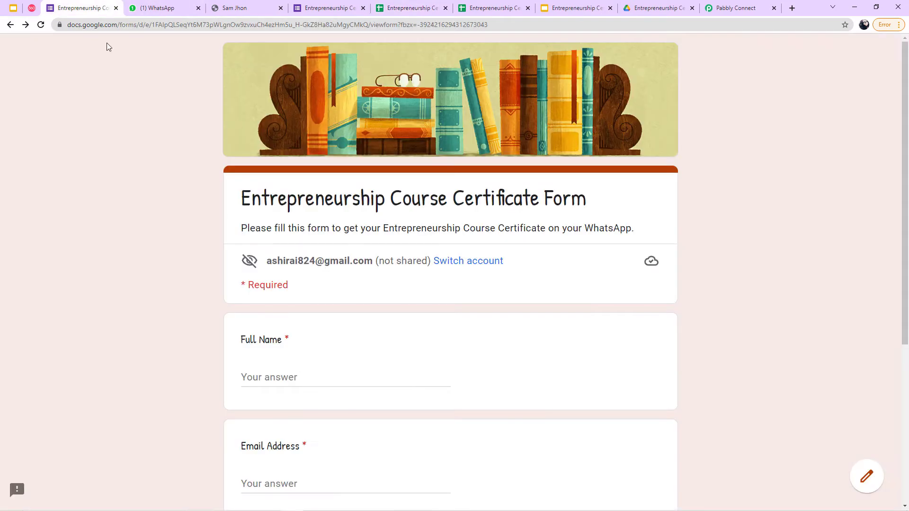
{"action": "scroll", "coordinate": [272, 237], "scroll_direction": "down", "scroll_amount": 4}
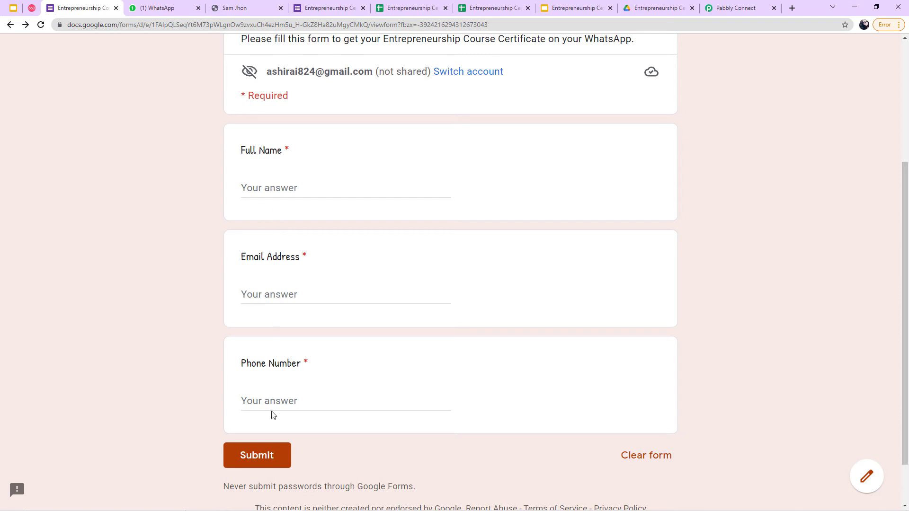
{"action": "left_click", "coordinate": [445, 8]}
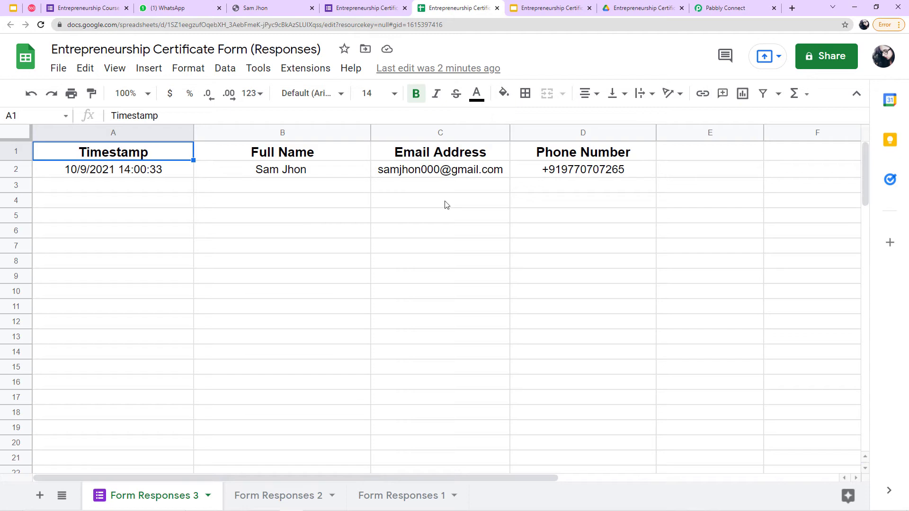
Step: Switch back to the Pabbly Connect workflow and review the add-on installation instructions for the Google Forms trigger
{"action": "left_click", "coordinate": [729, 7]}
{"action": "scroll", "coordinate": [308, 284], "scroll_direction": "down", "scroll_amount": 1}
{"action": "scroll", "coordinate": [331, 242], "scroll_direction": "up", "scroll_amount": 1}
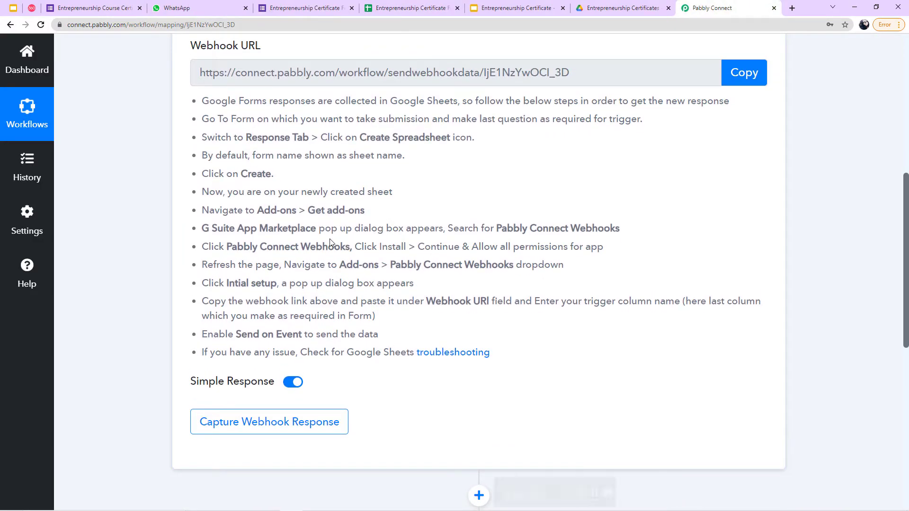
Step: Look up the Pabbly Connect Webhooks add-on in the Google Workspace Marketplace from the responses spreadsheet, then reload the sheet
{"action": "left_click", "coordinate": [396, 6]}
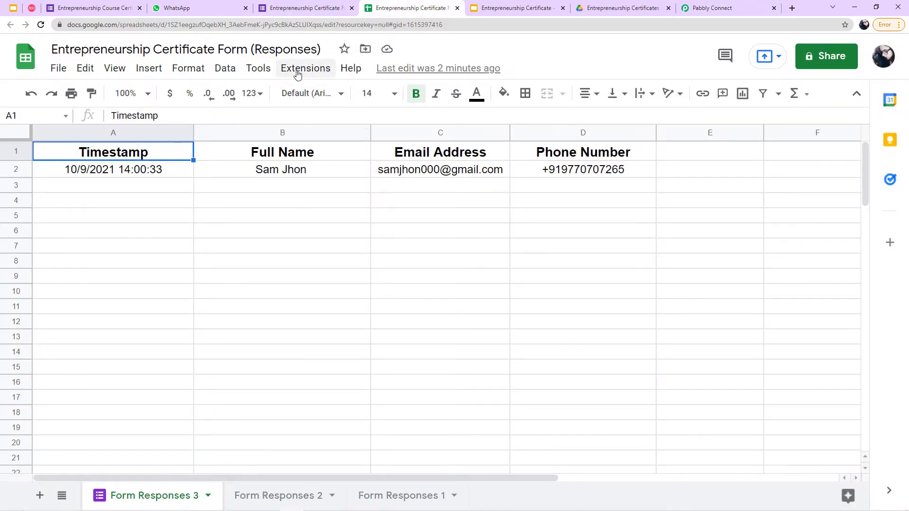
{"action": "left_click", "coordinate": [317, 69]}
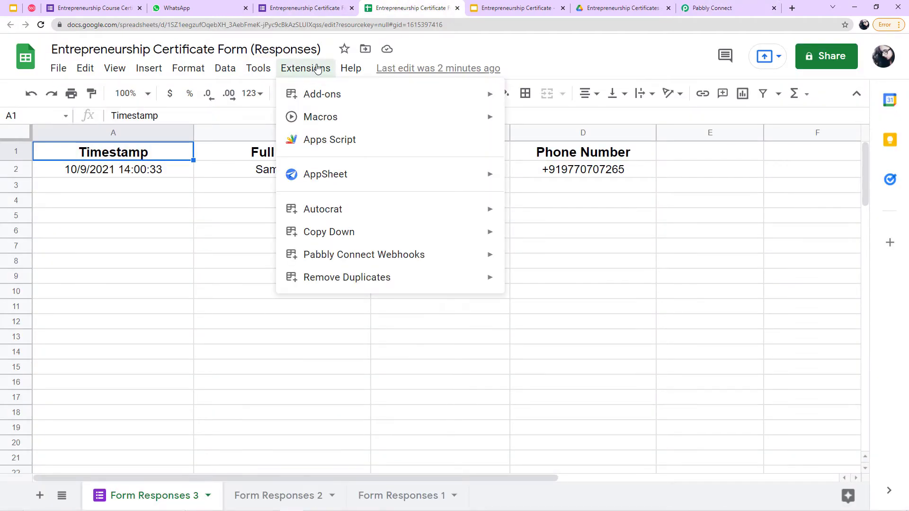
{"action": "mouse_move", "coordinate": [315, 91]}
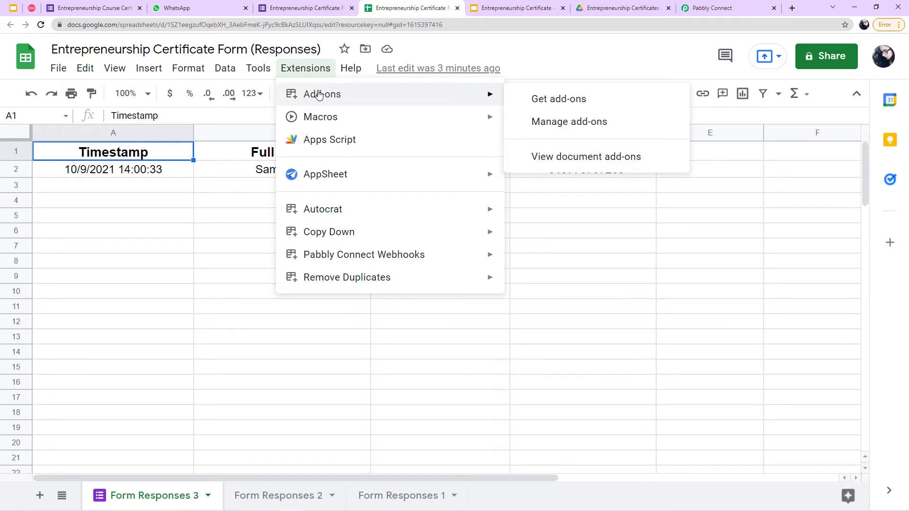
{"action": "left_click", "coordinate": [547, 100]}
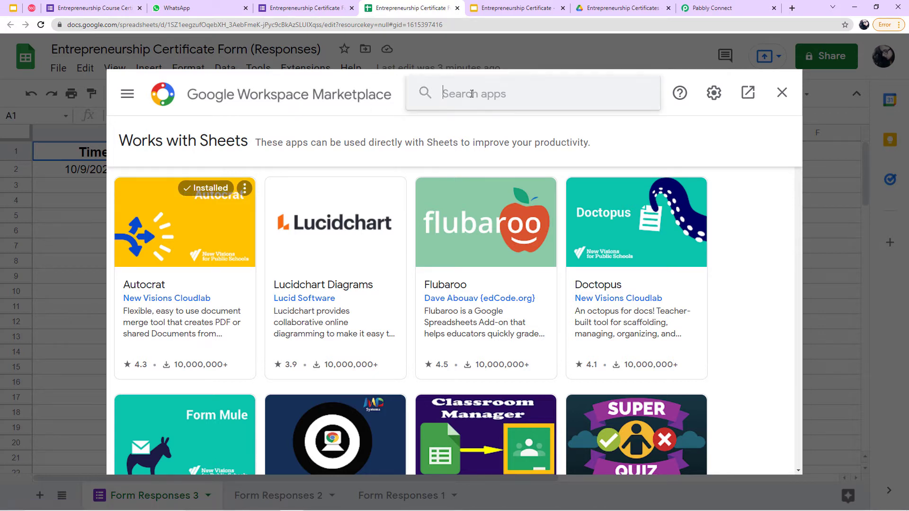
{"action": "left_click", "coordinate": [472, 94]}
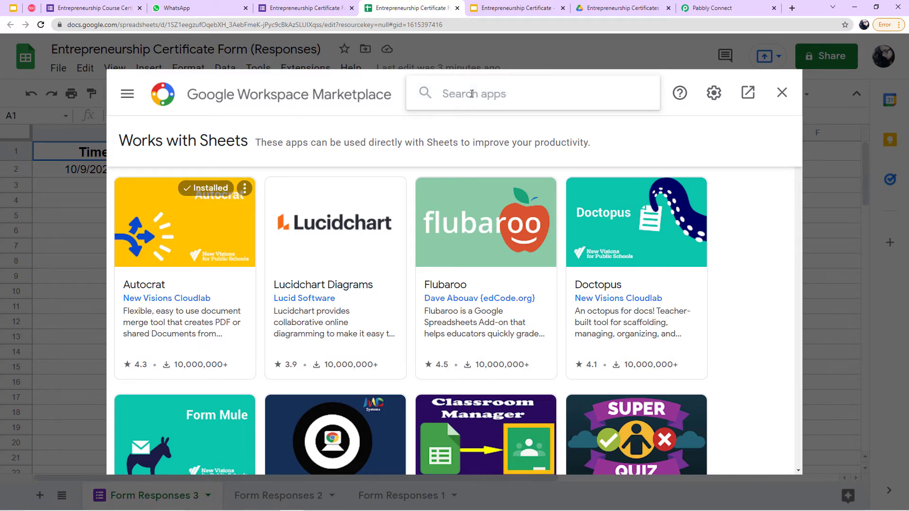
{"action": "type", "text": "pabb"}
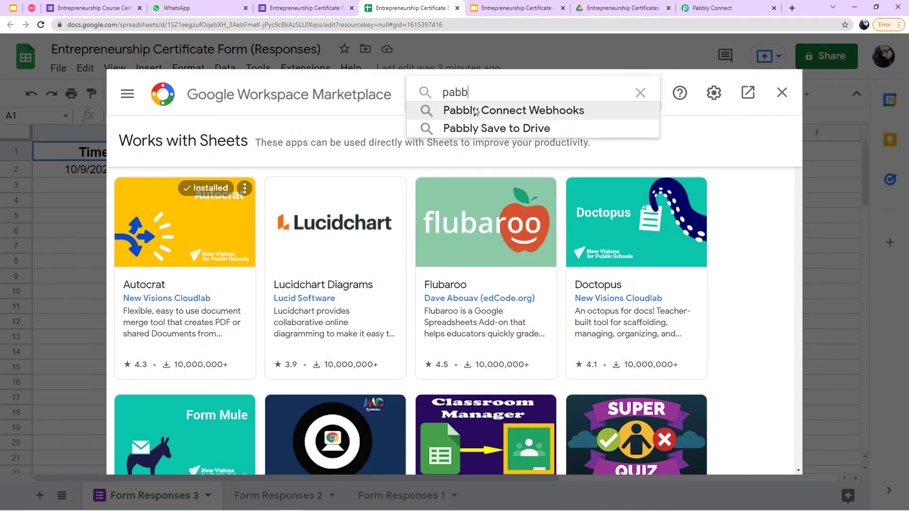
{"action": "left_click", "coordinate": [475, 109]}
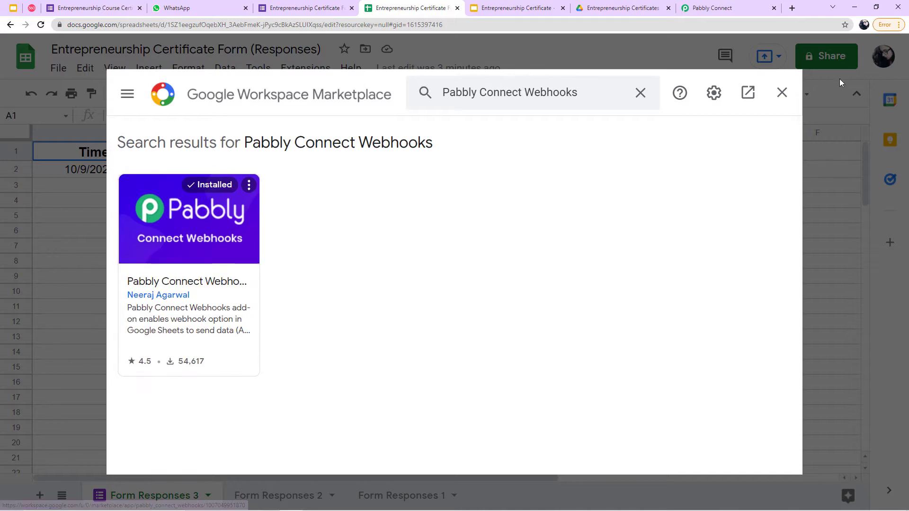
{"action": "left_click", "coordinate": [794, 97]}
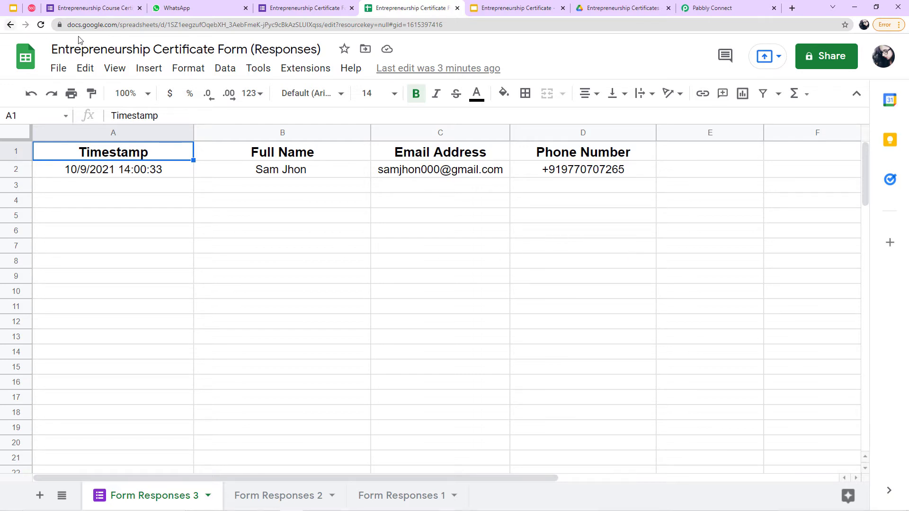
{"action": "left_click", "coordinate": [41, 25]}
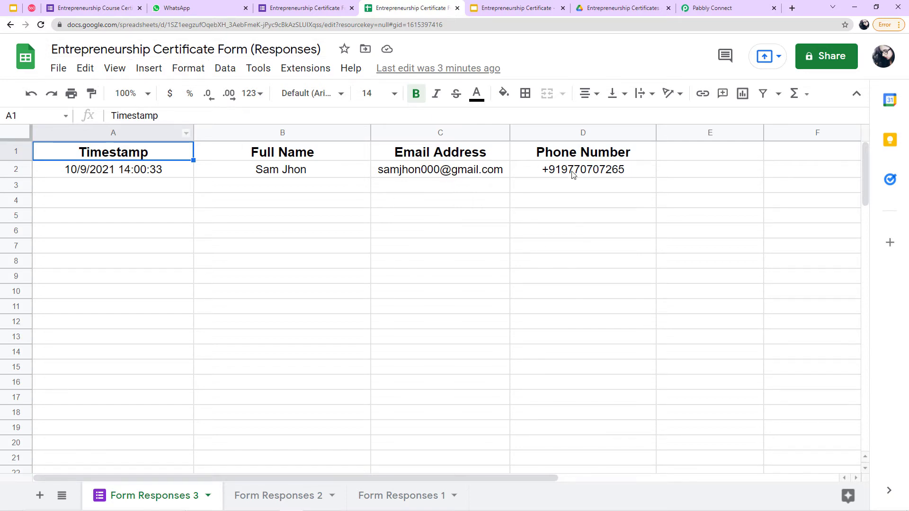
Step: Open the initial setup of the Pabbly Connect Webhooks add-on and set the trigger column to D
{"action": "left_click", "coordinate": [304, 70]}
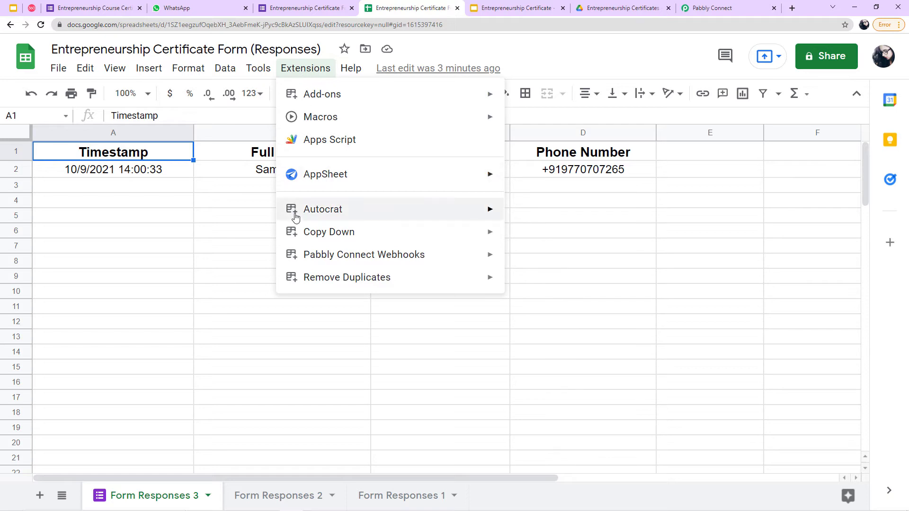
{"action": "mouse_move", "coordinate": [304, 262]}
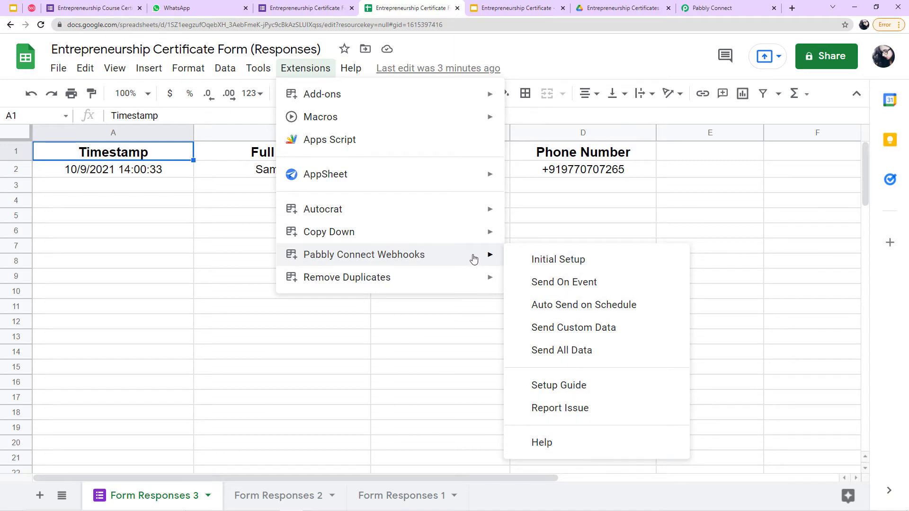
{"action": "left_click", "coordinate": [572, 259]}
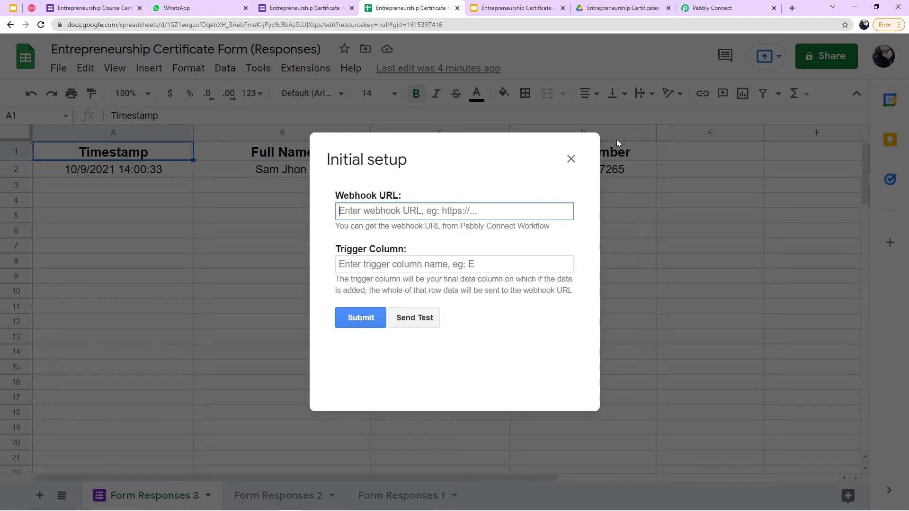
{"action": "left_click", "coordinate": [503, 261]}
{"action": "key", "text": "ctrl+d"}
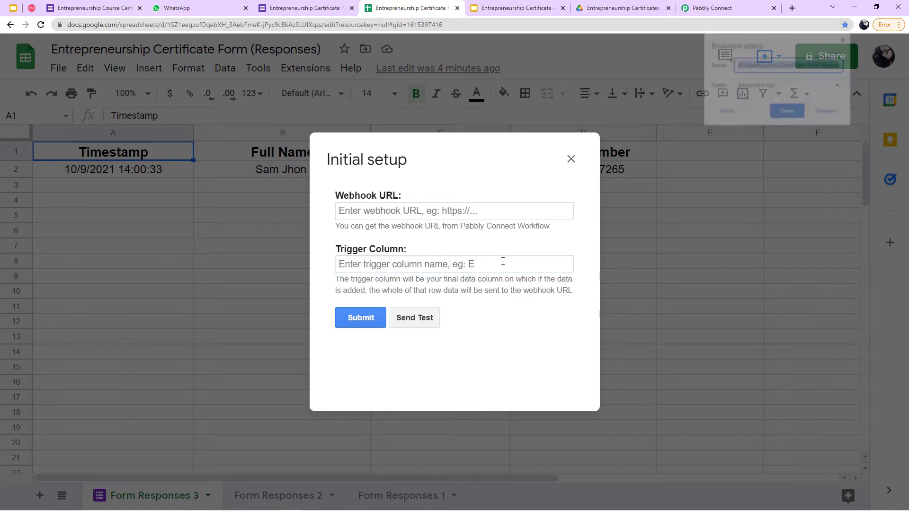
{"action": "key", "text": "Escape"}
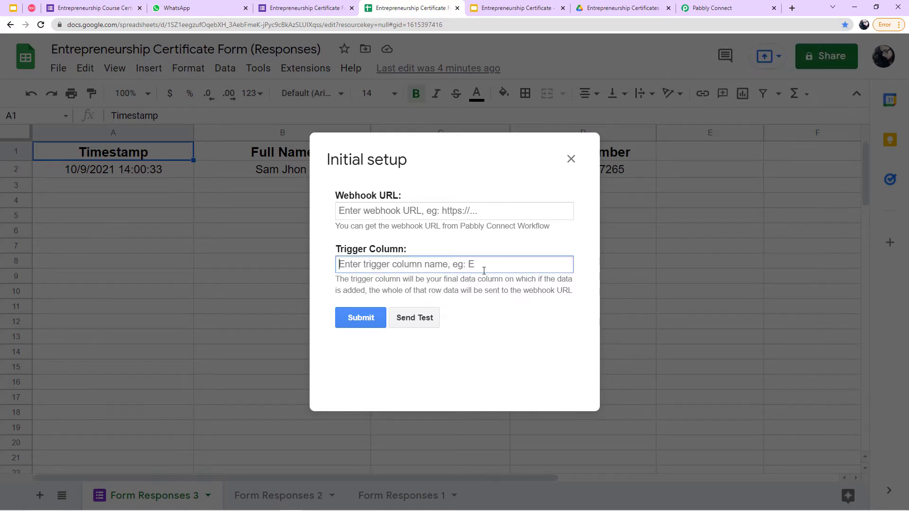
{"action": "type", "text": "D"}
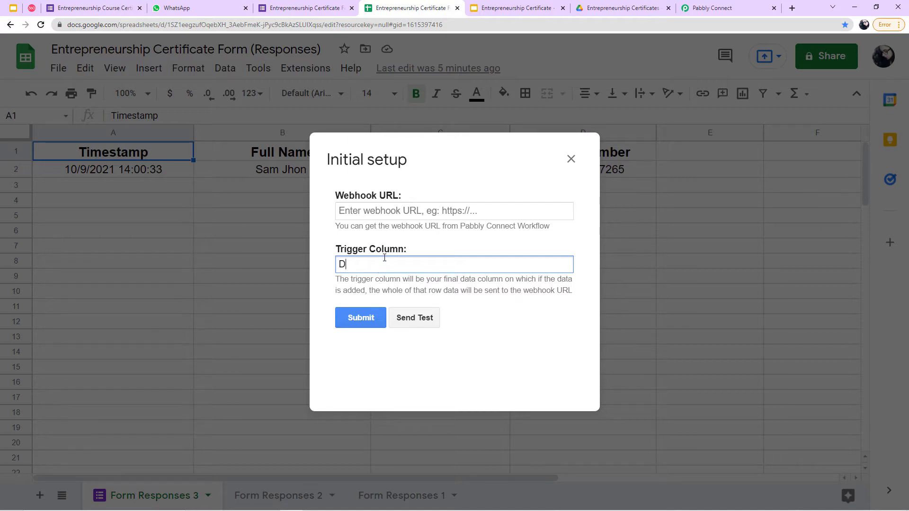
Step: Copy the trigger's webhook URL from the Pabbly Connect workflow into the add-on's initial setup and send test data
{"action": "left_click", "coordinate": [376, 209]}
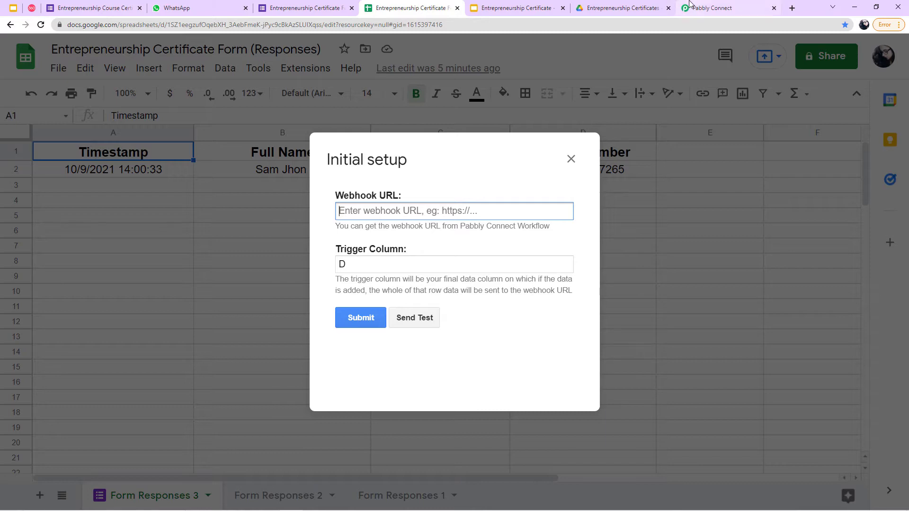
{"action": "left_click", "coordinate": [715, 8]}
{"action": "scroll", "coordinate": [202, 100], "scroll_direction": "down", "scroll_amount": 2}
{"action": "scroll", "coordinate": [492, 166], "scroll_direction": "up", "scroll_amount": 4}
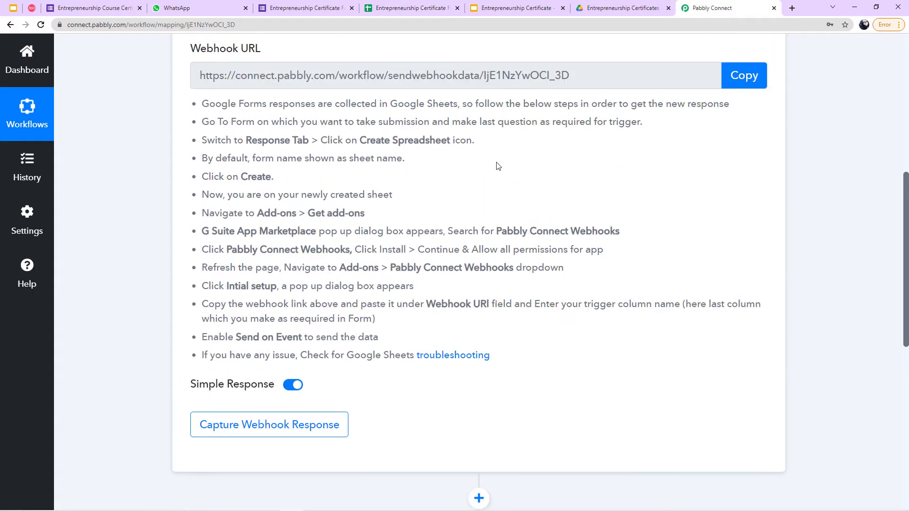
{"action": "left_click", "coordinate": [748, 174]}
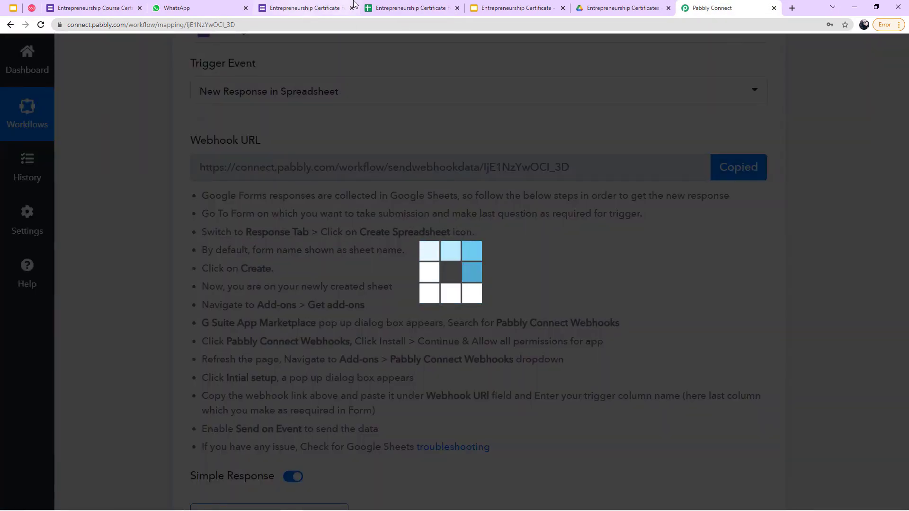
{"action": "left_click", "coordinate": [410, 8]}
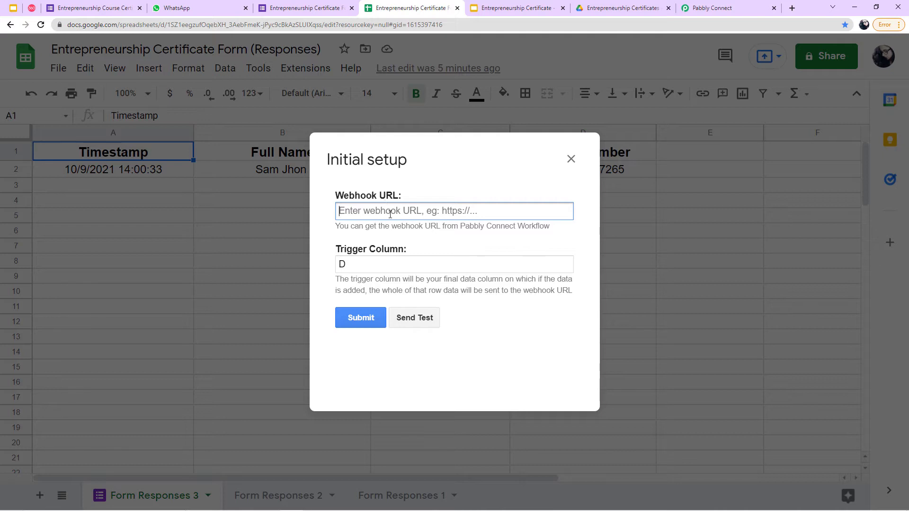
{"action": "key", "text": "ctrl+v"}
{"action": "left_click", "coordinate": [419, 322]}
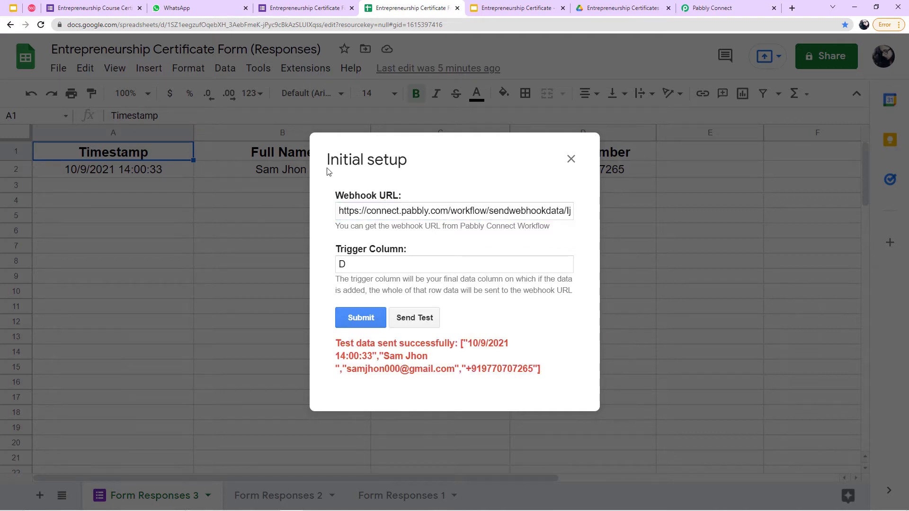
Step: Check the response captured by the Pabbly Connect trigger against the test data sent from the responses spreadsheet
{"action": "left_click", "coordinate": [715, 8]}
{"action": "scroll", "coordinate": [449, 250], "scroll_direction": "down", "scroll_amount": 2}
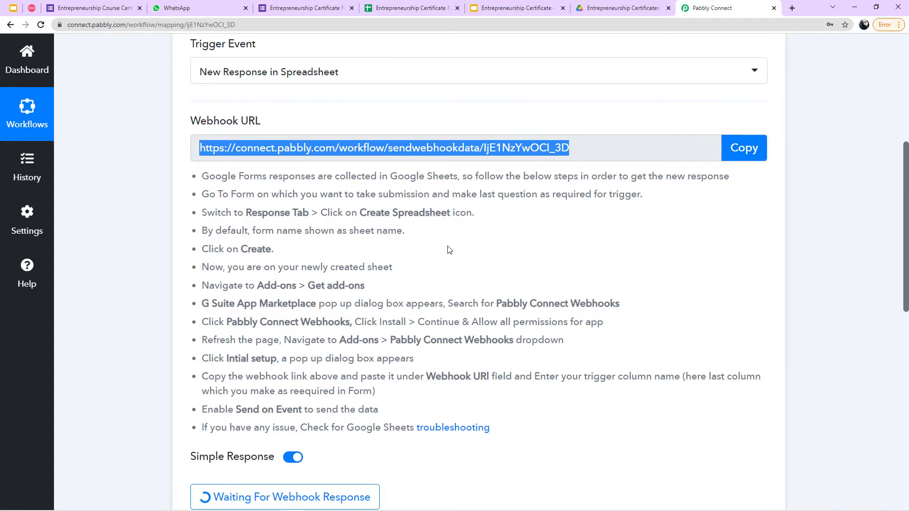
{"action": "scroll", "coordinate": [449, 249], "scroll_direction": "down", "scroll_amount": 2}
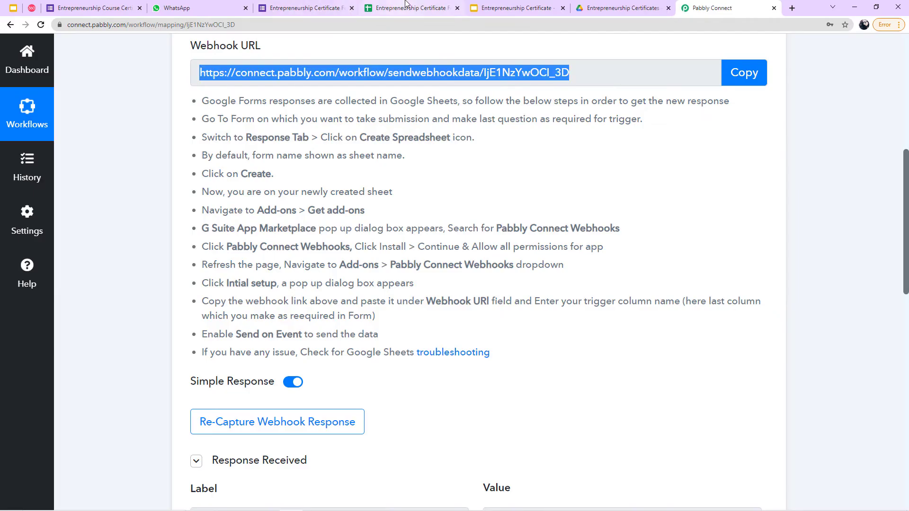
{"action": "left_click", "coordinate": [405, 7]}
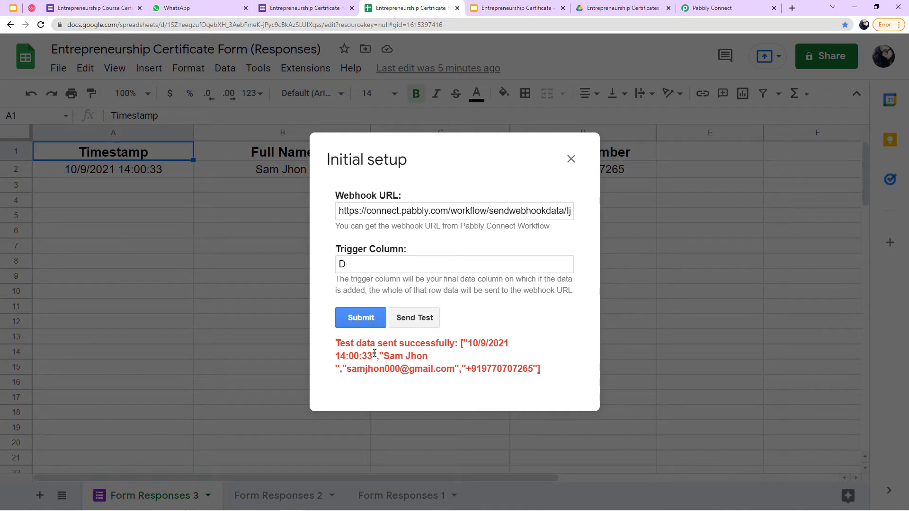
{"action": "left_click", "coordinate": [712, 7]}
{"action": "scroll", "coordinate": [455, 255], "scroll_direction": "down", "scroll_amount": 7}
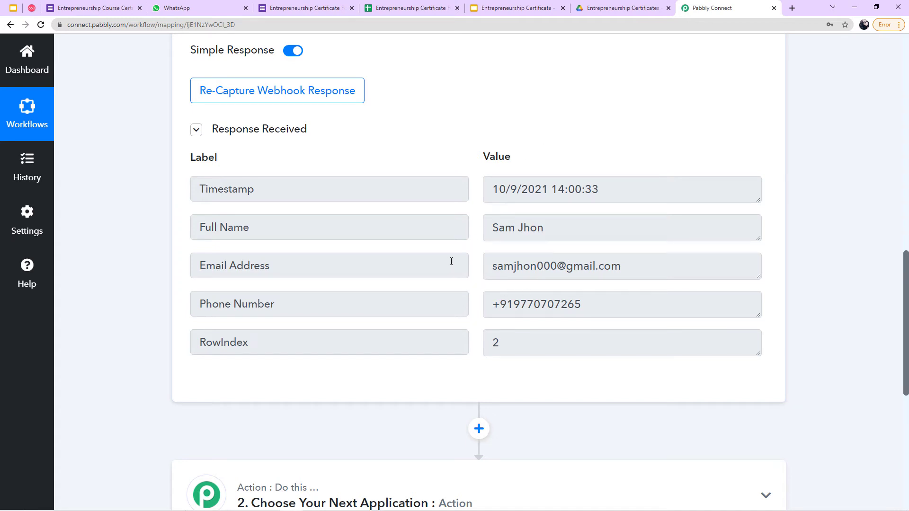
Step: Submit the add-on's initial setup in the responses spreadsheet and enable Send On Event for Pabbly Connect Webhooks
{"action": "left_click", "coordinate": [410, 5]}
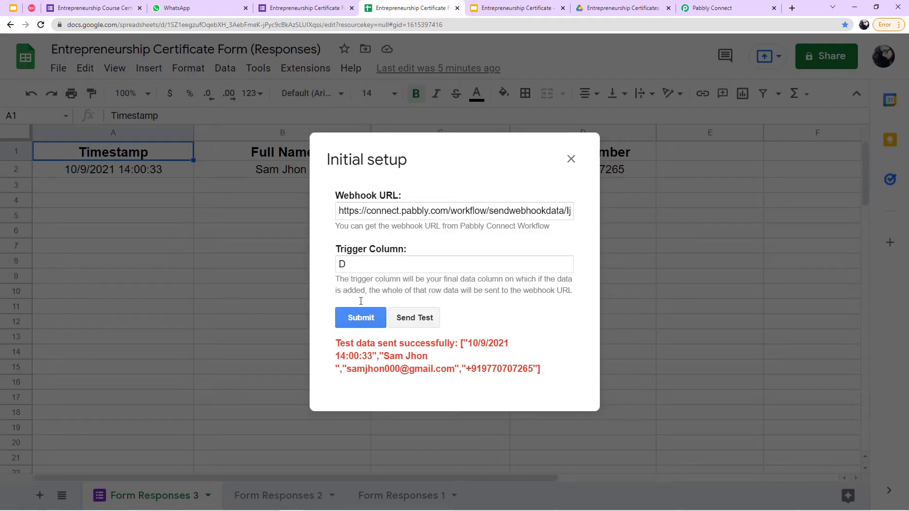
{"action": "left_click", "coordinate": [363, 318]}
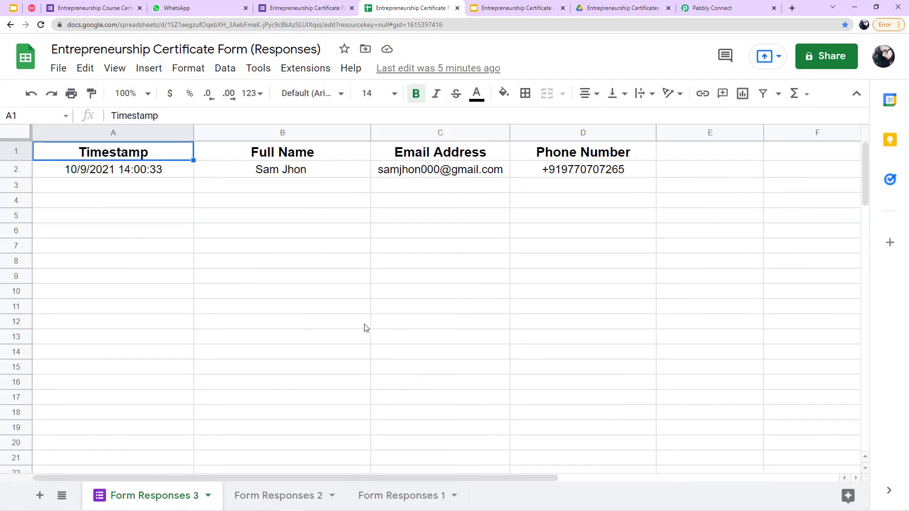
{"action": "left_click", "coordinate": [297, 71]}
{"action": "mouse_move", "coordinate": [307, 255]}
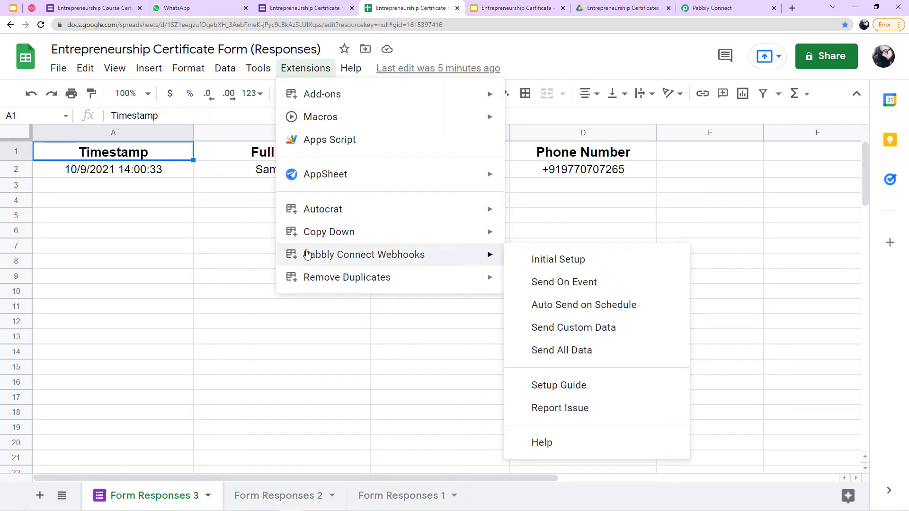
{"action": "left_click", "coordinate": [532, 283]}
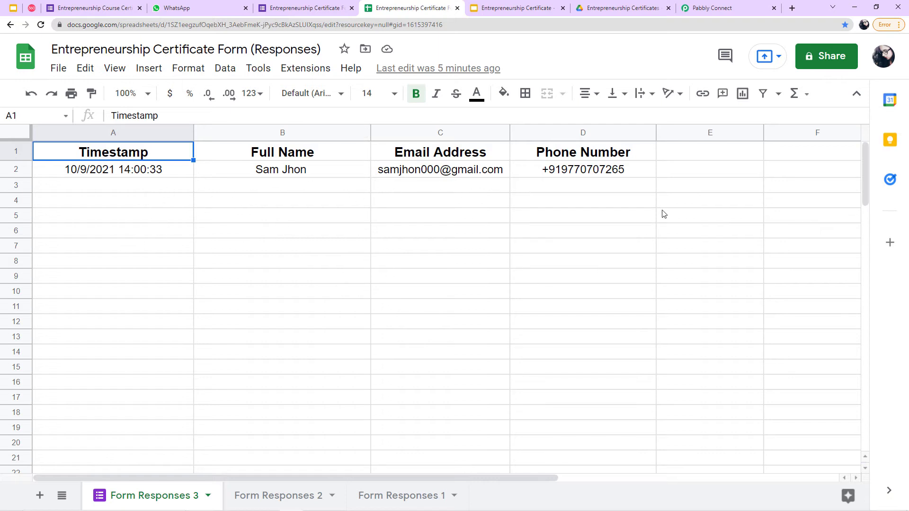
Step: Compare the name, email and phone fields received in the Pabbly Connect trigger with the response row in the spreadsheet
{"action": "left_click", "coordinate": [728, 6]}
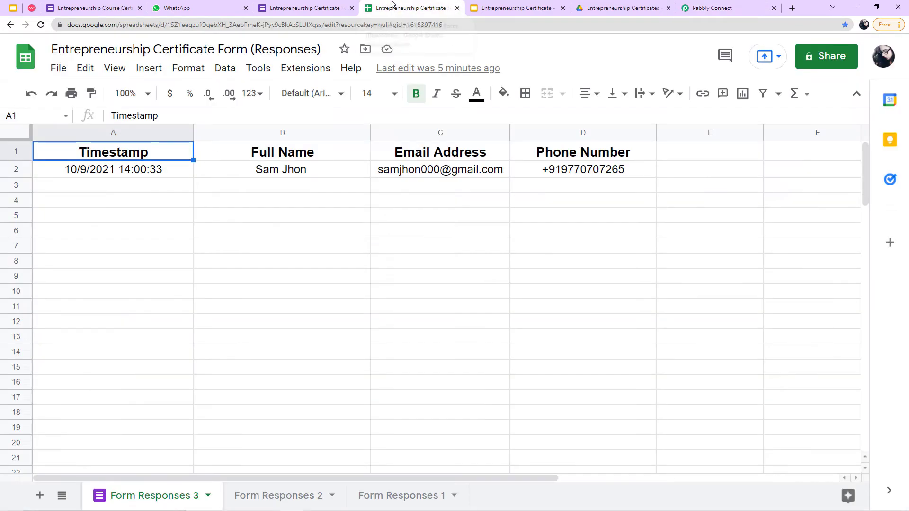
{"action": "left_click", "coordinate": [408, 7]}
{"action": "left_click", "coordinate": [729, 7]}
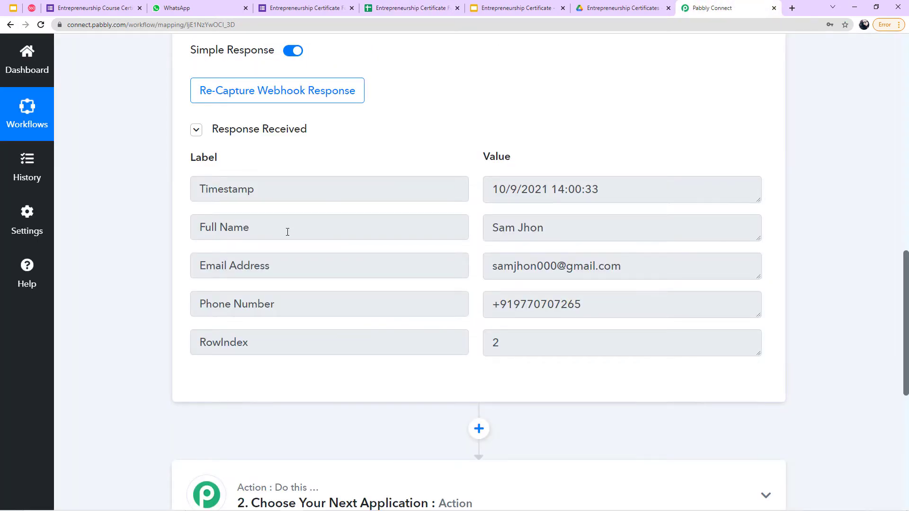
{"action": "scroll", "coordinate": [304, 349], "scroll_direction": "up", "scroll_amount": 1}
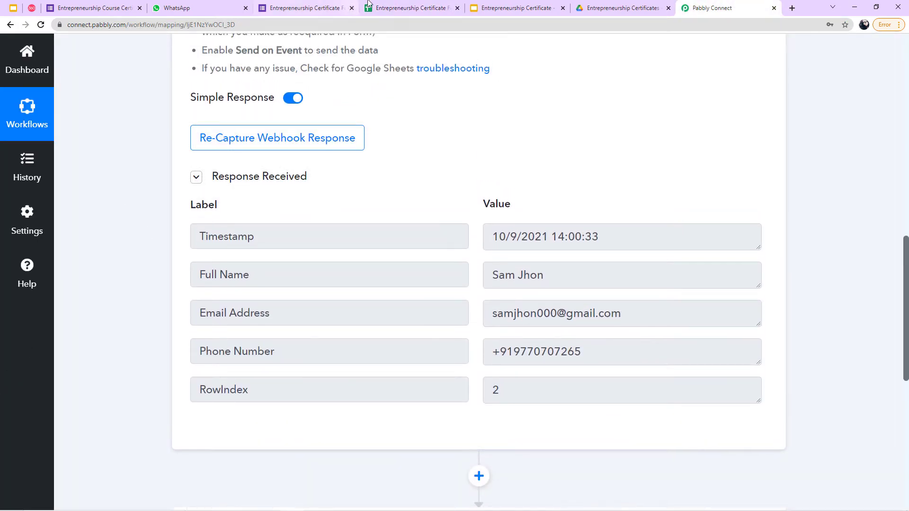
{"action": "left_click", "coordinate": [411, 8]}
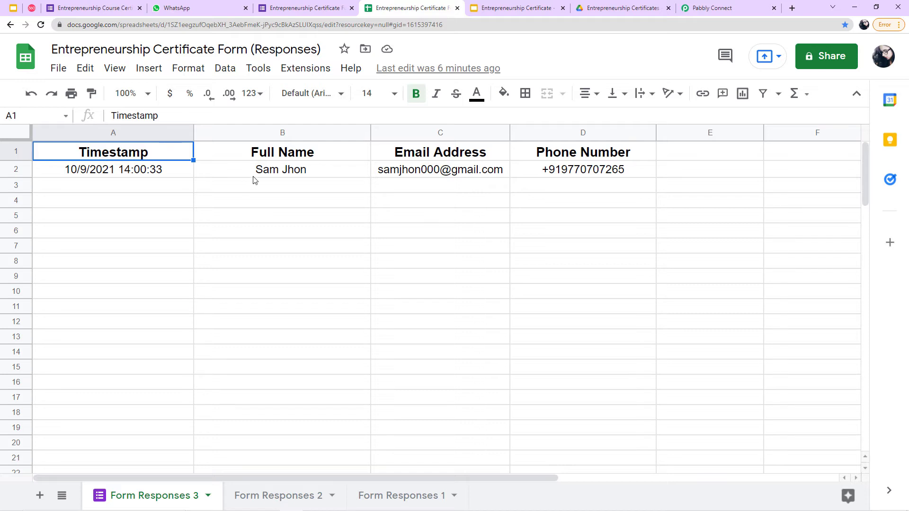
{"action": "left_click", "coordinate": [698, 8]}
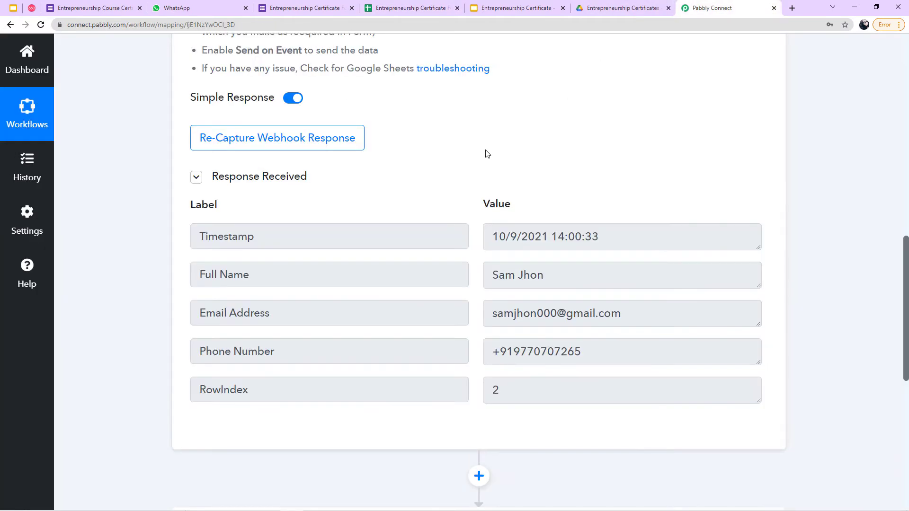
{"action": "scroll", "coordinate": [414, 177], "scroll_direction": "down", "scroll_amount": 1}
{"action": "scroll", "coordinate": [414, 177], "scroll_direction": "down", "scroll_amount": 1}
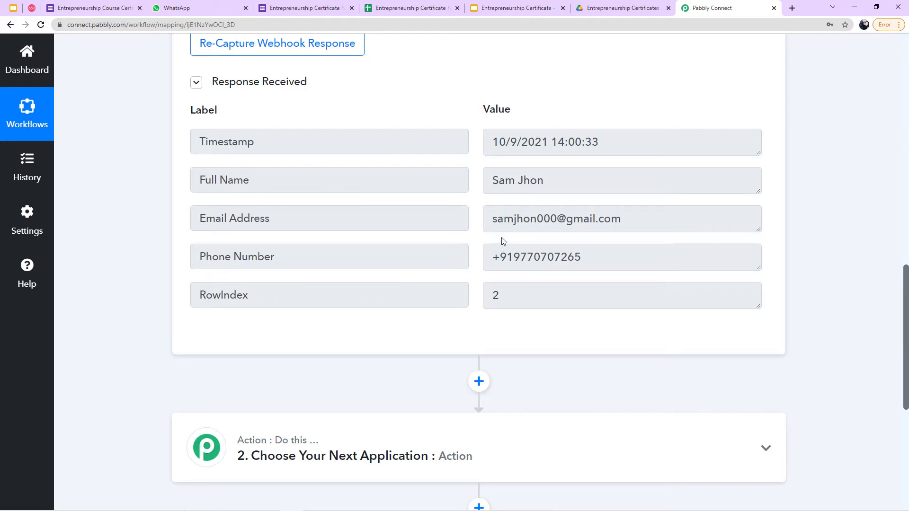
{"action": "scroll", "coordinate": [482, 208], "scroll_direction": "up", "scroll_amount": 1}
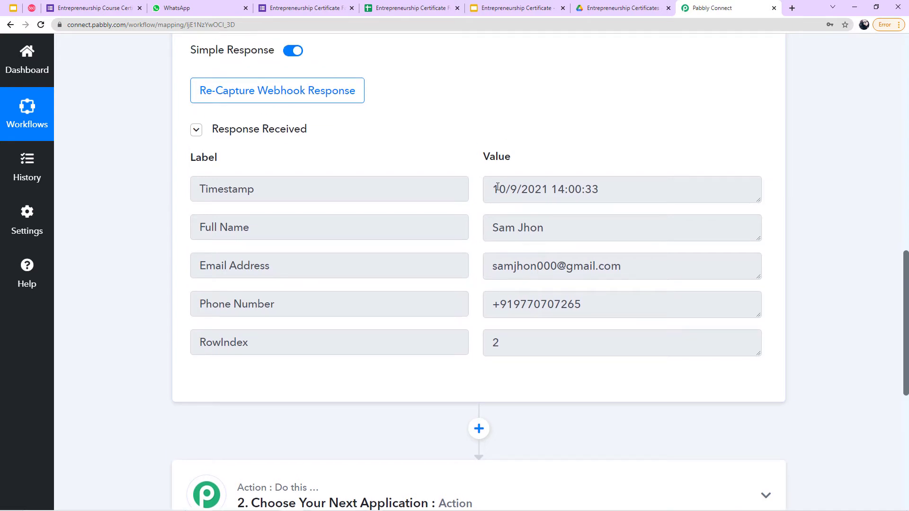
Step: Examine the Timestamp value in the Google Forms trigger's received response
{"action": "left_click_drag", "start_coordinate": [498, 187], "coordinate": [608, 193]}
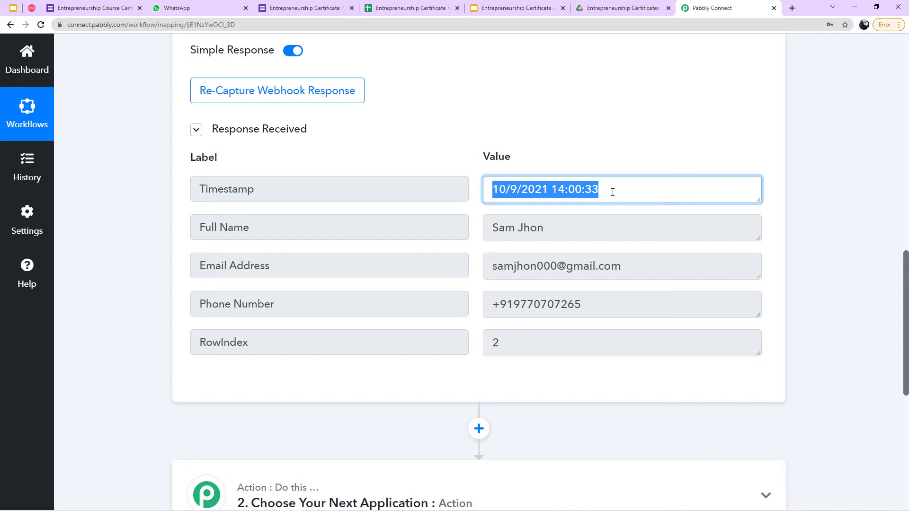
{"action": "left_click", "coordinate": [487, 191]}
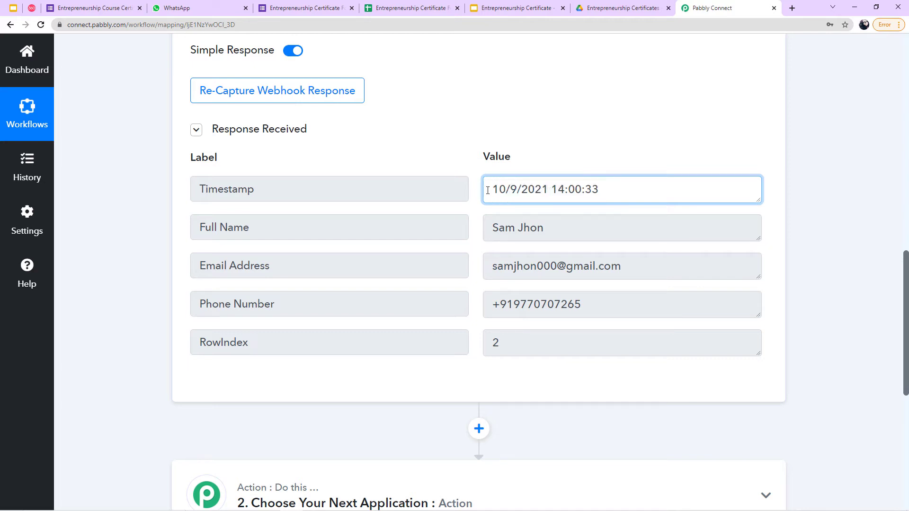
{"action": "left_click", "coordinate": [541, 170]}
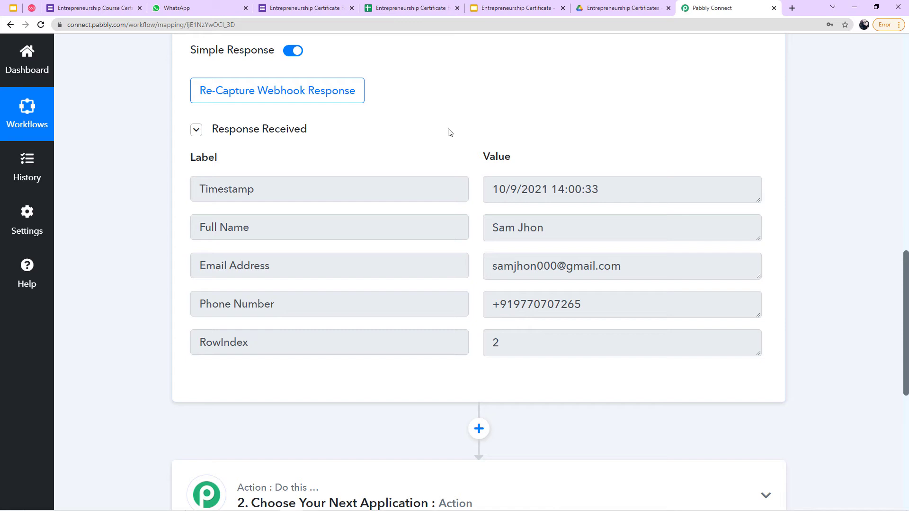
{"action": "left_click", "coordinate": [494, 190]}
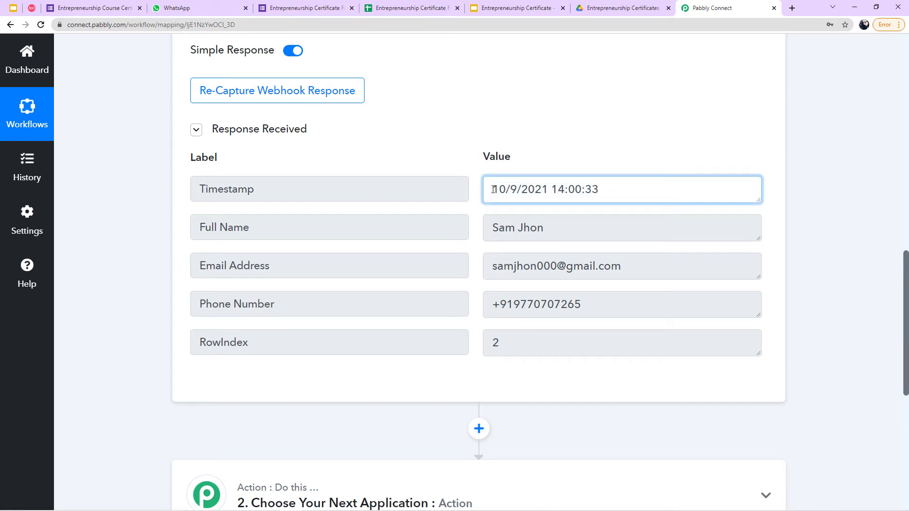
Step: Add a Date/Time Formatter by Pabbly action after the trigger with the Format Date Only event and connect it
{"action": "scroll", "coordinate": [495, 187], "scroll_direction": "down", "scroll_amount": 4}
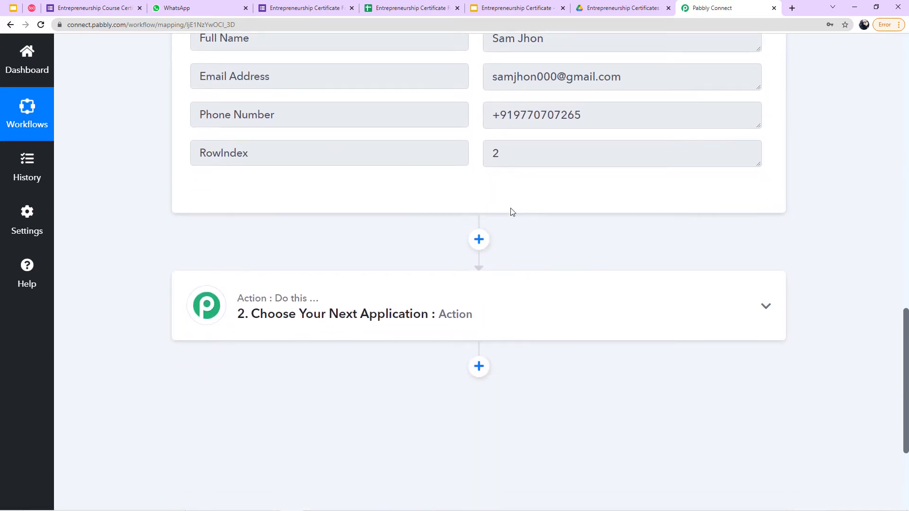
{"action": "left_click", "coordinate": [479, 240]}
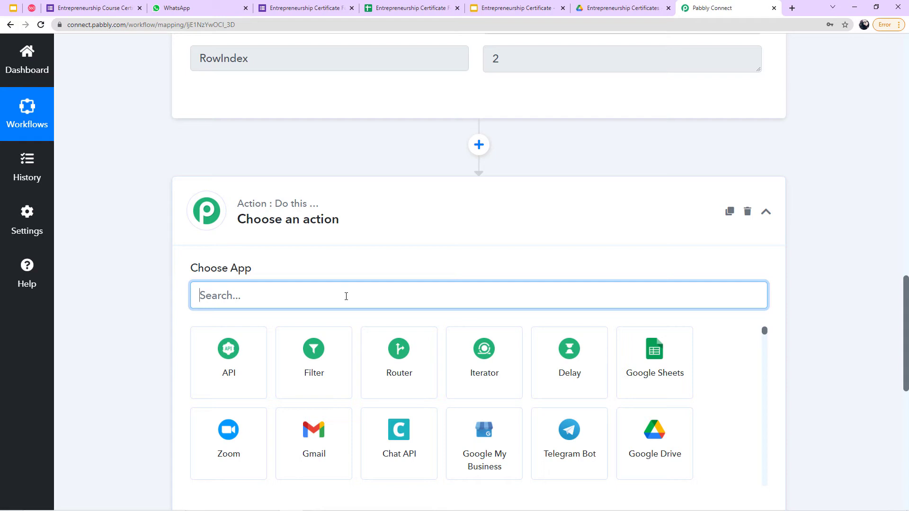
{"action": "type", "text": "Da"}
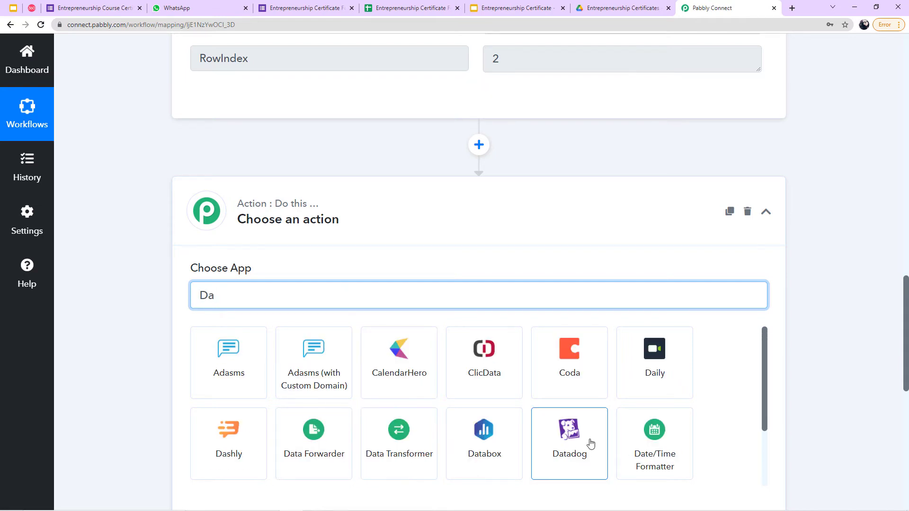
{"action": "left_click", "coordinate": [648, 434]}
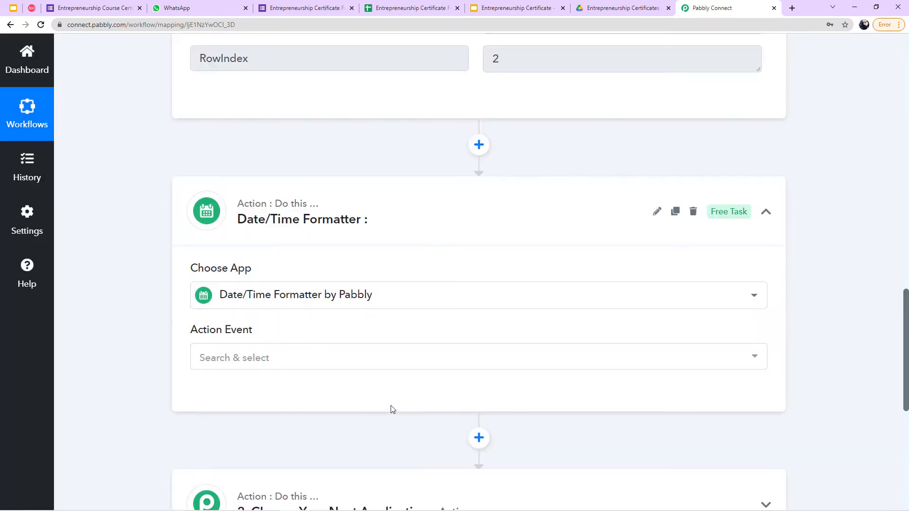
{"action": "left_click", "coordinate": [203, 314]}
{"action": "scroll", "coordinate": [211, 287], "scroll_direction": "down", "scroll_amount": 2}
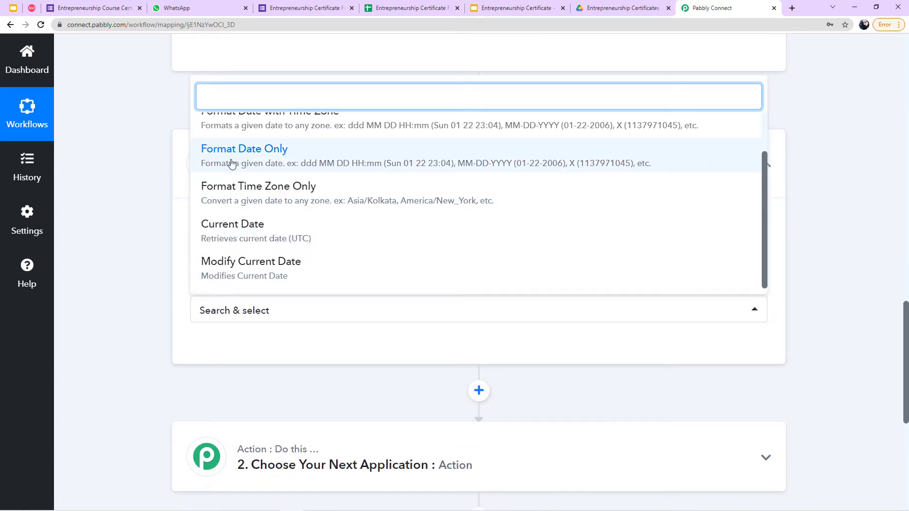
{"action": "left_click", "coordinate": [248, 157]}
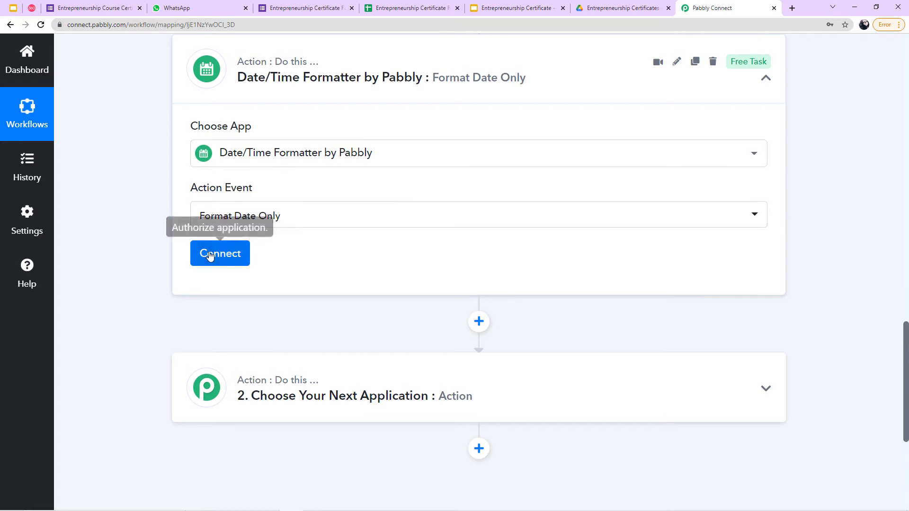
{"action": "left_click", "coordinate": [210, 255]}
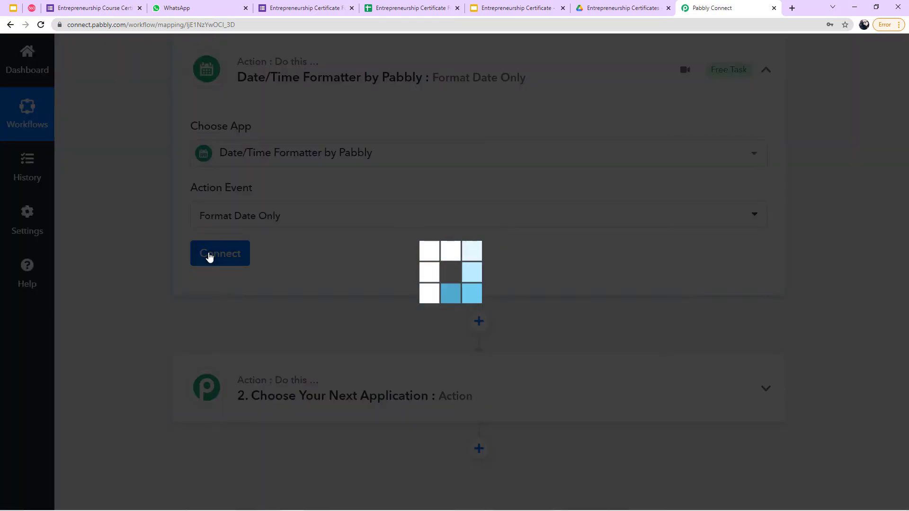
{"action": "scroll", "coordinate": [211, 256], "scroll_direction": "down", "scroll_amount": 2}
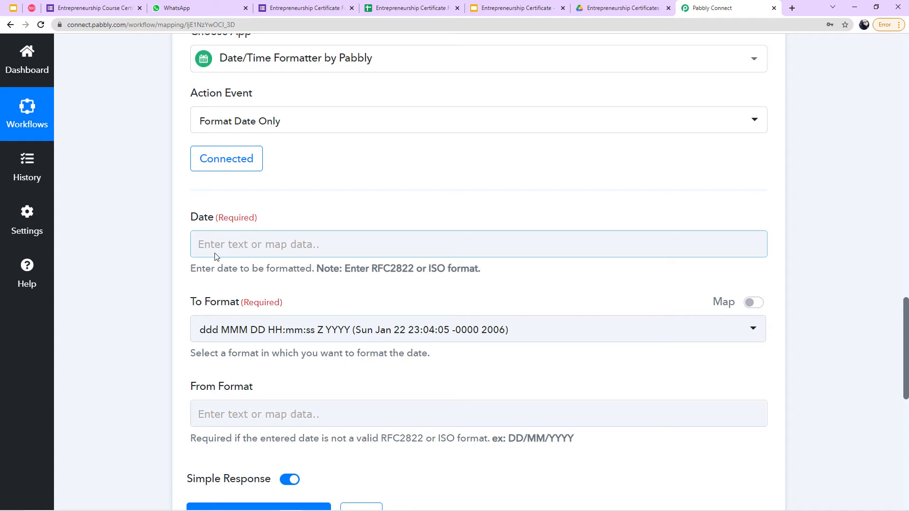
{"action": "scroll", "coordinate": [214, 250], "scroll_direction": "down", "scroll_amount": 1}
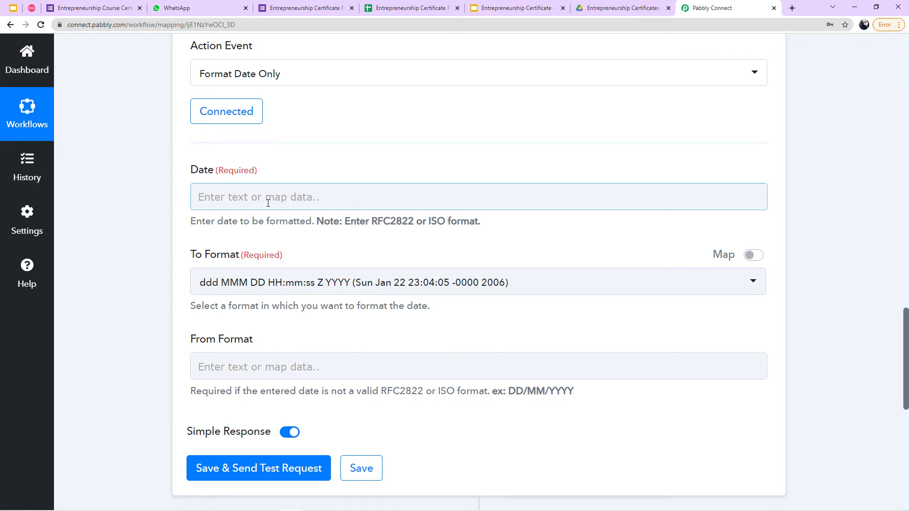
{"action": "scroll", "coordinate": [268, 203], "scroll_direction": "up", "scroll_amount": 12}
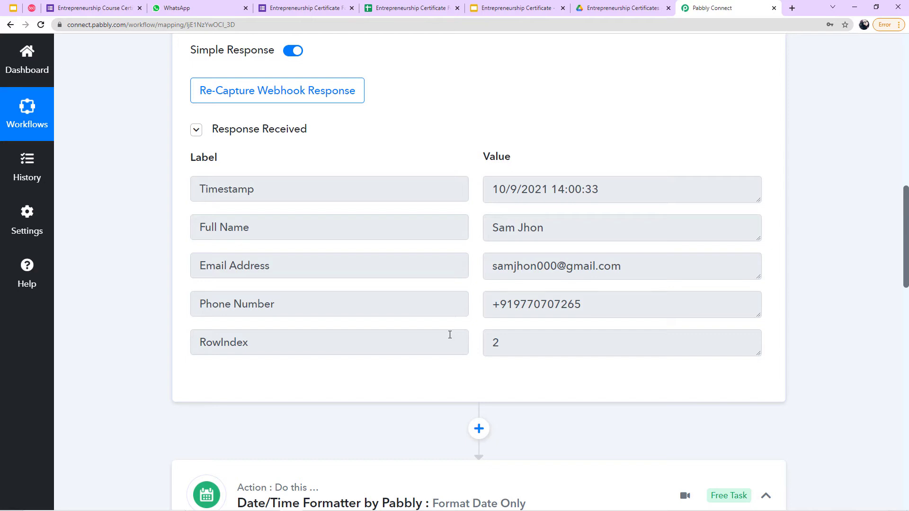
{"action": "scroll", "coordinate": [449, 334], "scroll_direction": "down", "scroll_amount": 11}
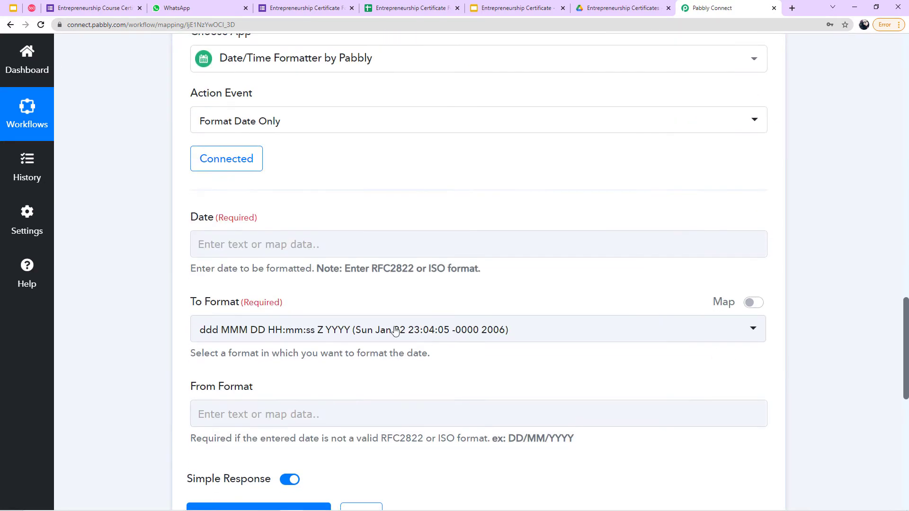
{"action": "left_click", "coordinate": [240, 239]}
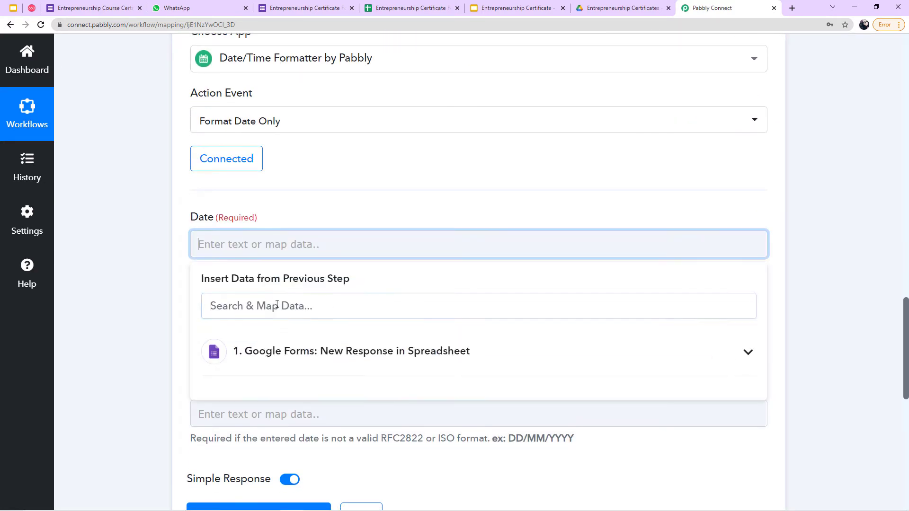
{"action": "scroll", "coordinate": [274, 306], "scroll_direction": "down", "scroll_amount": 1}
{"action": "left_click", "coordinate": [280, 303]}
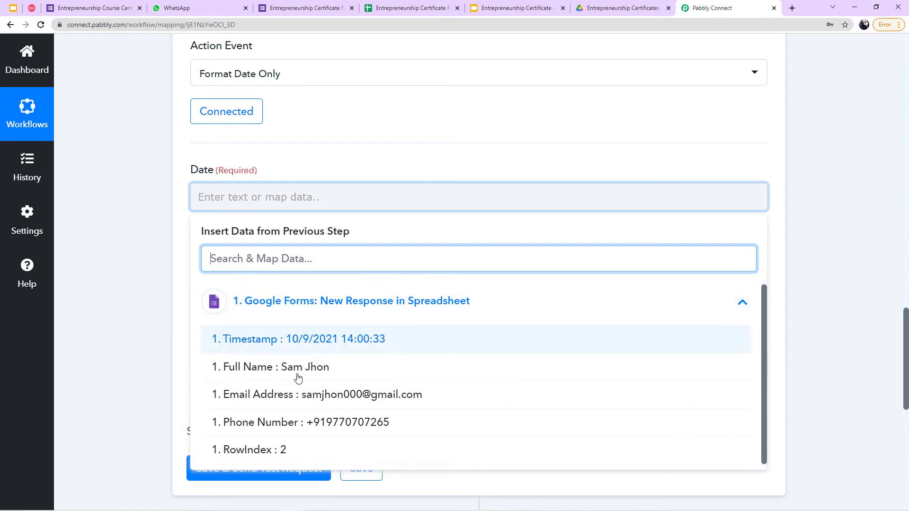
{"action": "left_click", "coordinate": [177, 289]}
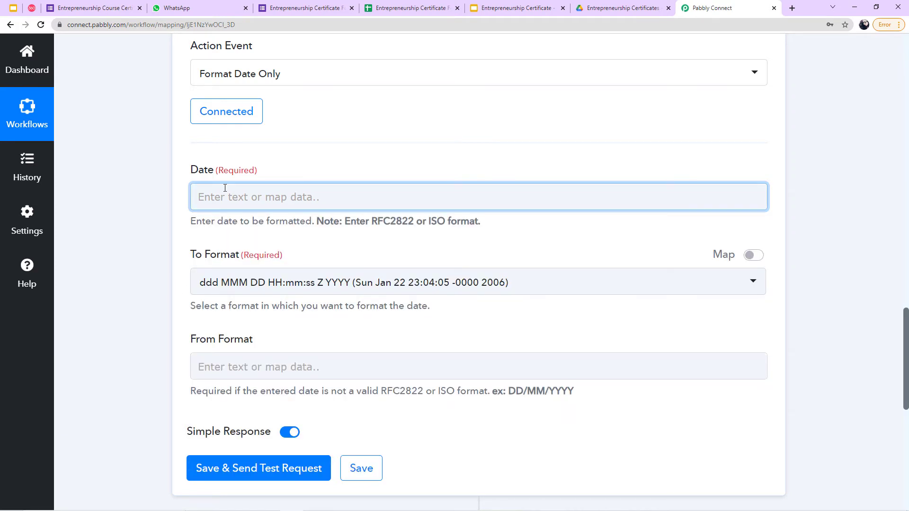
Step: Map the Timestamp from the Google Forms response into the date formatter's Date field
{"action": "left_click", "coordinate": [209, 202]}
{"action": "scroll", "coordinate": [202, 142], "scroll_direction": "down", "scroll_amount": 3}
{"action": "scroll", "coordinate": [233, 93], "scroll_direction": "up", "scroll_amount": 1}
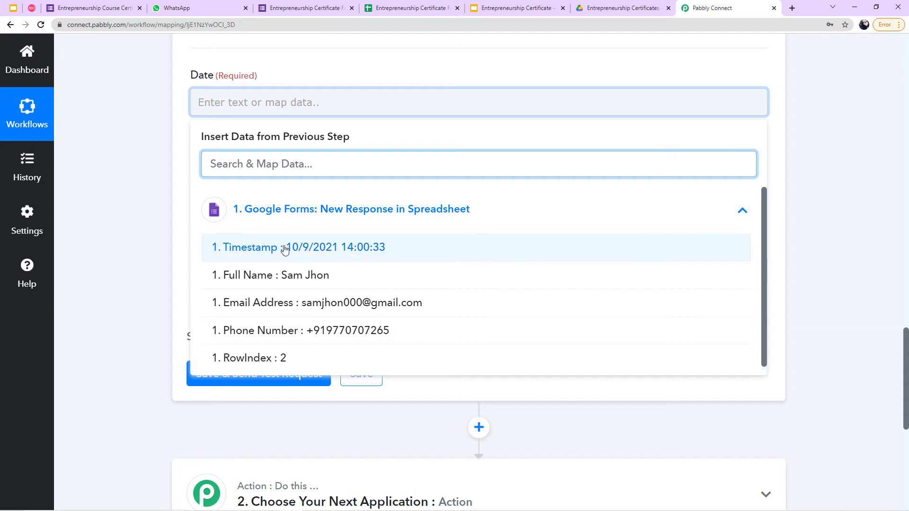
{"action": "left_click", "coordinate": [339, 248]}
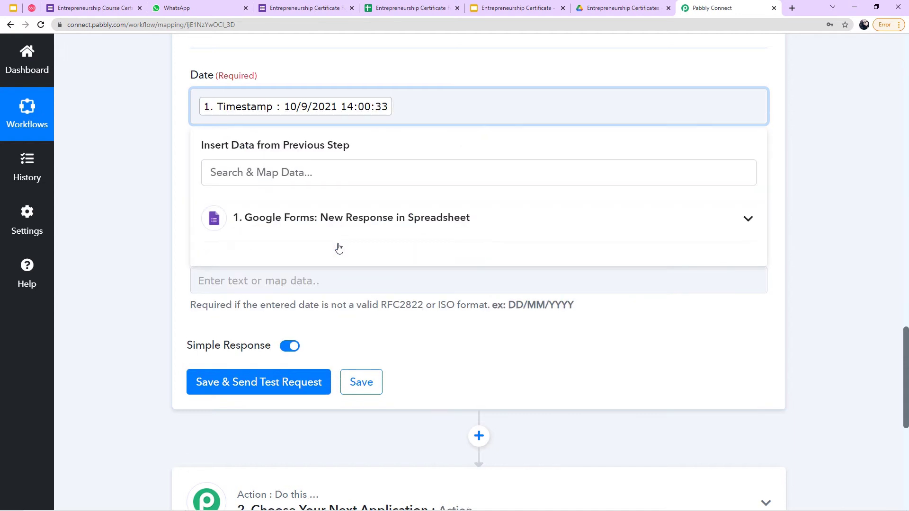
{"action": "left_click", "coordinate": [313, 59]}
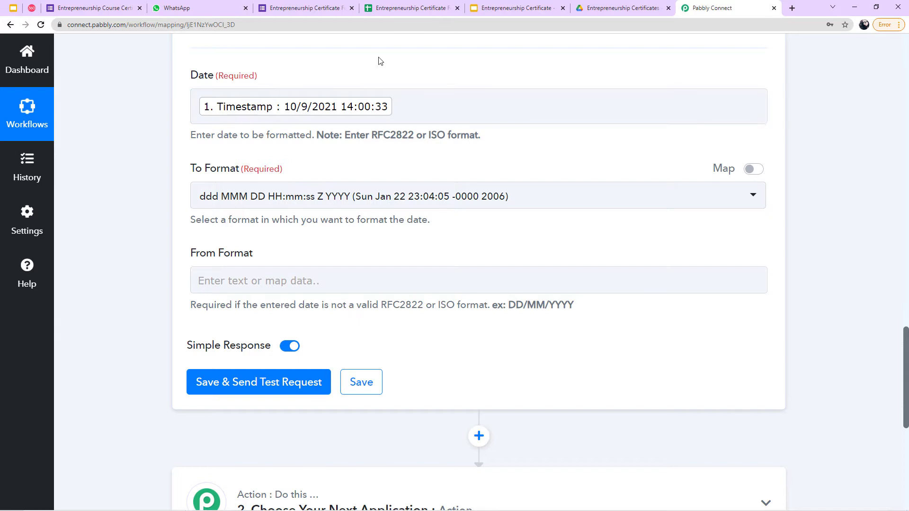
Step: Set the formatter's output date format to DD-MM-YYYY, then save the action and send a test request
{"action": "scroll", "coordinate": [204, 98], "scroll_direction": "down", "scroll_amount": 2}
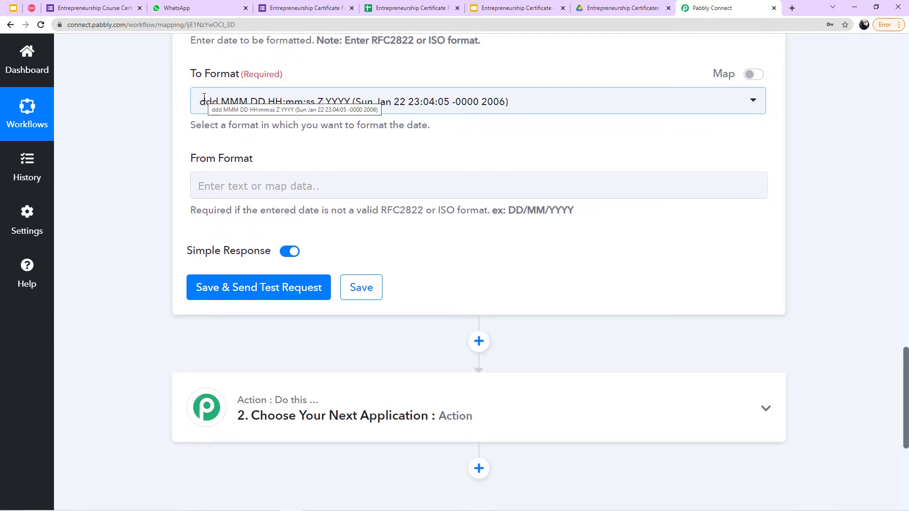
{"action": "left_click", "coordinate": [248, 104]}
{"action": "scroll", "coordinate": [253, 331], "scroll_direction": "down", "scroll_amount": 4}
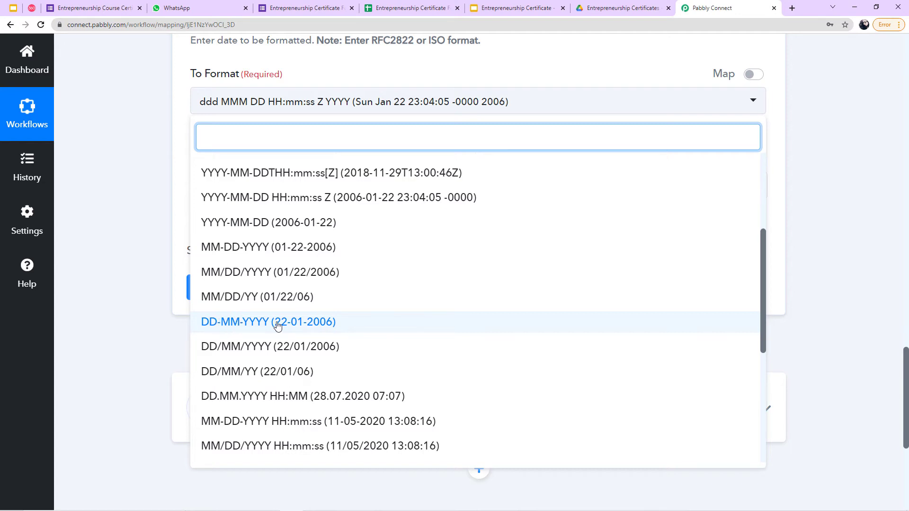
{"action": "left_click", "coordinate": [277, 323]}
{"action": "scroll", "coordinate": [267, 134], "scroll_direction": "down", "scroll_amount": 1}
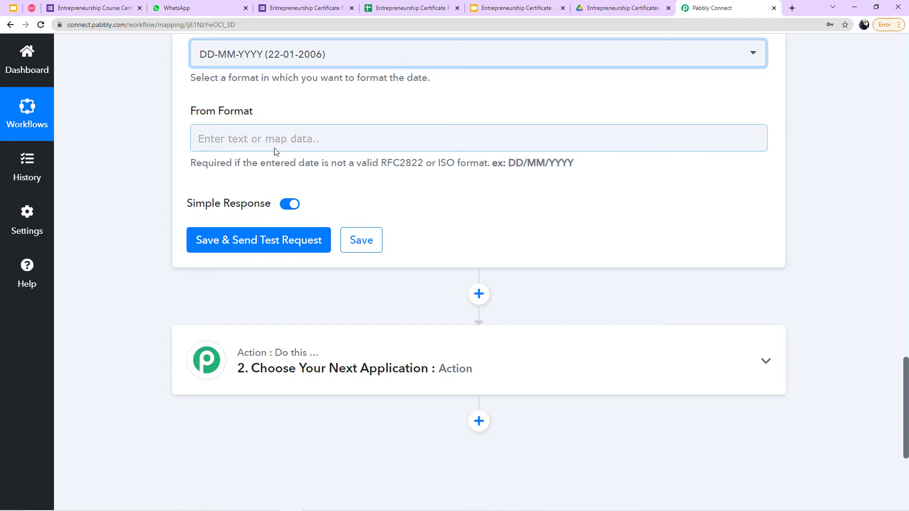
{"action": "left_click", "coordinate": [256, 239]}
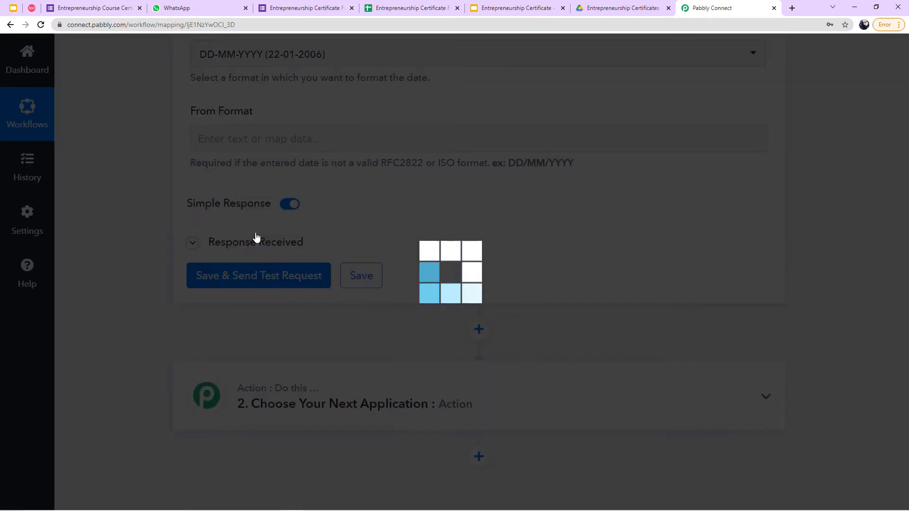
Step: Compare the formatted date in the formatter's response with the mapped timestamp and chosen output format
{"action": "scroll", "coordinate": [334, 308], "scroll_direction": "down", "scroll_amount": 2}
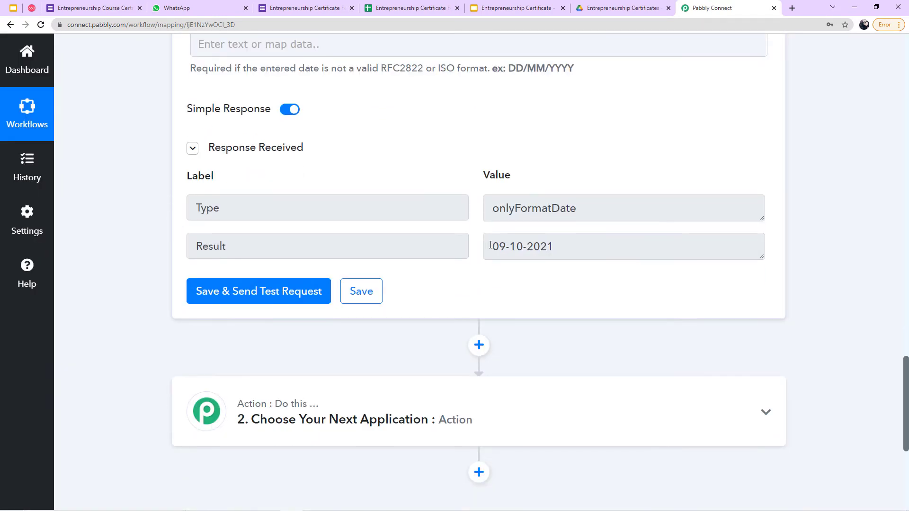
{"action": "left_click_drag", "start_coordinate": [490, 246], "coordinate": [614, 254]}
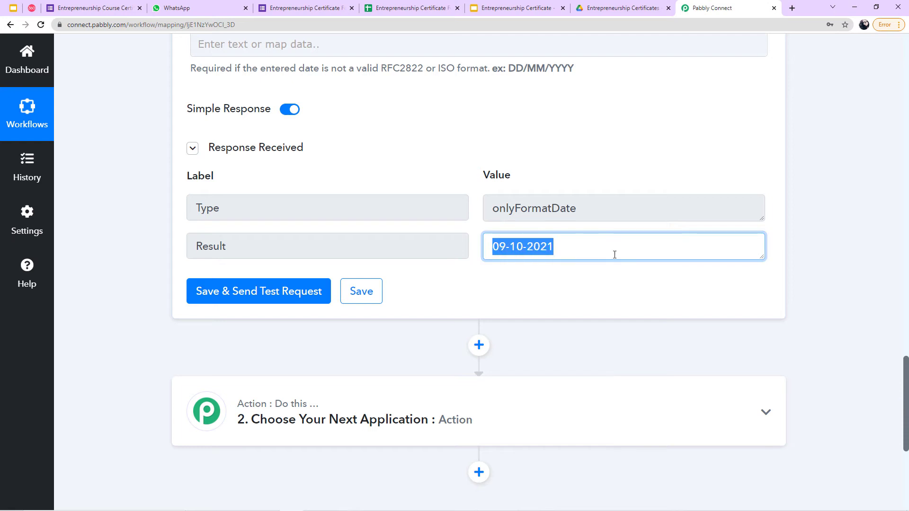
{"action": "left_click", "coordinate": [633, 307]}
{"action": "scroll", "coordinate": [564, 223], "scroll_direction": "up", "scroll_amount": 5}
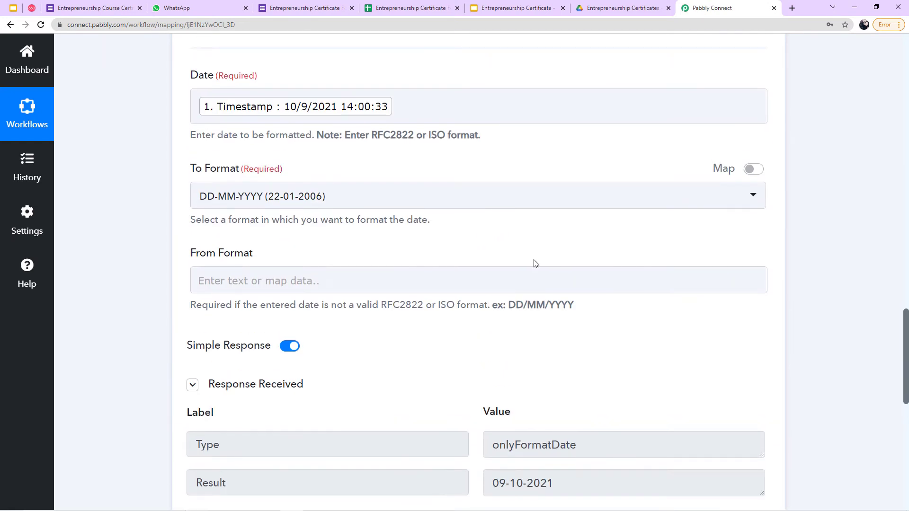
{"action": "scroll", "coordinate": [487, 259], "scroll_direction": "down", "scroll_amount": 7}
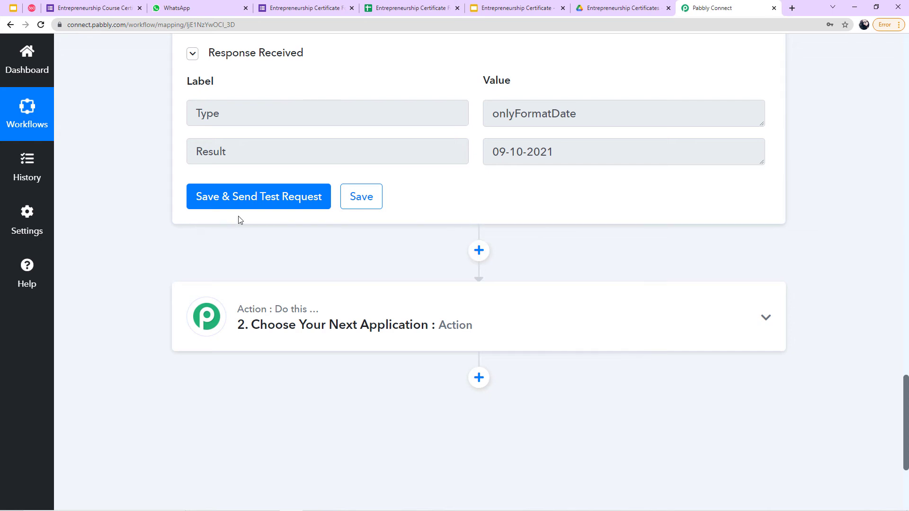
Step: Add a Google Slides action after the date formatter with the Create Presentation From Template event
{"action": "scroll", "coordinate": [325, 190], "scroll_direction": "down", "scroll_amount": 1}
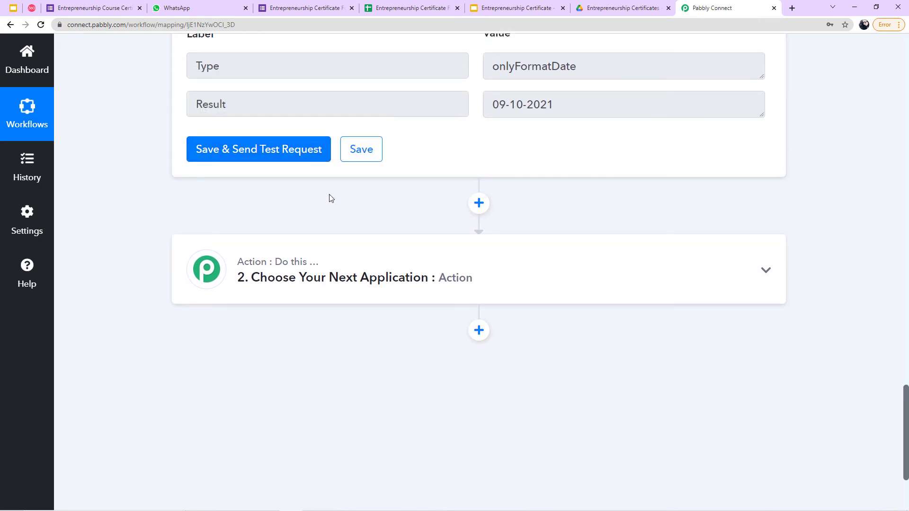
{"action": "left_click", "coordinate": [478, 204]}
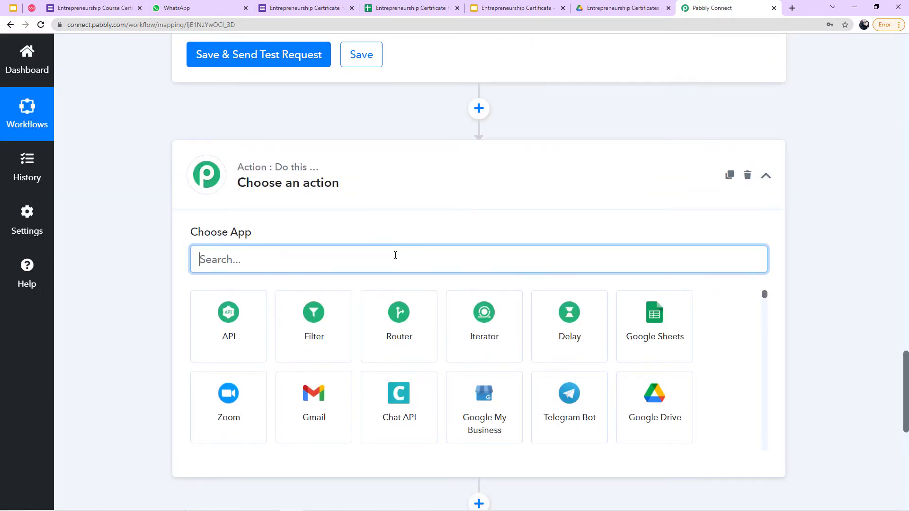
{"action": "type", "text": "slide"}
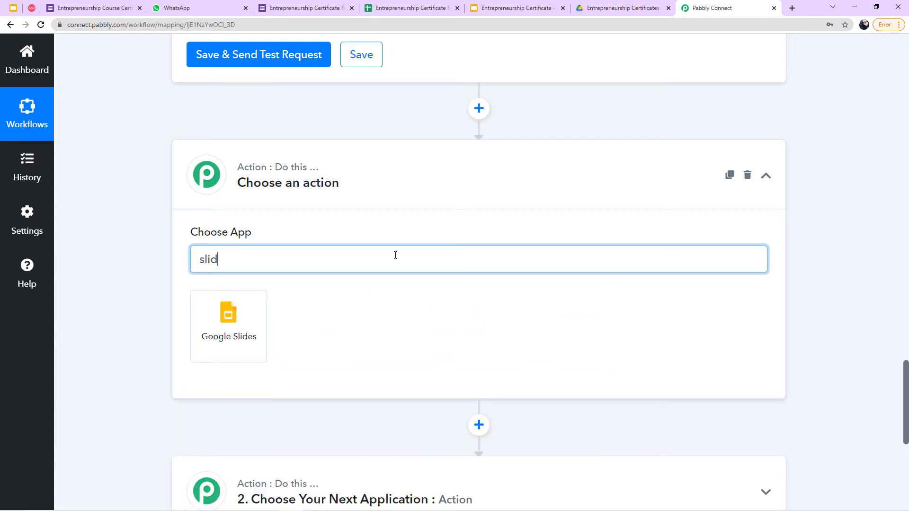
{"action": "left_click", "coordinate": [256, 315]}
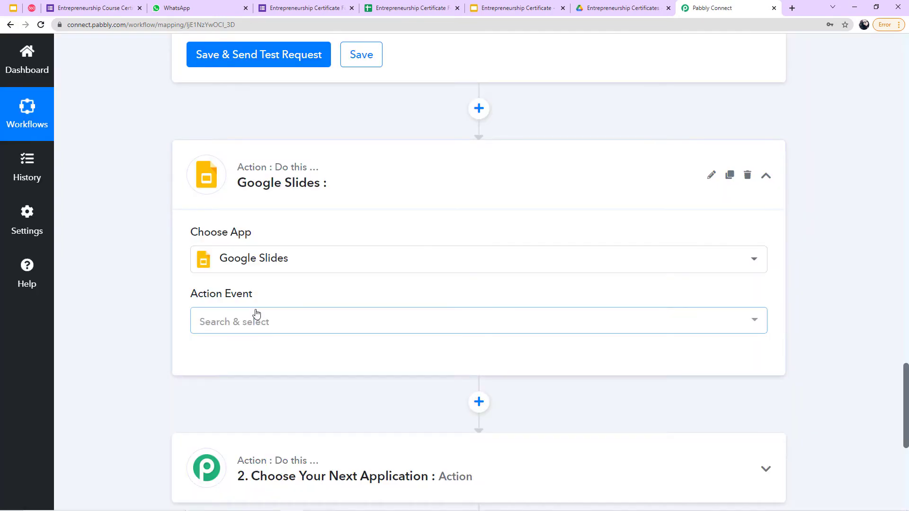
{"action": "scroll", "coordinate": [256, 314], "scroll_direction": "down", "scroll_amount": 1}
{"action": "left_click", "coordinate": [246, 280]}
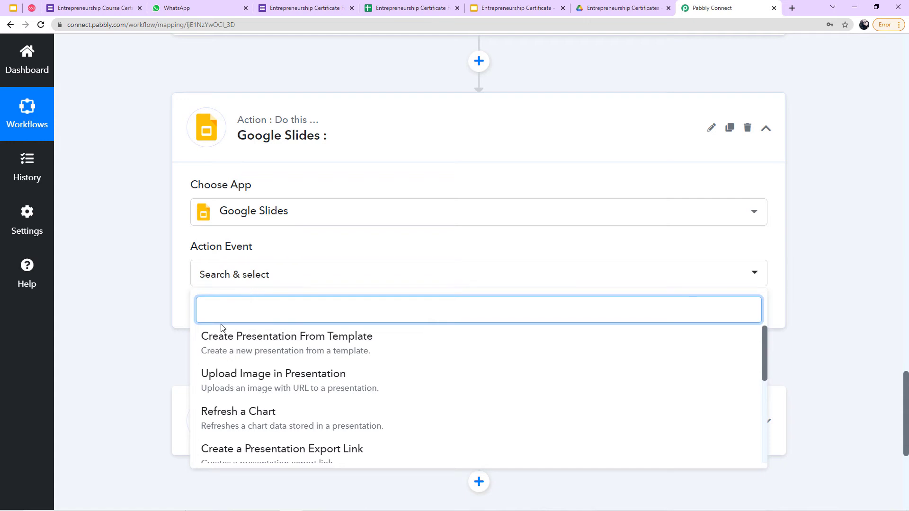
{"action": "left_click", "coordinate": [313, 341]}
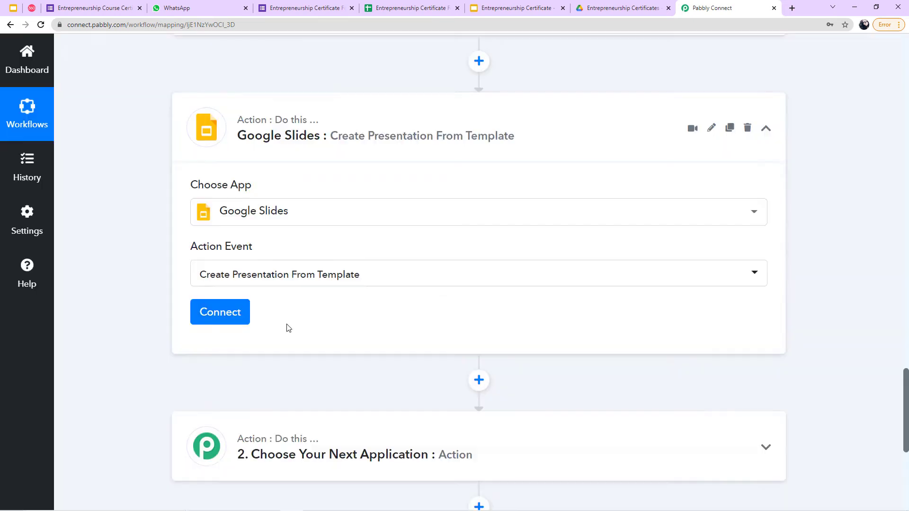
Step: Connect the Google Slides action through a new connection, authorizing Pabbly Connect Drive to access the Google account
{"action": "left_click", "coordinate": [229, 321]}
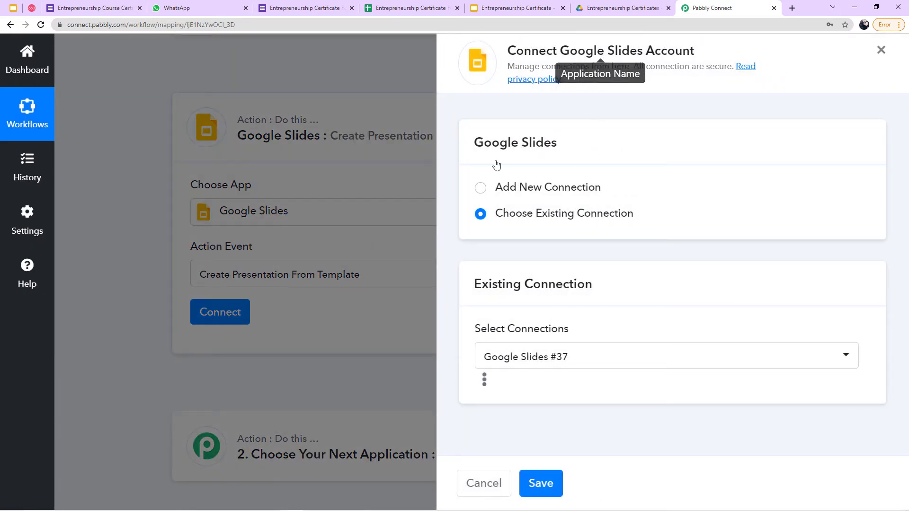
{"action": "left_click", "coordinate": [480, 187]}
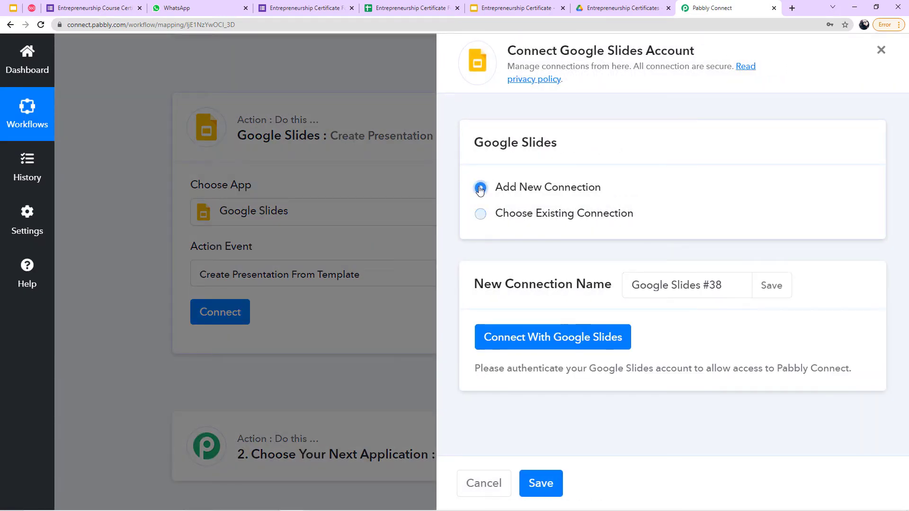
{"action": "left_click", "coordinate": [532, 335]}
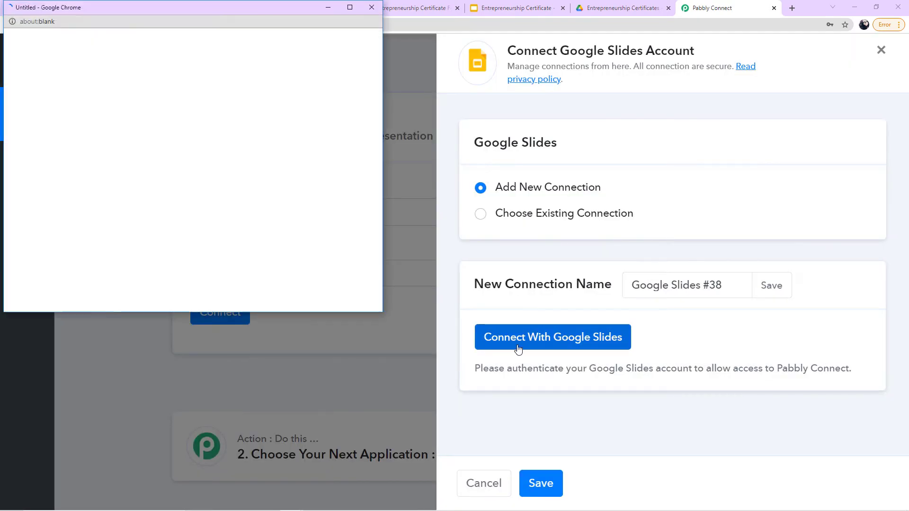
{"action": "scroll", "coordinate": [118, 151], "scroll_direction": "down", "scroll_amount": 1}
{"action": "left_click", "coordinate": [118, 152]}
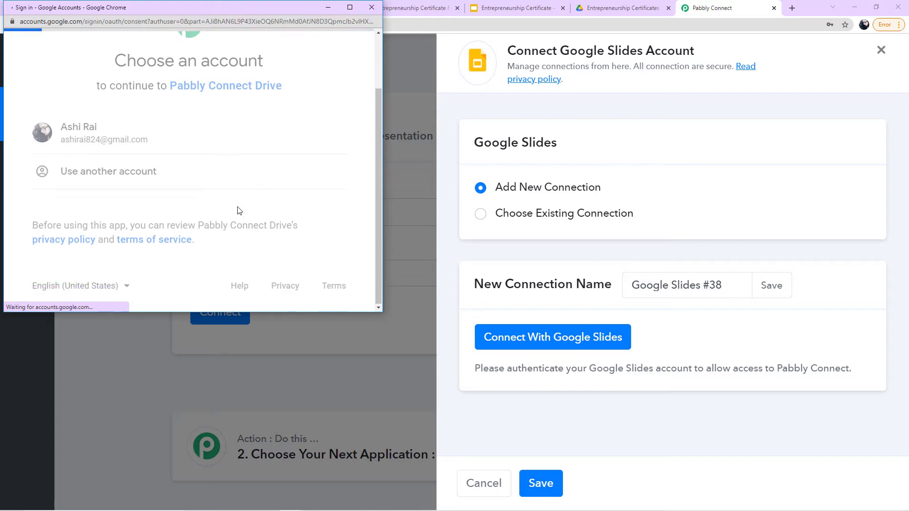
{"action": "scroll", "coordinate": [283, 274], "scroll_direction": "down", "scroll_amount": 4}
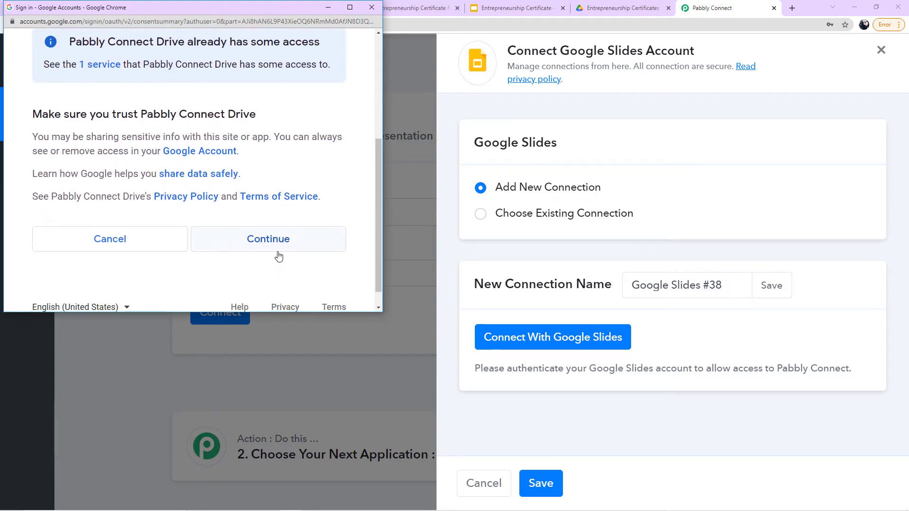
{"action": "left_click", "coordinate": [279, 244]}
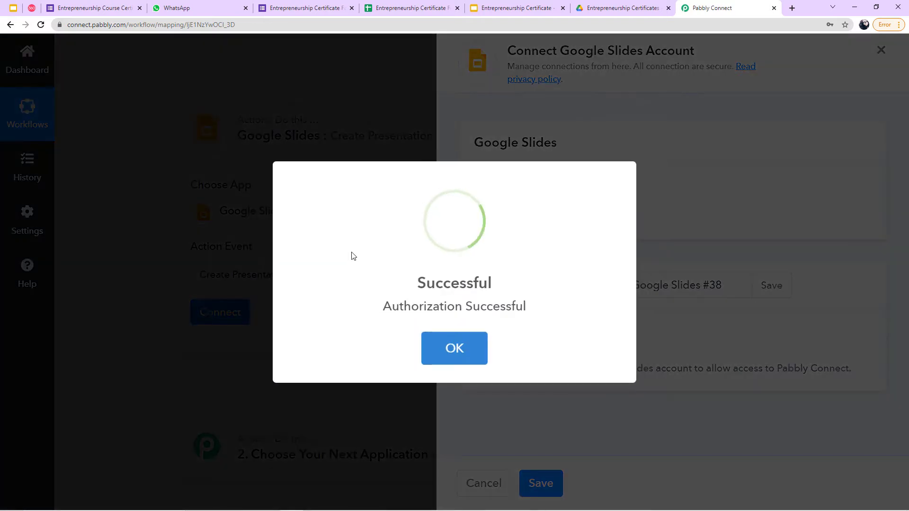
{"action": "left_click", "coordinate": [429, 347]}
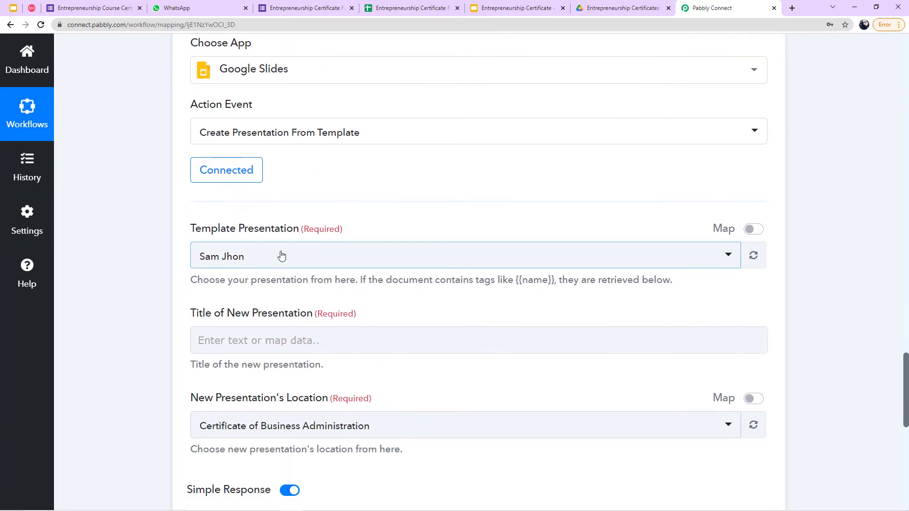
{"action": "left_click", "coordinate": [280, 255]}
{"action": "scroll", "coordinate": [239, 298], "scroll_direction": "down", "scroll_amount": 1}
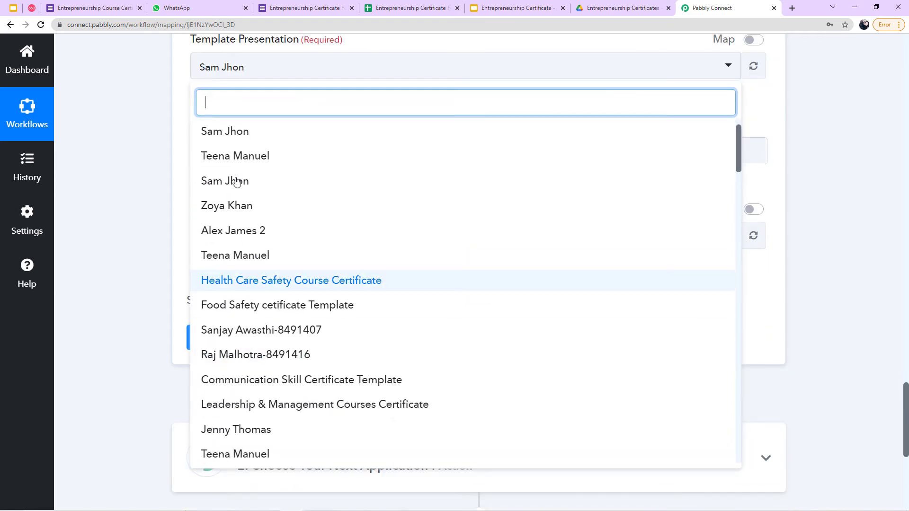
{"action": "left_click", "coordinate": [180, 213]}
{"action": "scroll", "coordinate": [203, 184], "scroll_direction": "up", "scroll_amount": 2}
{"action": "scroll", "coordinate": [268, 150], "scroll_direction": "up", "scroll_amount": 2}
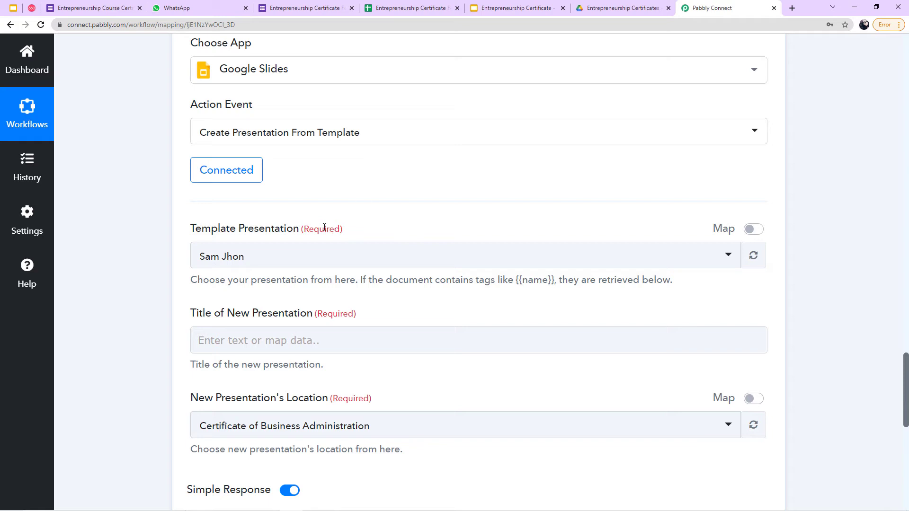
Step: Check the certificate template in Google Slides, then choose Entrepreneurship Certificate as the action's template presentation in Pabbly Connect
{"action": "left_click", "coordinate": [505, 9]}
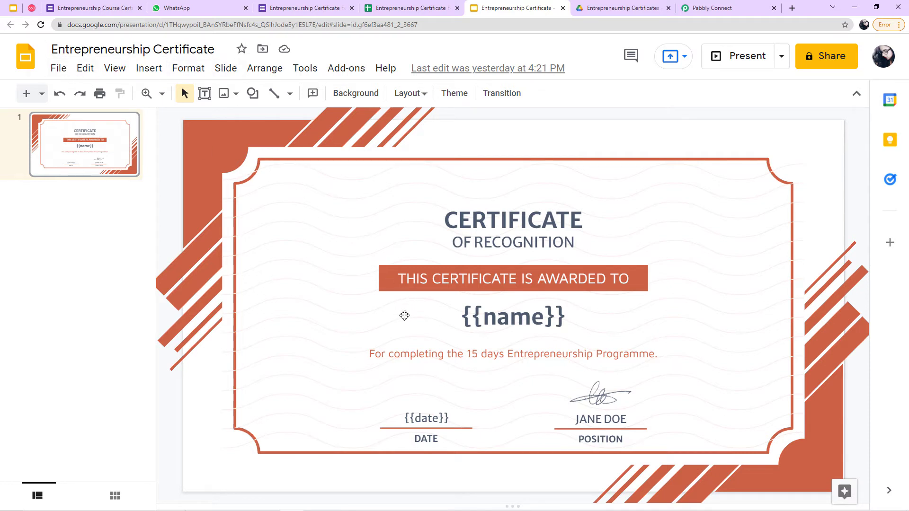
{"action": "left_click", "coordinate": [711, 7]}
{"action": "scroll", "coordinate": [365, 178], "scroll_direction": "down", "scroll_amount": 2}
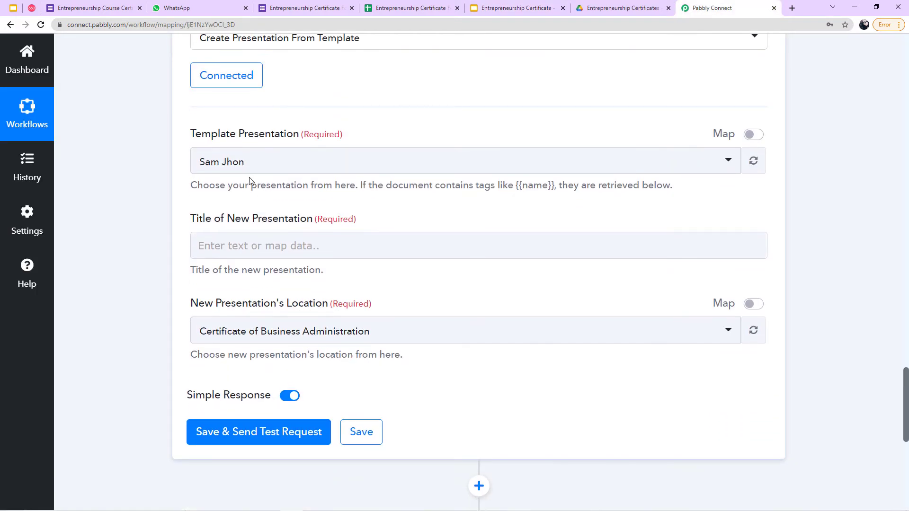
{"action": "left_click", "coordinate": [249, 163]}
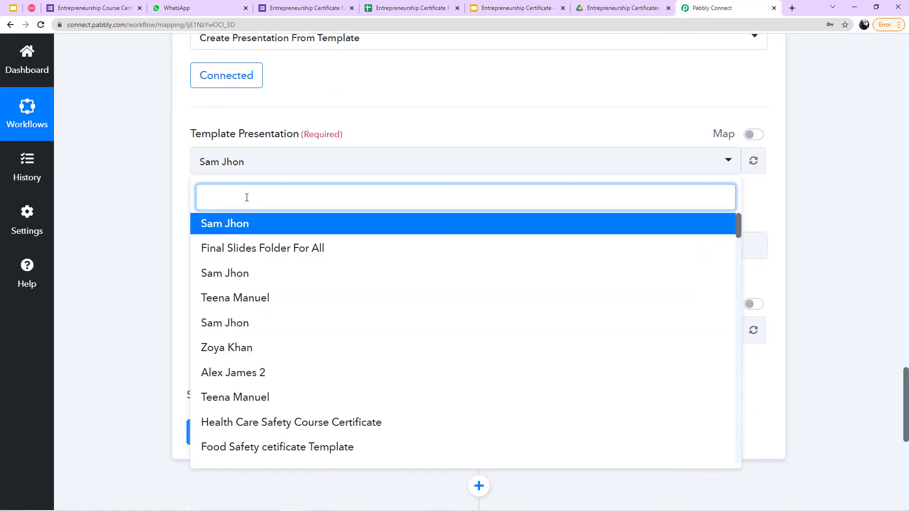
{"action": "type", "text": "ent"}
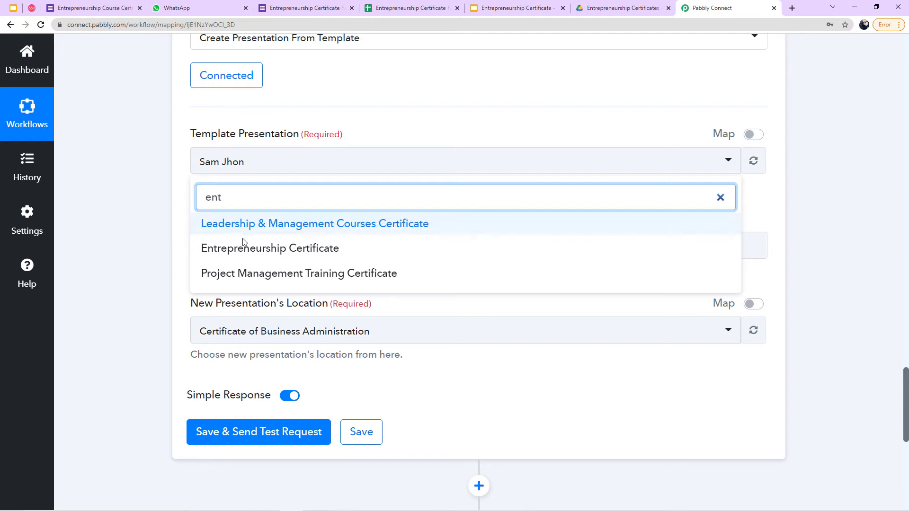
{"action": "left_click", "coordinate": [229, 259]}
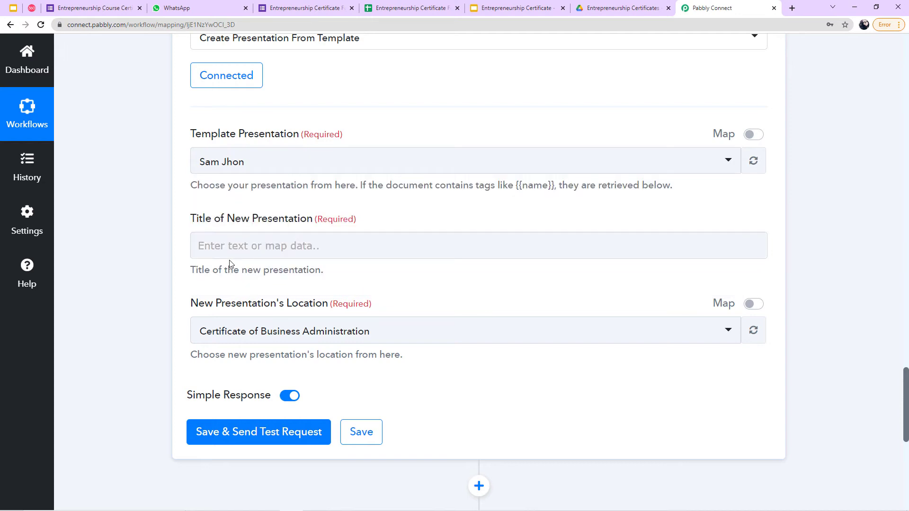
{"action": "left_click", "coordinate": [237, 173]}
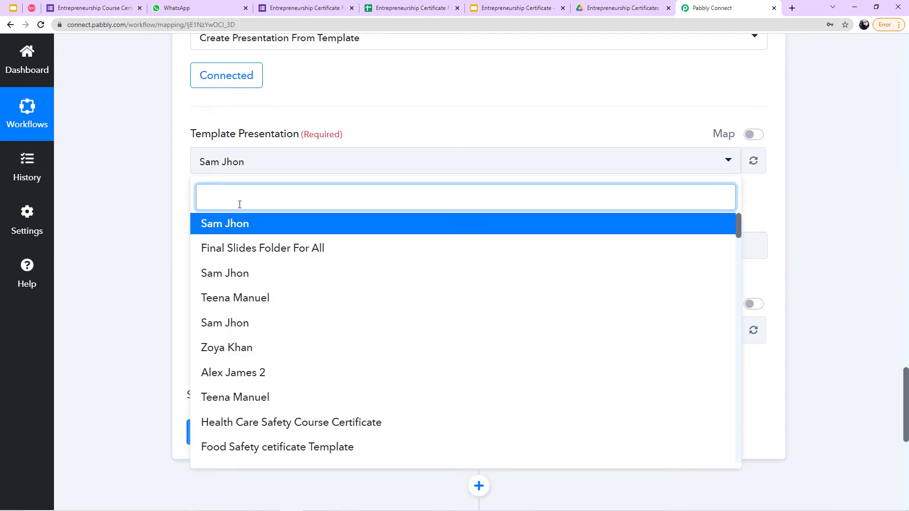
{"action": "type", "text": "ent"}
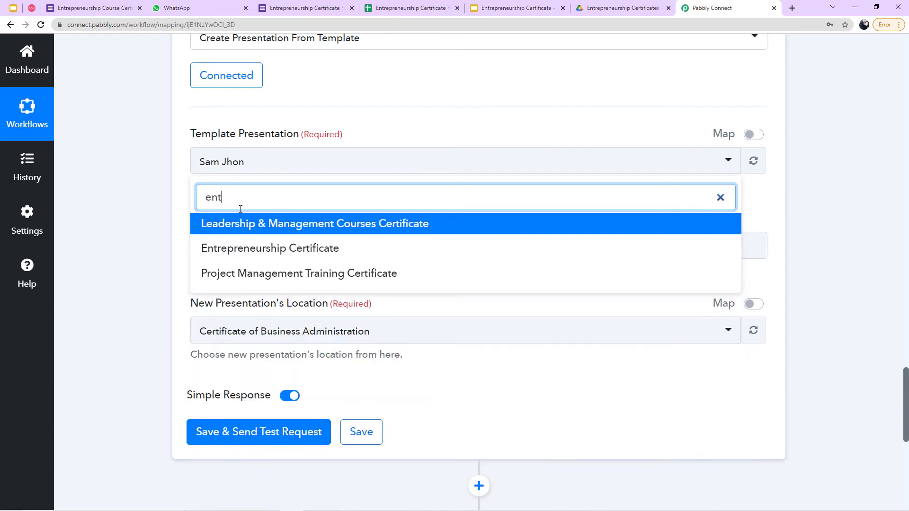
{"action": "left_click", "coordinate": [240, 256]}
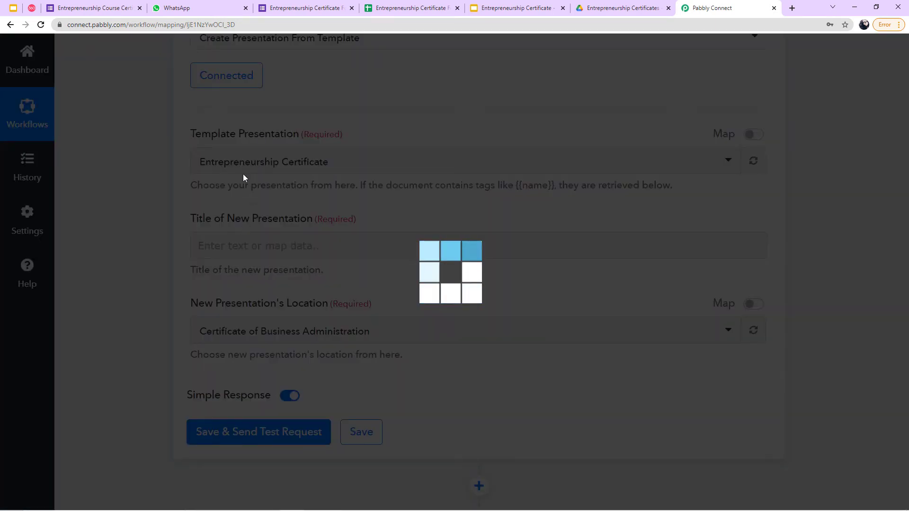
Step: Map the Full Name from the Google Forms response into the title of the new presentation
{"action": "scroll", "coordinate": [255, 146], "scroll_direction": "down", "scroll_amount": 2}
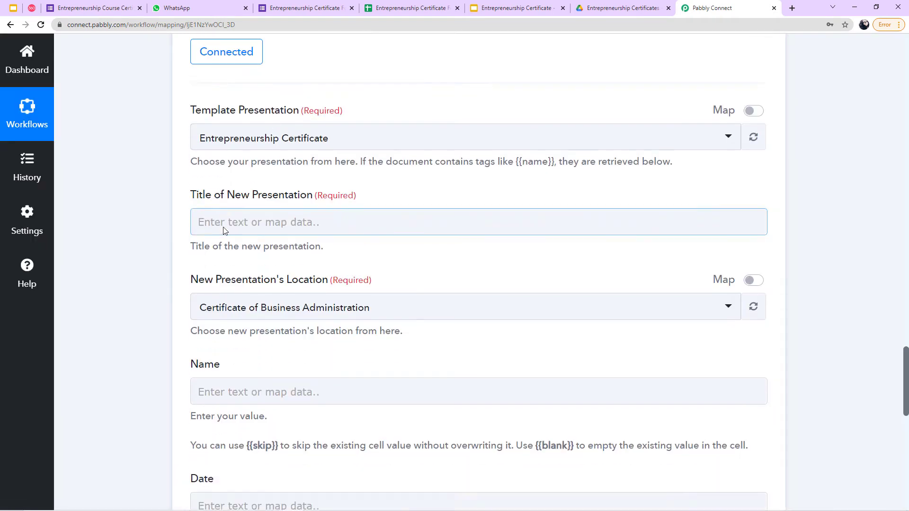
{"action": "left_click", "coordinate": [201, 143]}
{"action": "scroll", "coordinate": [201, 139], "scroll_direction": "down", "scroll_amount": 1}
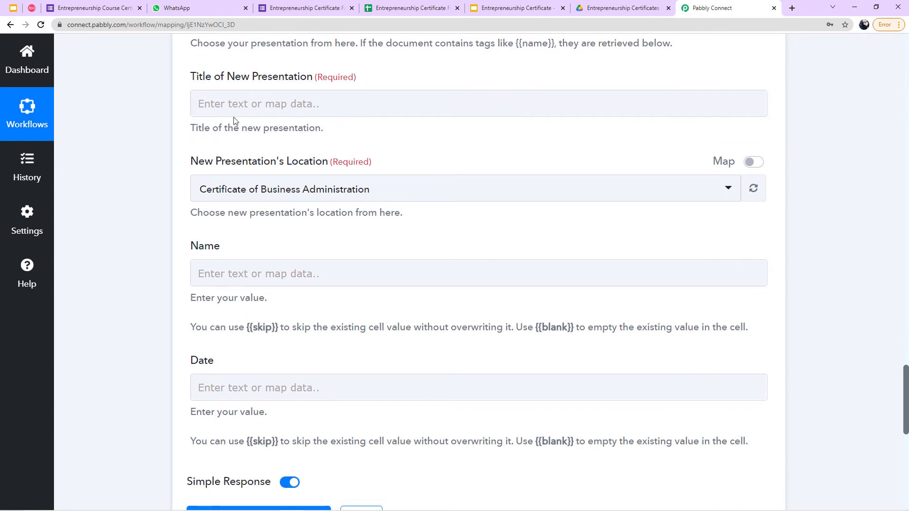
{"action": "left_click", "coordinate": [254, 103]}
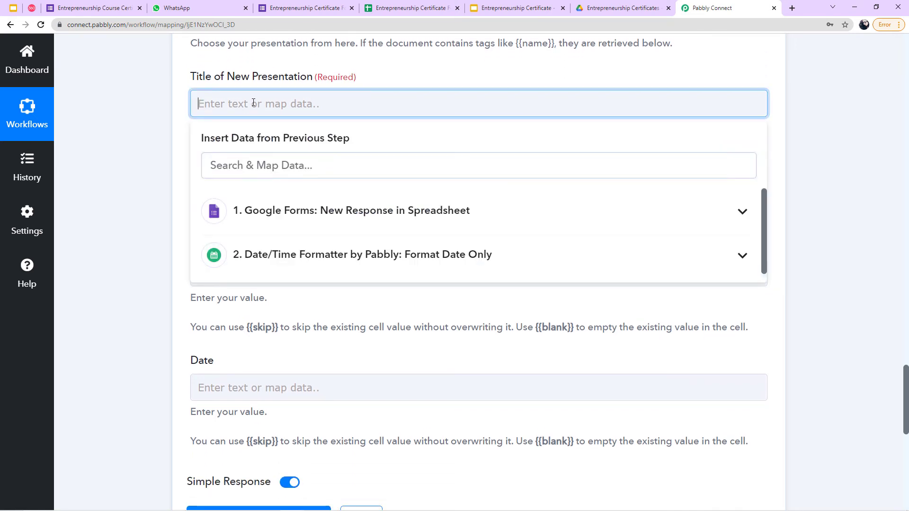
{"action": "left_click", "coordinate": [388, 214]}
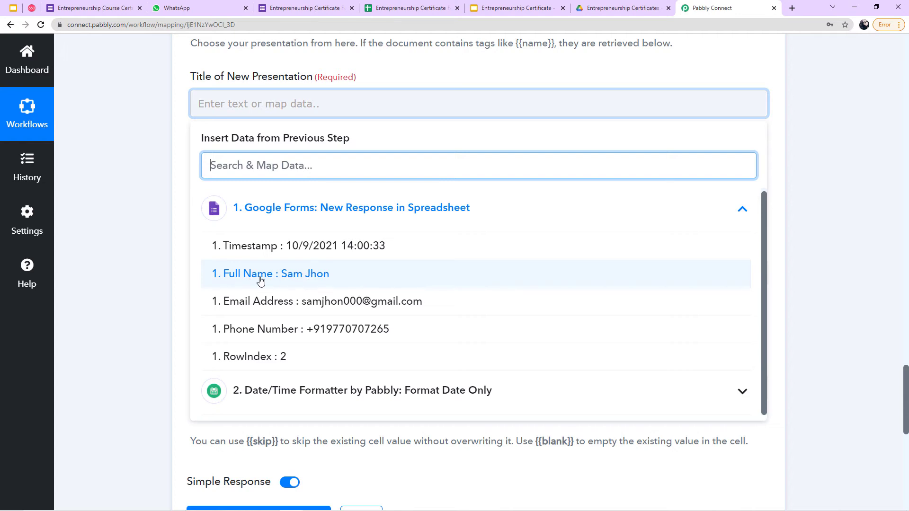
{"action": "left_click", "coordinate": [283, 277]}
{"action": "left_click", "coordinate": [178, 240]}
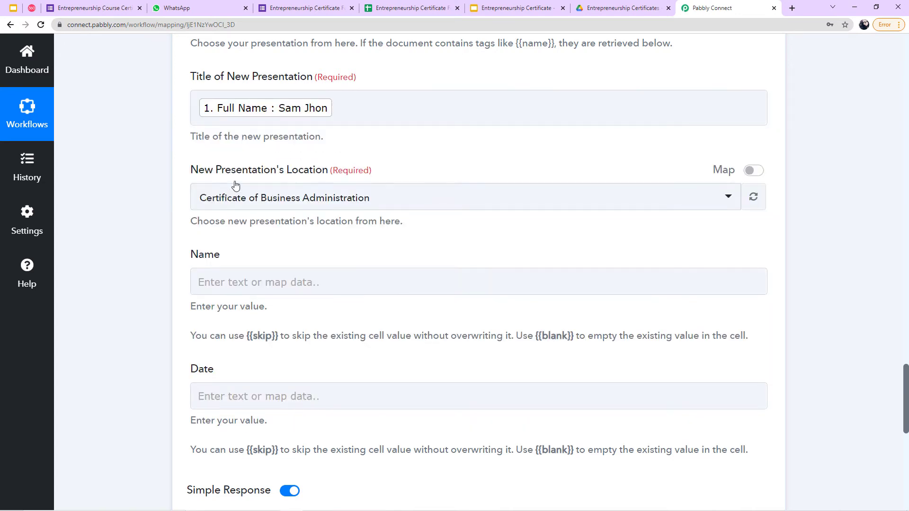
Step: Check the destination folder in Google Drive, then set the new presentation's location to Entrepreneurship Certificates in Pabbly Connect
{"action": "scroll", "coordinate": [185, 121], "scroll_direction": "down", "scroll_amount": 2}
{"action": "scroll", "coordinate": [217, 130], "scroll_direction": "up", "scroll_amount": 2}
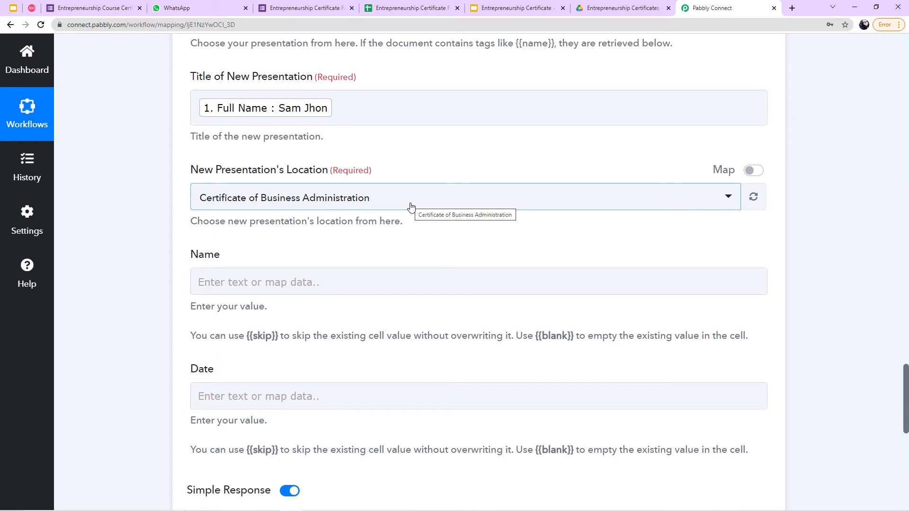
{"action": "left_click", "coordinate": [620, 8]}
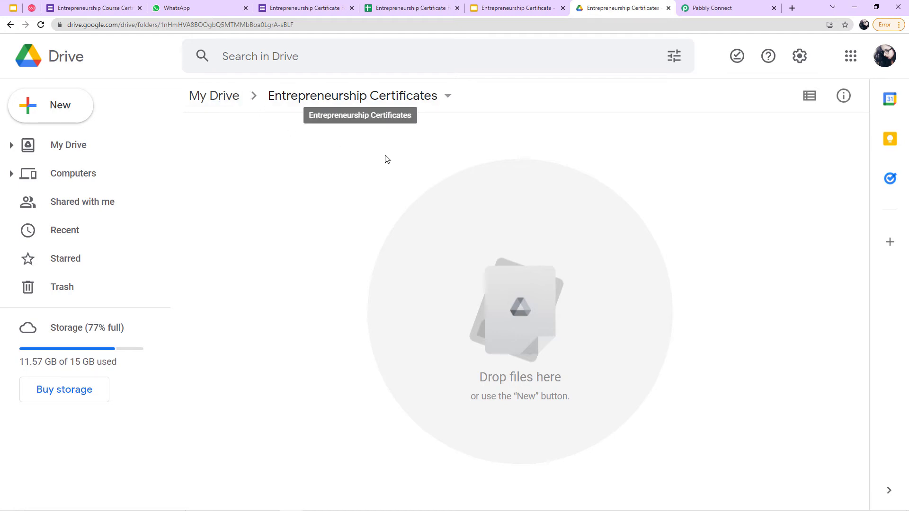
{"action": "left_click", "coordinate": [706, 5]}
{"action": "scroll", "coordinate": [377, 271], "scroll_direction": "down", "scroll_amount": 1}
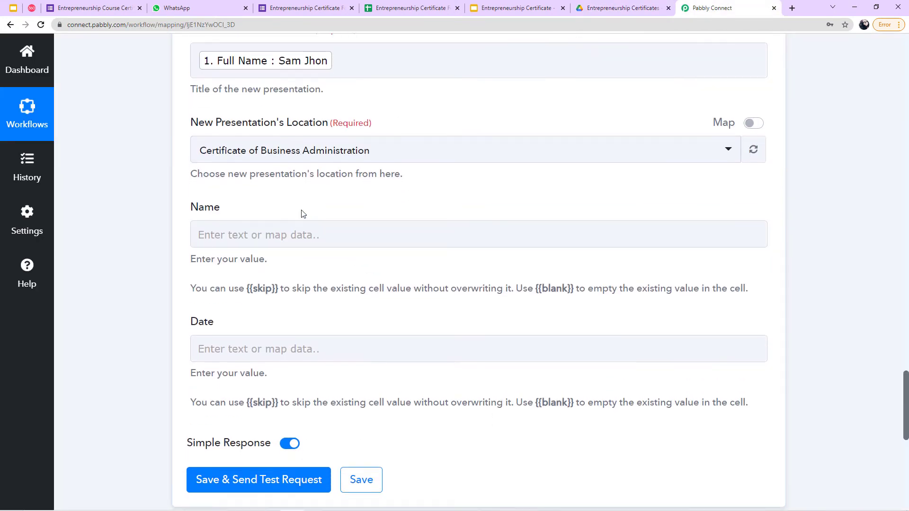
{"action": "left_click", "coordinate": [270, 150]}
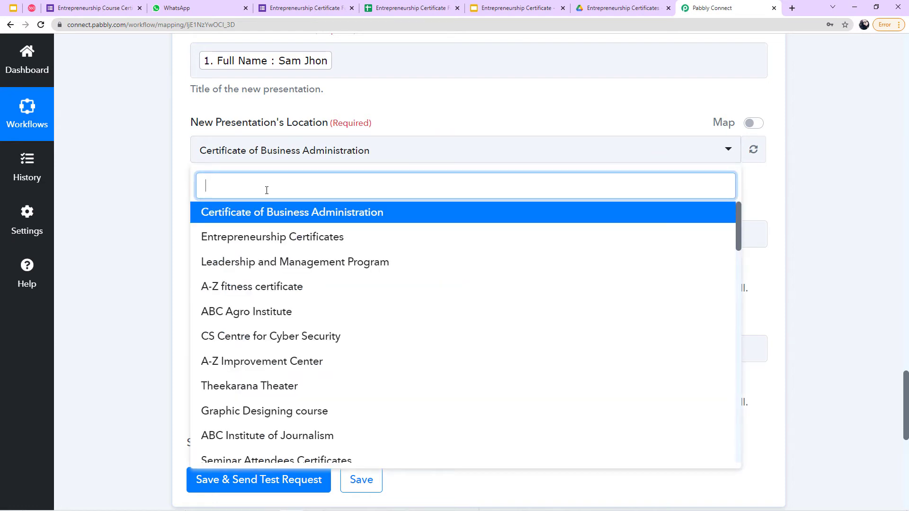
{"action": "left_click", "coordinate": [255, 237]}
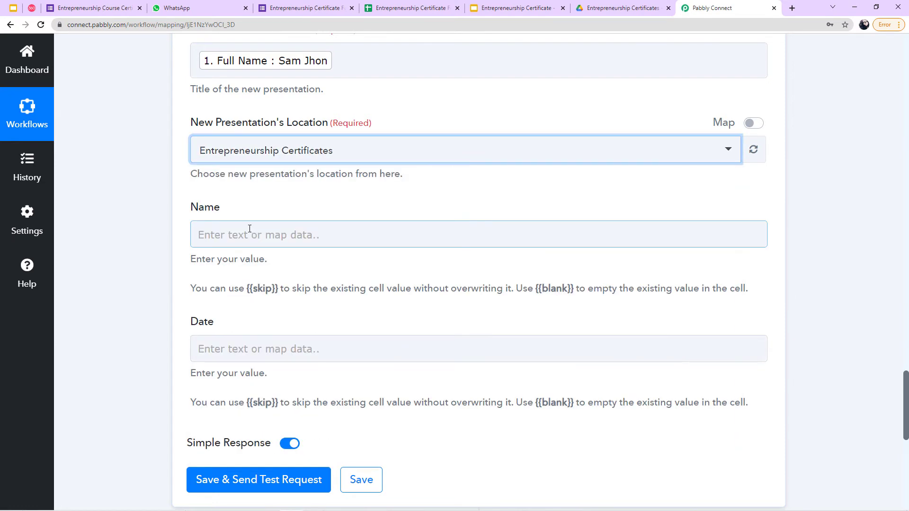
Step: Open the mapping choices for the Name field and look up the {{name}} placeholder in the Google Slides certificate template
{"action": "scroll", "coordinate": [250, 229], "scroll_direction": "down", "scroll_amount": 2}
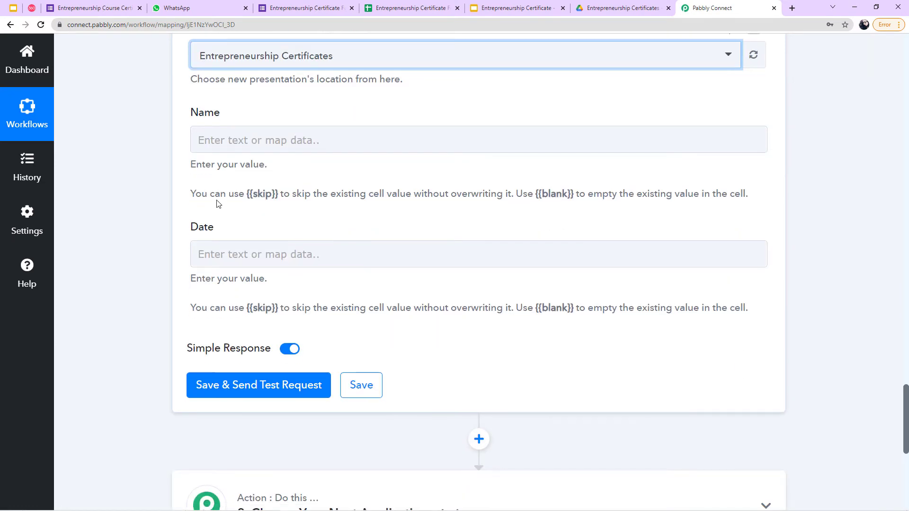
{"action": "left_click", "coordinate": [222, 140]}
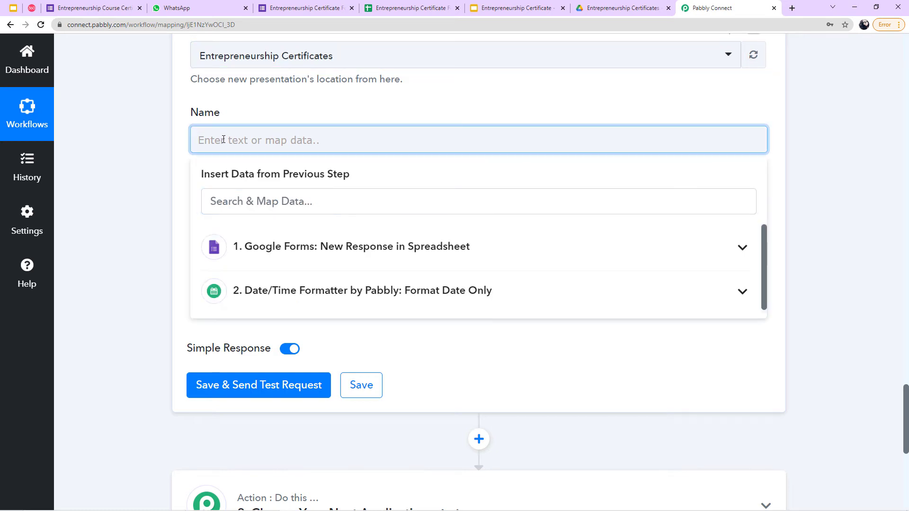
{"action": "left_click", "coordinate": [519, 8]}
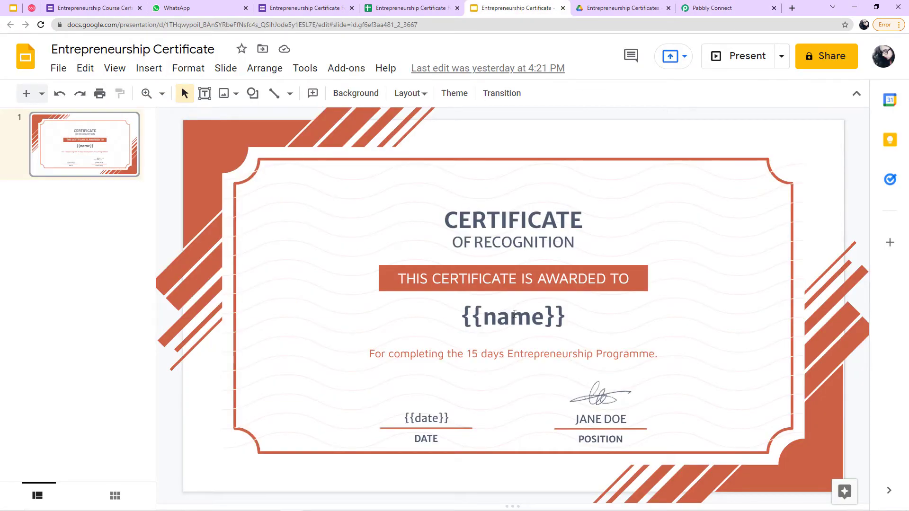
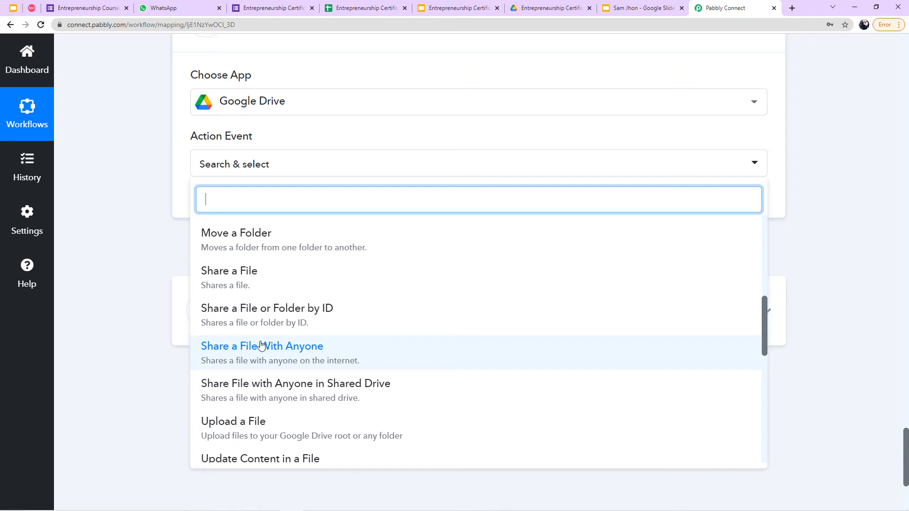
Step: Set the Google Drive action event to Share a File With Anyone and connect it through the existing connection Google Drive #124
{"action": "left_click", "coordinate": [262, 346]}
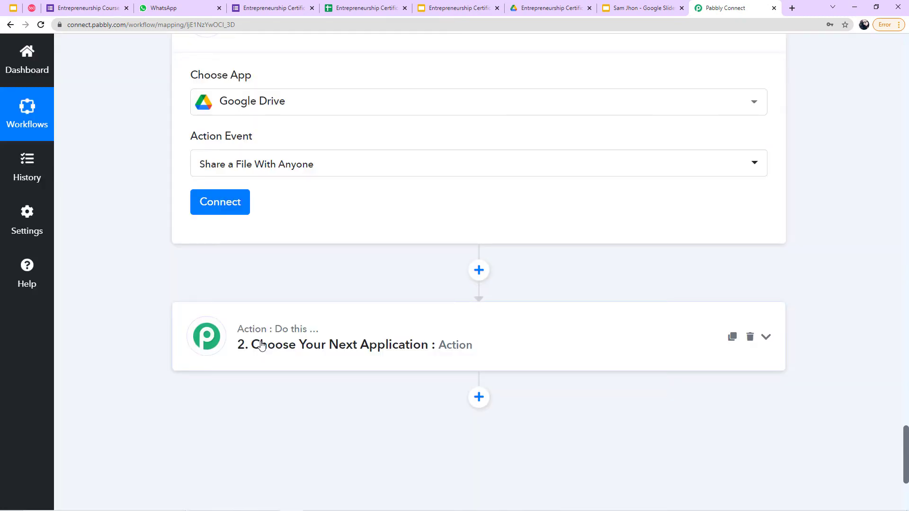
{"action": "left_click", "coordinate": [232, 209]}
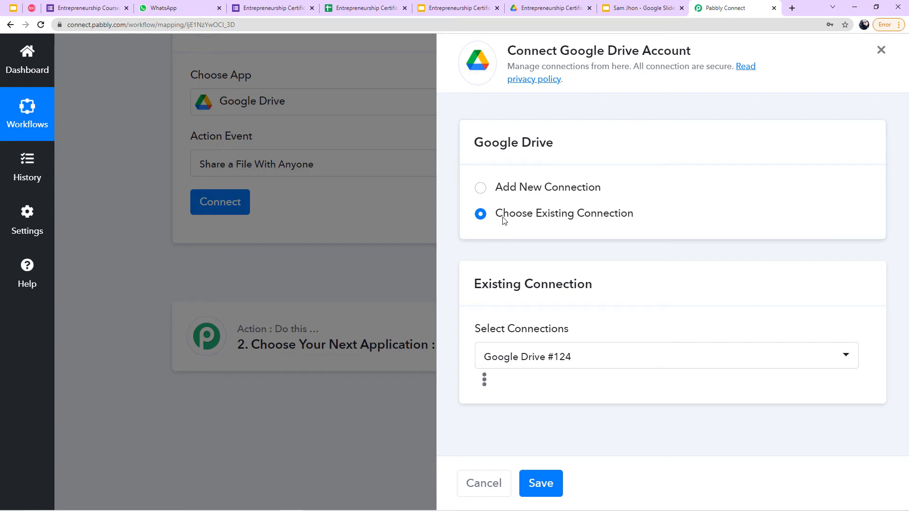
{"action": "left_click", "coordinate": [481, 189]}
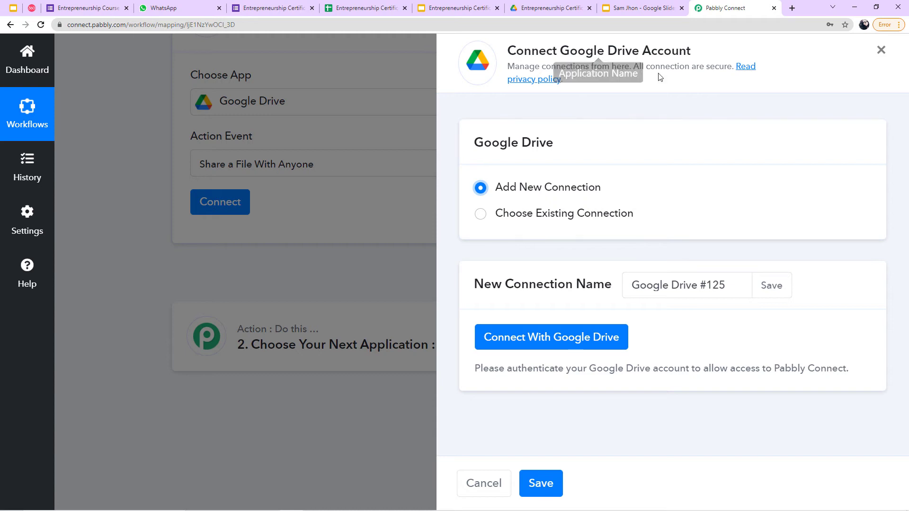
{"action": "left_click", "coordinate": [480, 213]}
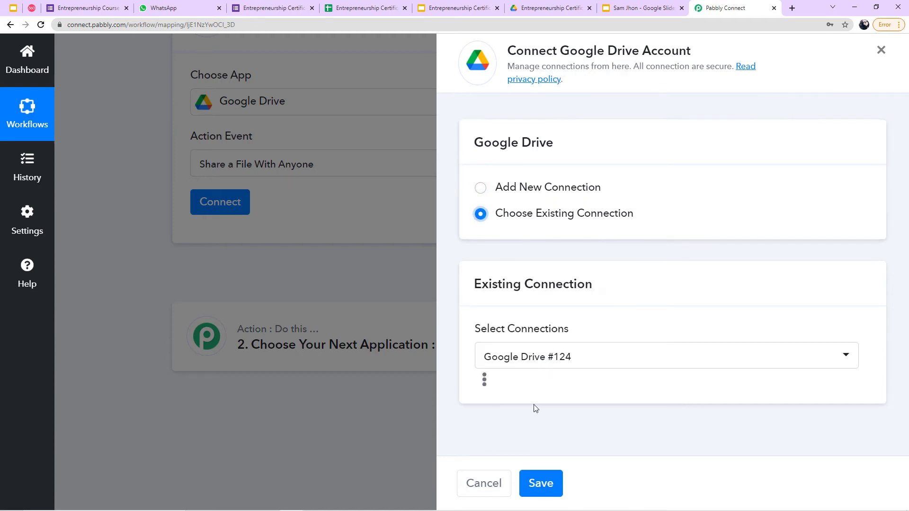
{"action": "left_click", "coordinate": [541, 483]}
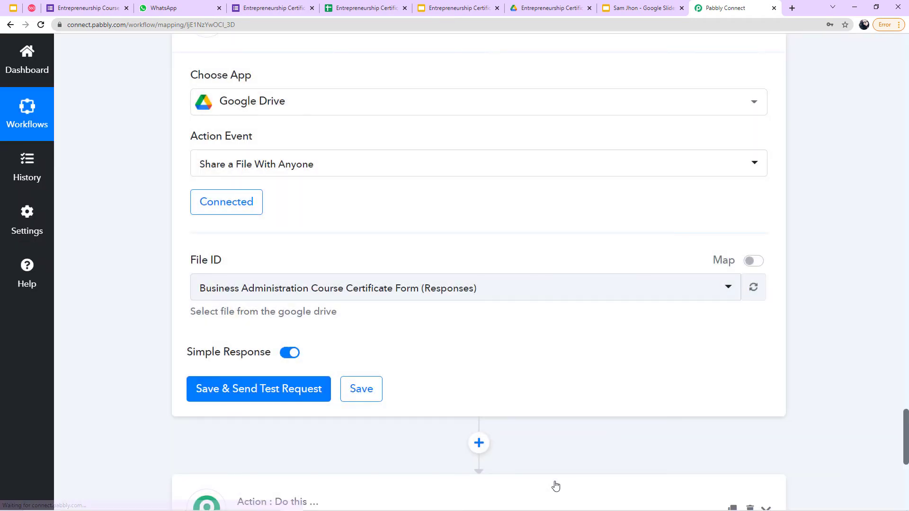
Step: Enable mapping for the File ID and replace its value with a single PresentationId from the Google Slides step
{"action": "scroll", "coordinate": [258, 209], "scroll_direction": "down", "scroll_amount": 2}
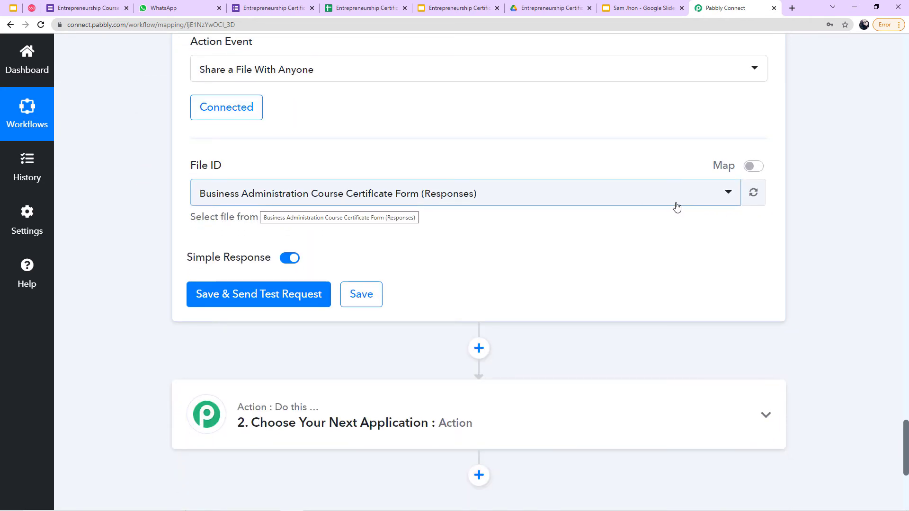
{"action": "left_click", "coordinate": [751, 167]}
{"action": "left_click", "coordinate": [707, 190]}
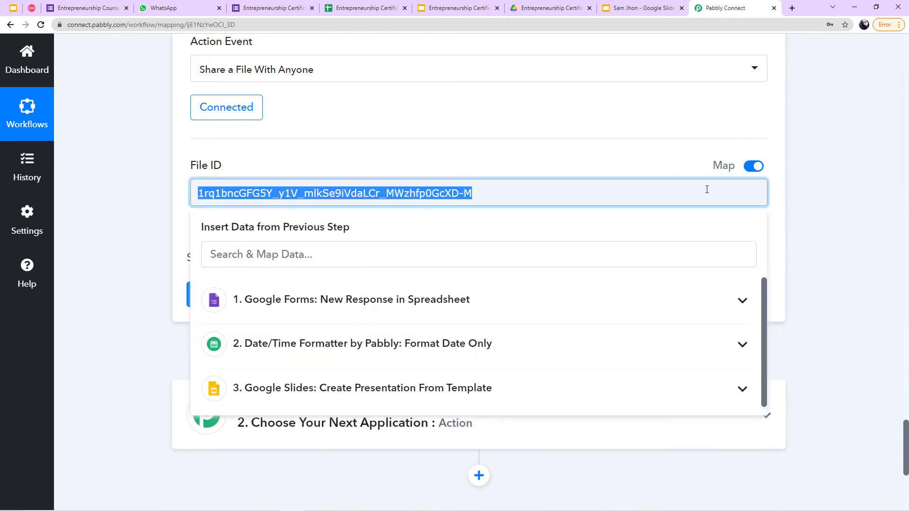
{"action": "key", "text": "BackSpace"}
{"action": "scroll", "coordinate": [342, 182], "scroll_direction": "down", "scroll_amount": 1}
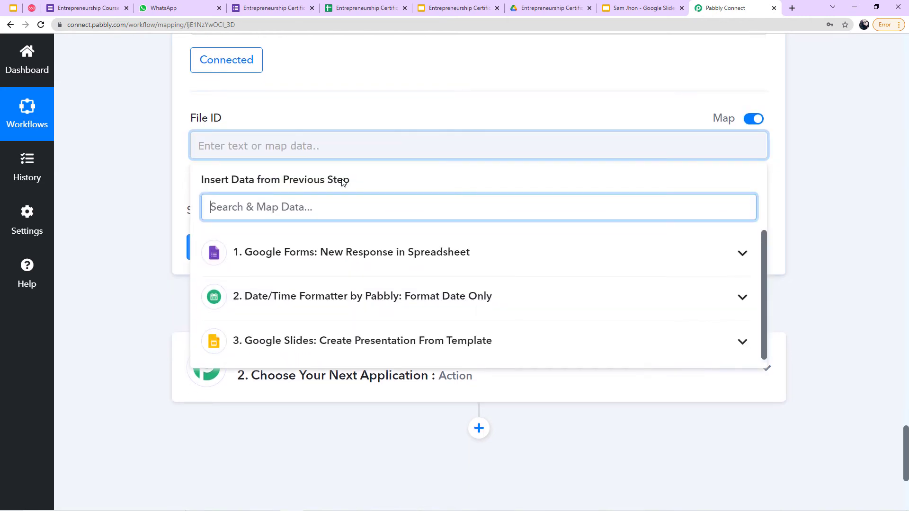
{"action": "scroll", "coordinate": [221, 173], "scroll_direction": "down", "scroll_amount": 2}
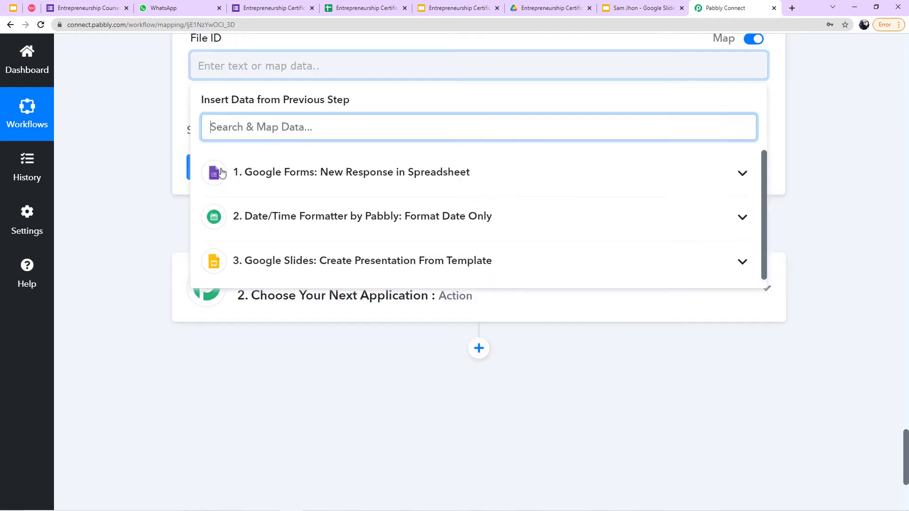
{"action": "scroll", "coordinate": [222, 173], "scroll_direction": "down", "scroll_amount": 1}
{"action": "left_click", "coordinate": [288, 205]}
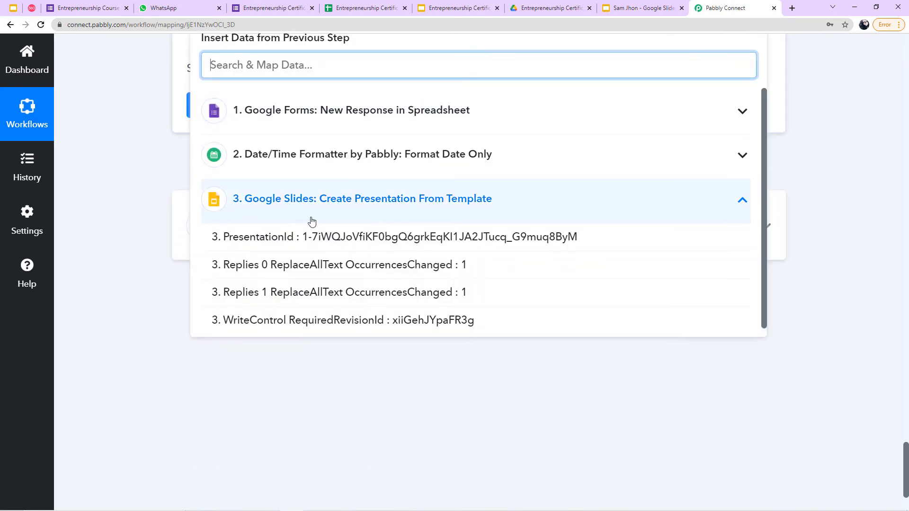
{"action": "left_click", "coordinate": [346, 237]}
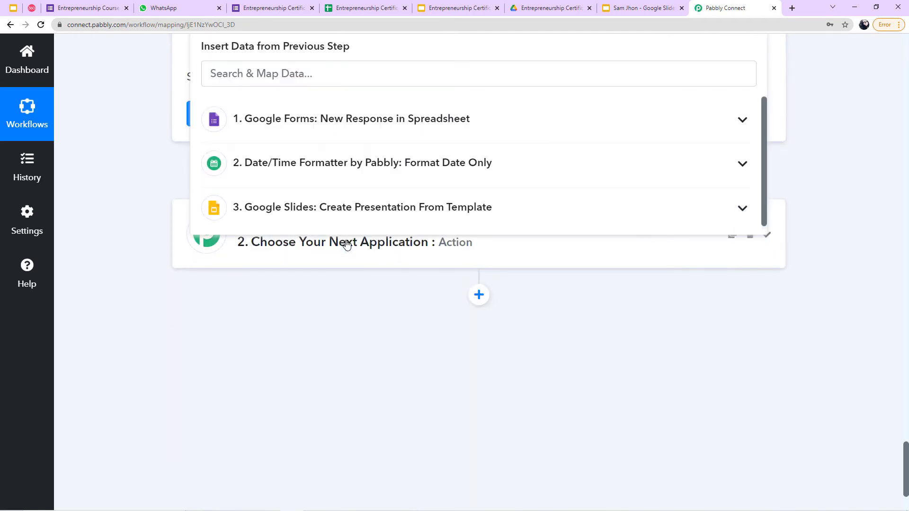
{"action": "left_click", "coordinate": [306, 208]}
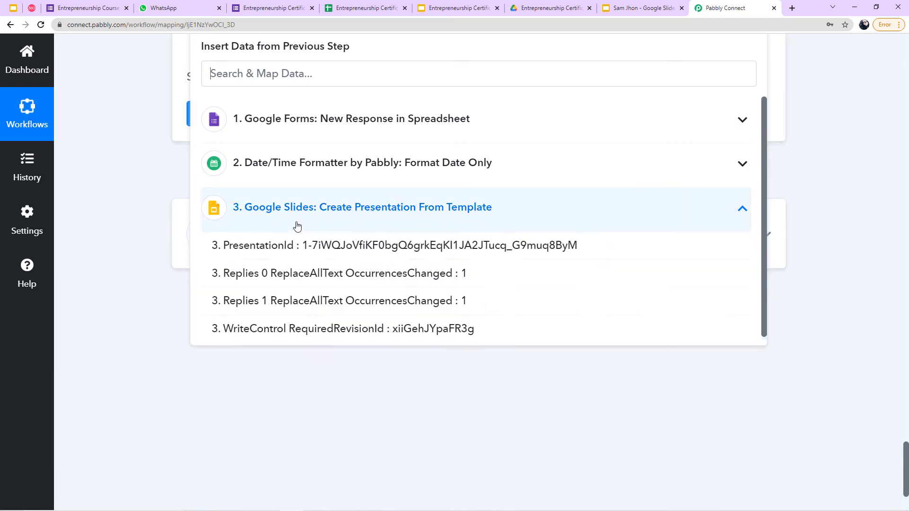
{"action": "left_click", "coordinate": [304, 247]}
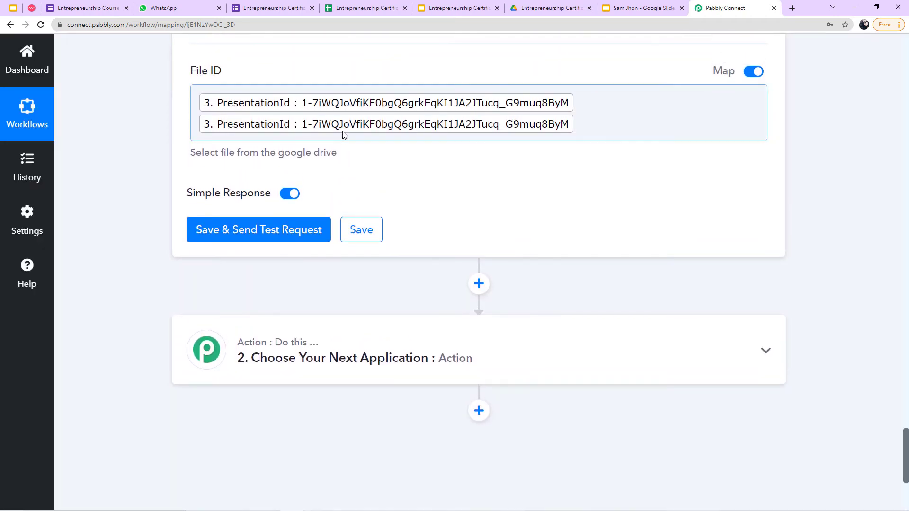
{"action": "left_click", "coordinate": [342, 132]}
{"action": "left_click", "coordinate": [342, 131]}
{"action": "key", "text": "BackSpace"}
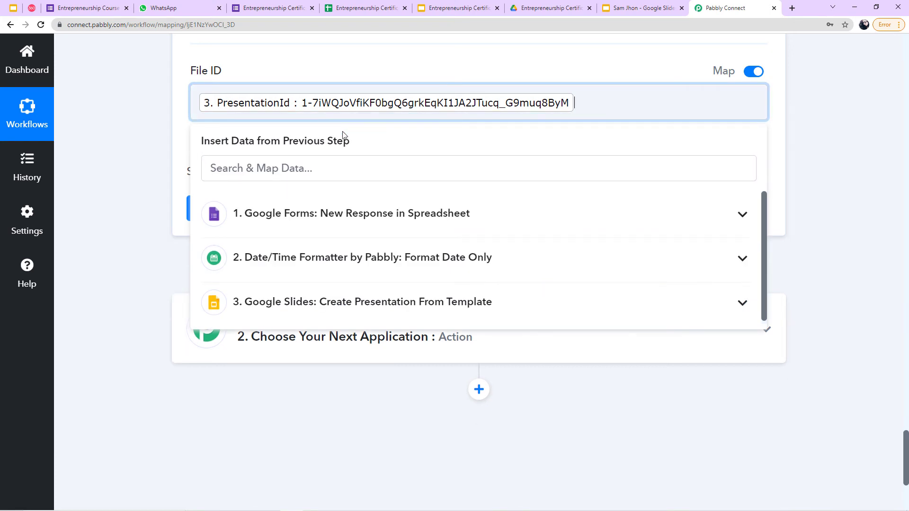
Step: Save the file-sharing action, send a test request and review the sharing permissions and export links in the response
{"action": "left_click", "coordinate": [222, 207]}
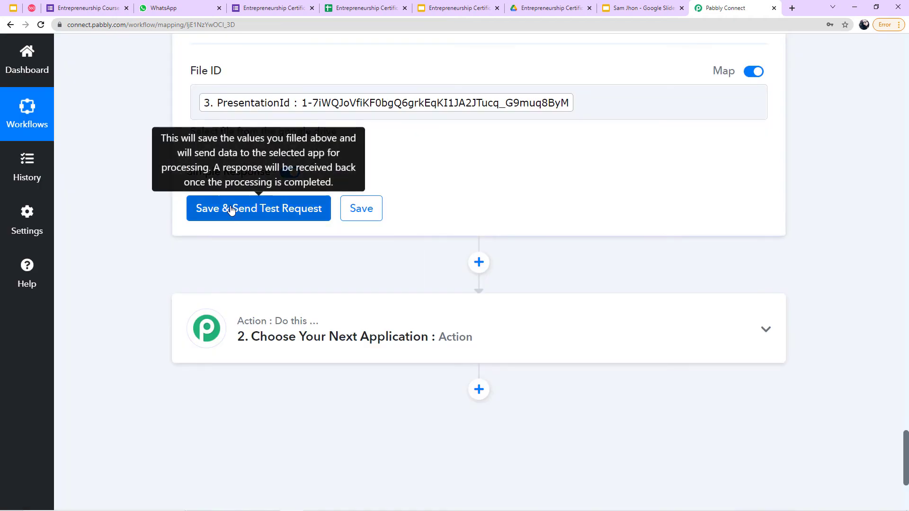
{"action": "left_click", "coordinate": [230, 207]}
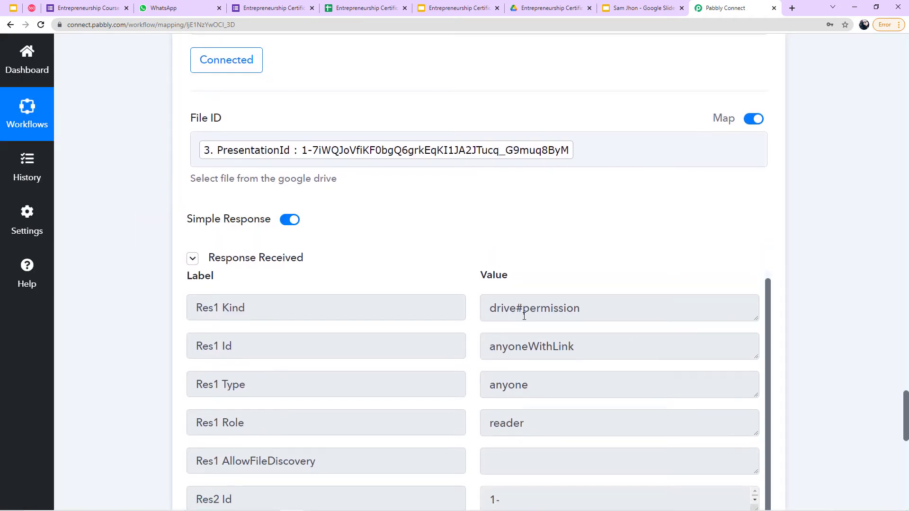
{"action": "scroll", "coordinate": [562, 299], "scroll_direction": "down", "scroll_amount": 1}
{"action": "scroll", "coordinate": [540, 290], "scroll_direction": "down", "scroll_amount": 2}
{"action": "scroll", "coordinate": [531, 303], "scroll_direction": "up", "scroll_amount": 3}
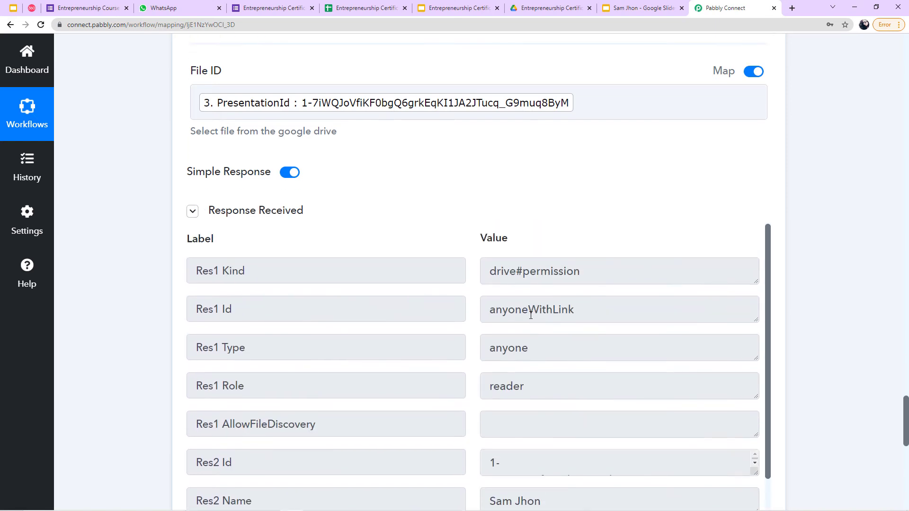
{"action": "scroll", "coordinate": [513, 254], "scroll_direction": "down", "scroll_amount": 5}
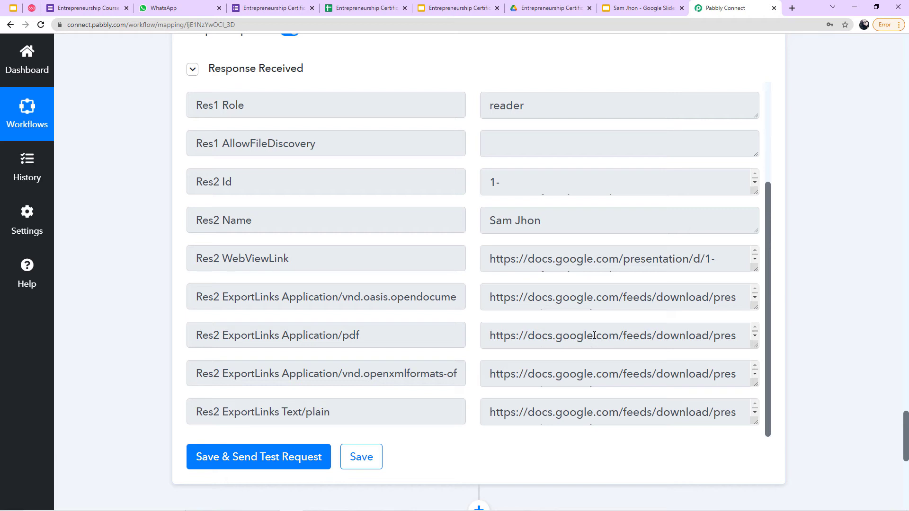
Step: Set up the next action with WhatsApp by 360Dialog as the app and Send Template Message as the action event
{"action": "scroll", "coordinate": [549, 298], "scroll_direction": "down", "scroll_amount": 10}
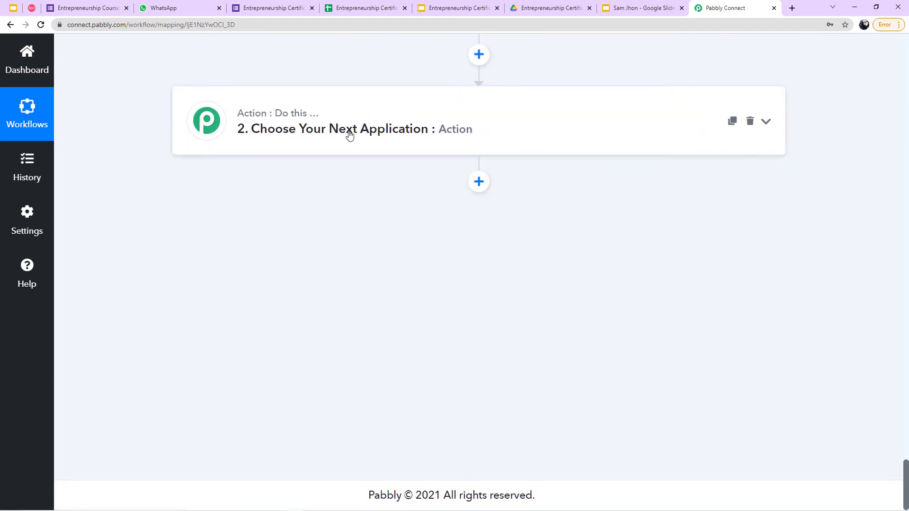
{"action": "left_click", "coordinate": [414, 135]}
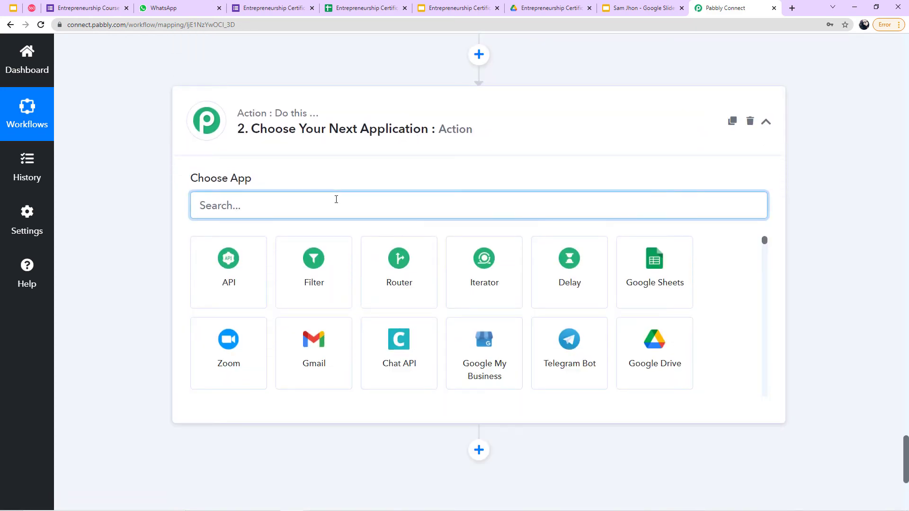
{"action": "type", "text": "360"}
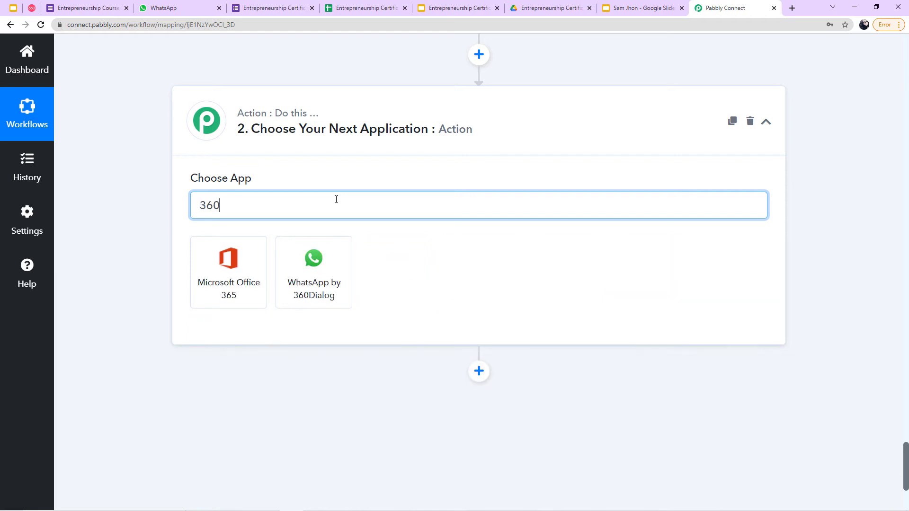
{"action": "left_click", "coordinate": [238, 264]}
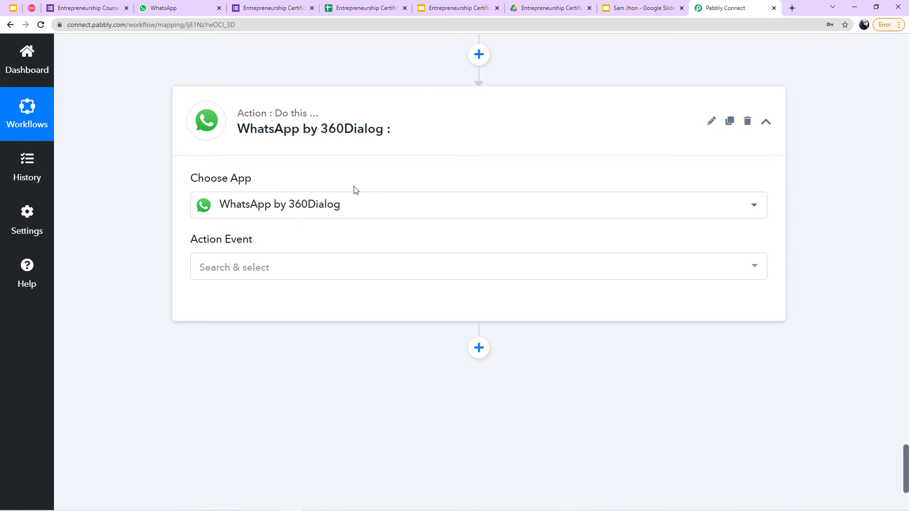
{"action": "scroll", "coordinate": [230, 201], "scroll_direction": "down", "scroll_amount": 1}
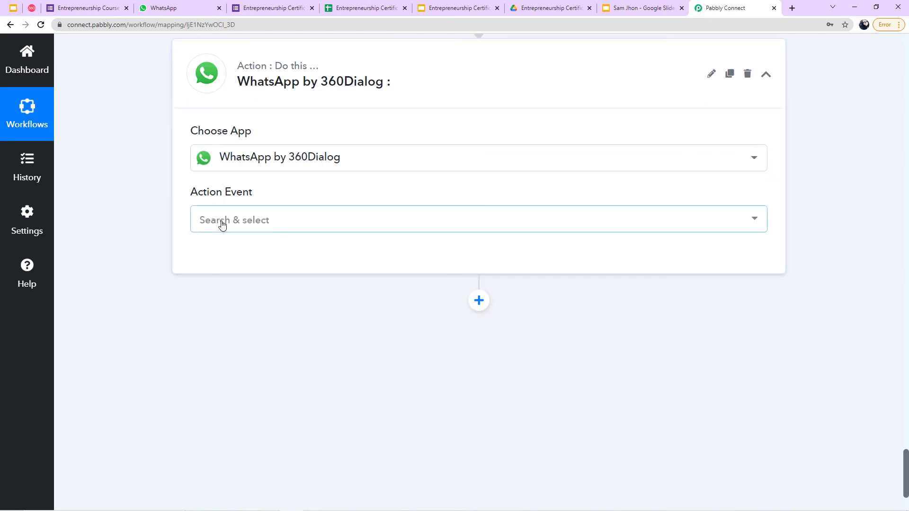
{"action": "left_click", "coordinate": [222, 223]}
{"action": "left_click", "coordinate": [266, 290]}
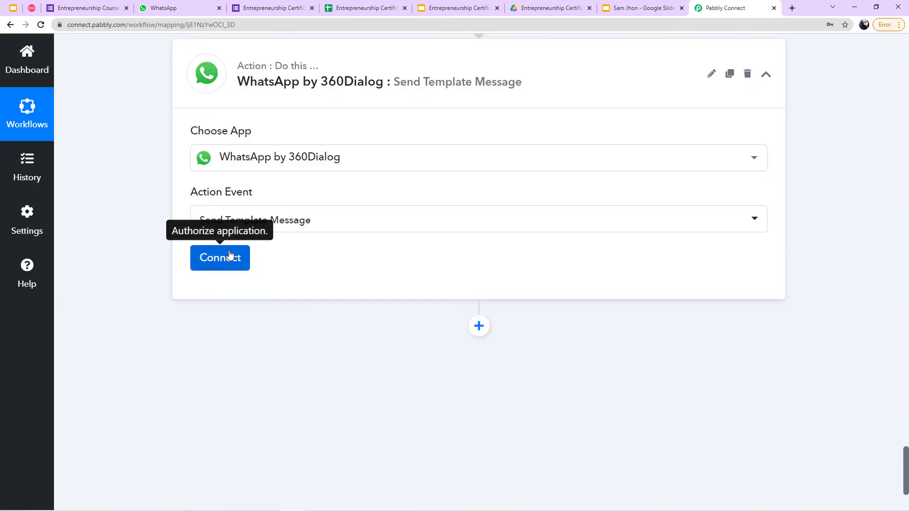
Step: Open the WhatsApp action's new connection form, view the 360dialog Client Hub dashboard, and check the required API Key and Domain fields in Pabbly Connect
{"action": "left_click", "coordinate": [230, 258]}
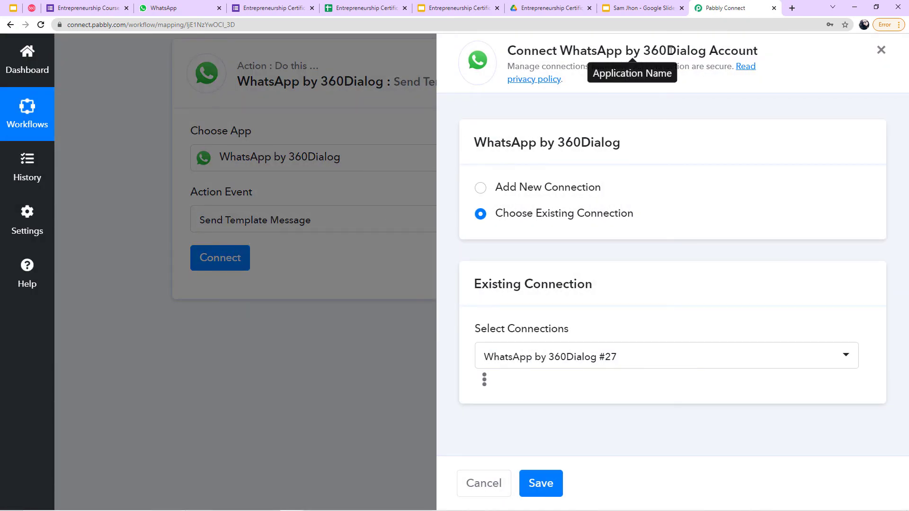
{"action": "left_click", "coordinate": [481, 189]}
{"action": "scroll", "coordinate": [484, 194], "scroll_direction": "down", "scroll_amount": 3}
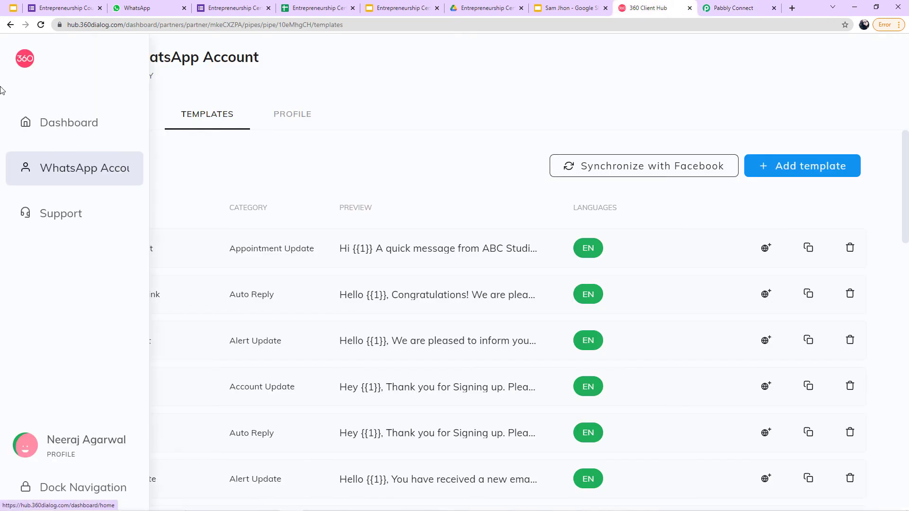
{"action": "left_click", "coordinate": [36, 117]}
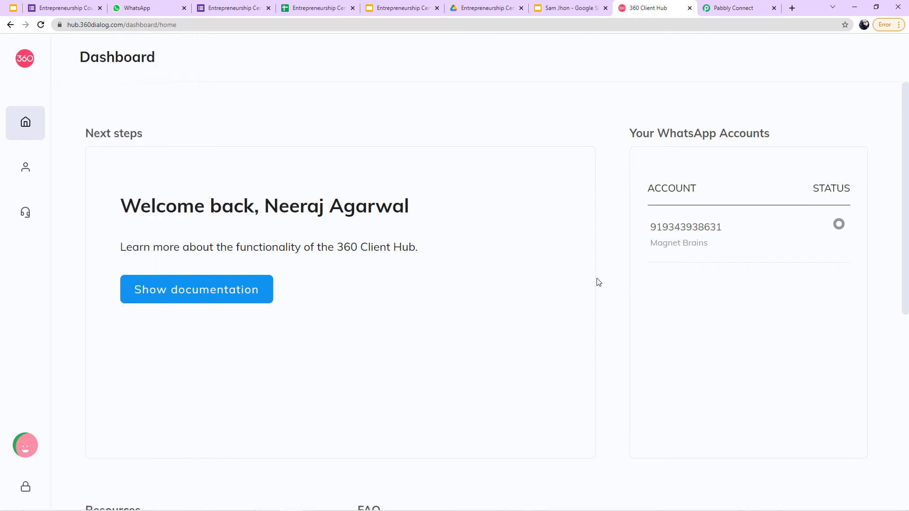
{"action": "left_click", "coordinate": [729, 7]}
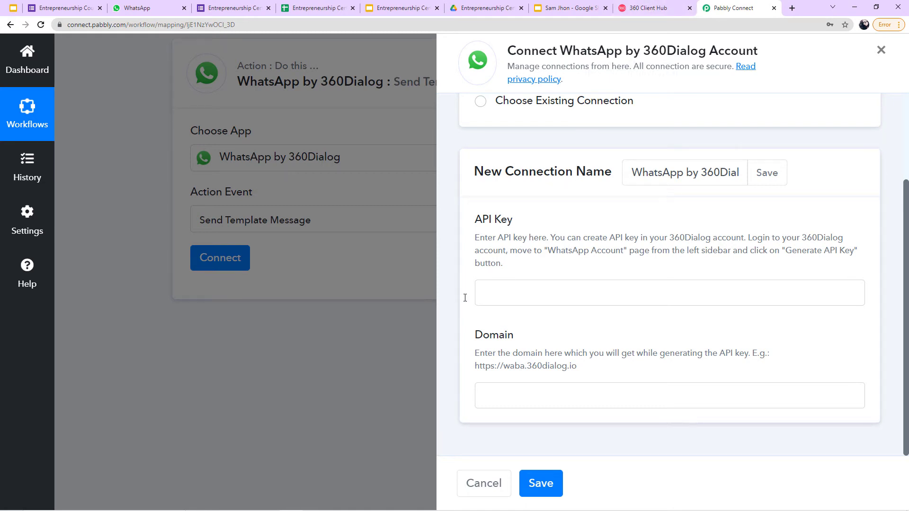
Step: Switch to the 360dialog Client Hub and find where the API key is generated for the WhatsApp account
{"action": "left_click", "coordinate": [648, 8]}
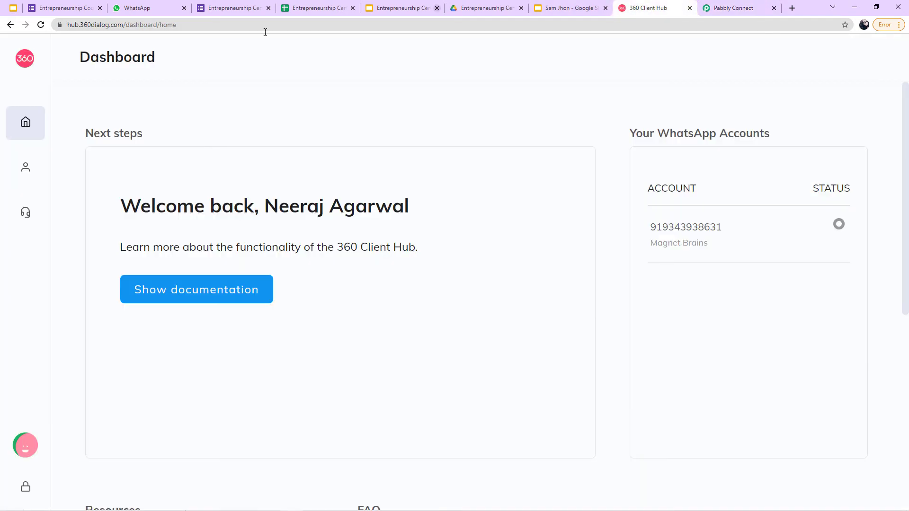
{"action": "mouse_move", "coordinate": [21, 159]}
{"action": "left_click", "coordinate": [72, 169]}
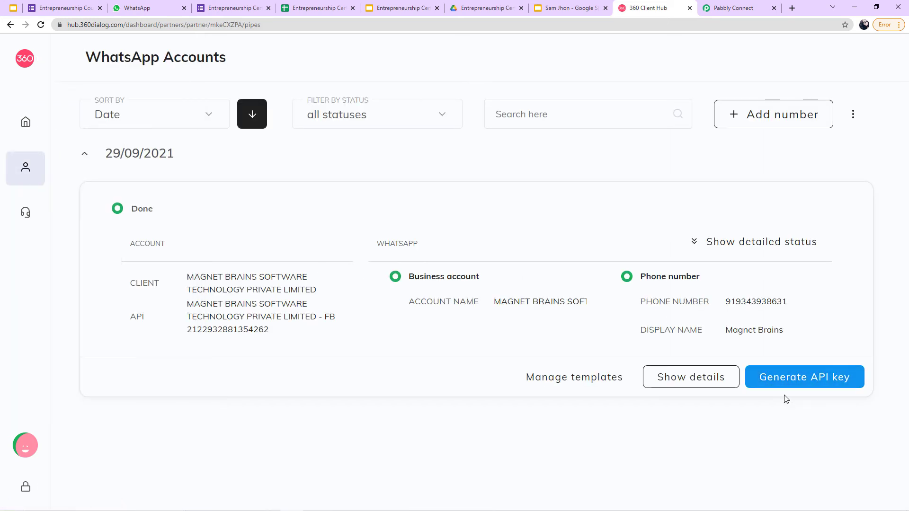
{"action": "left_click", "coordinate": [734, 7]}
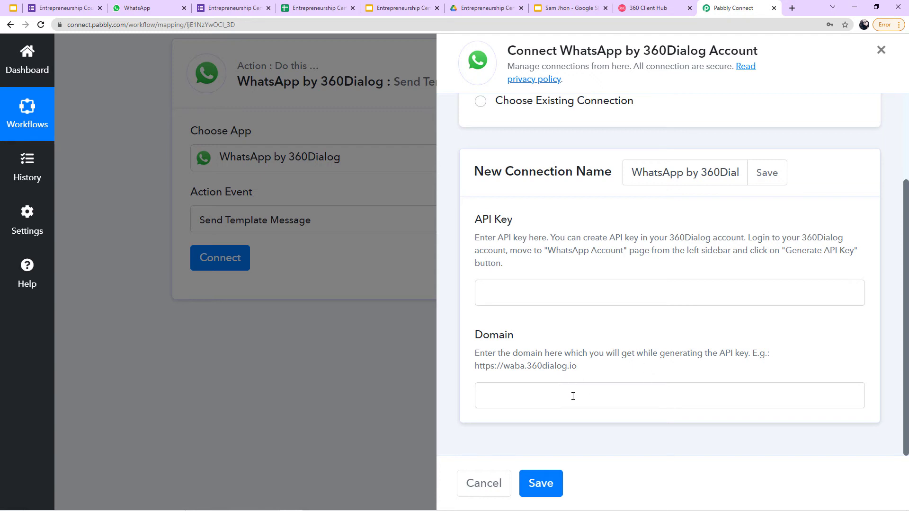
{"action": "left_click", "coordinate": [656, 8]}
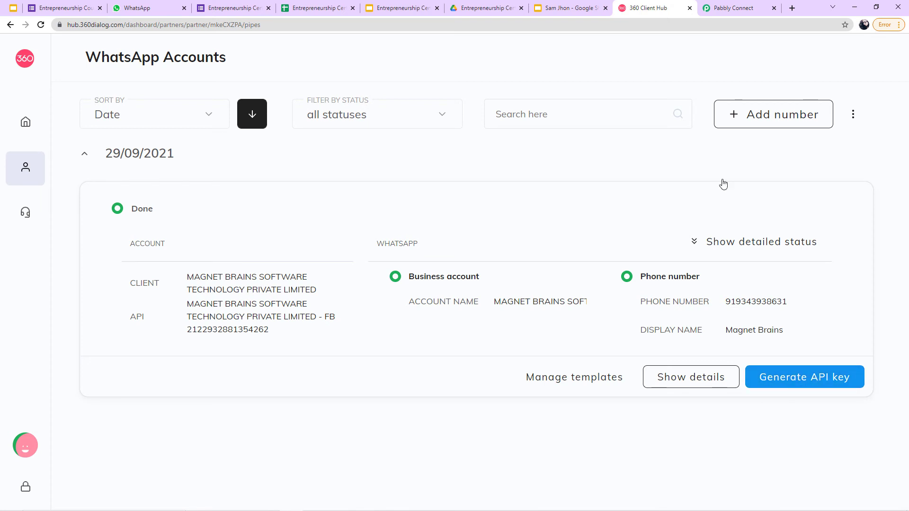
Step: Return to Pabbly Connect and connect the WhatsApp action through the existing connection WhatsApp by 360Dialog #27
{"action": "left_click", "coordinate": [733, 8]}
{"action": "left_click", "coordinate": [573, 109]}
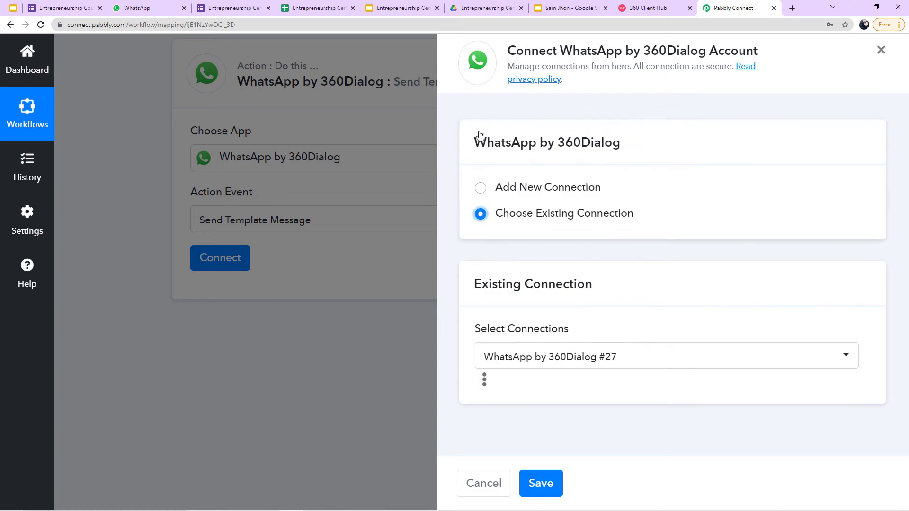
{"action": "left_click", "coordinate": [541, 495]}
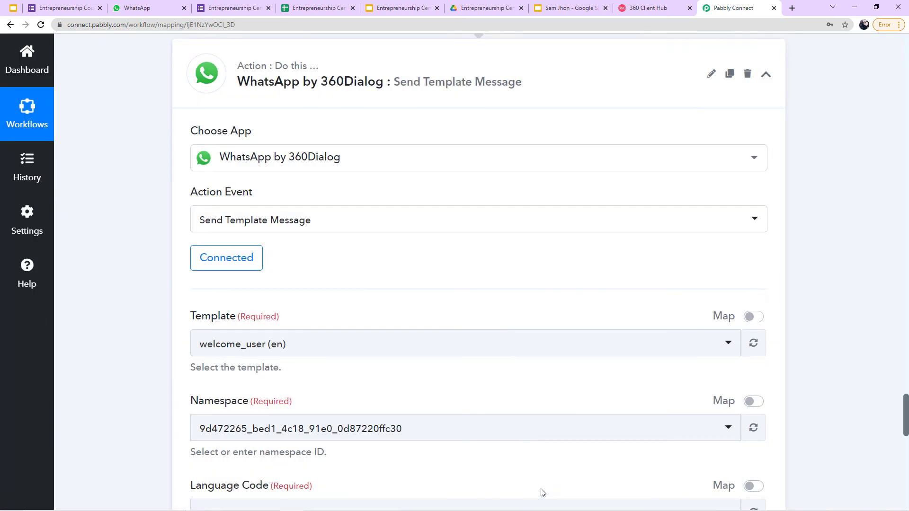
{"action": "scroll", "coordinate": [426, 361], "scroll_direction": "down", "scroll_amount": 3}
{"action": "scroll", "coordinate": [362, 173], "scroll_direction": "down", "scroll_amount": 1}
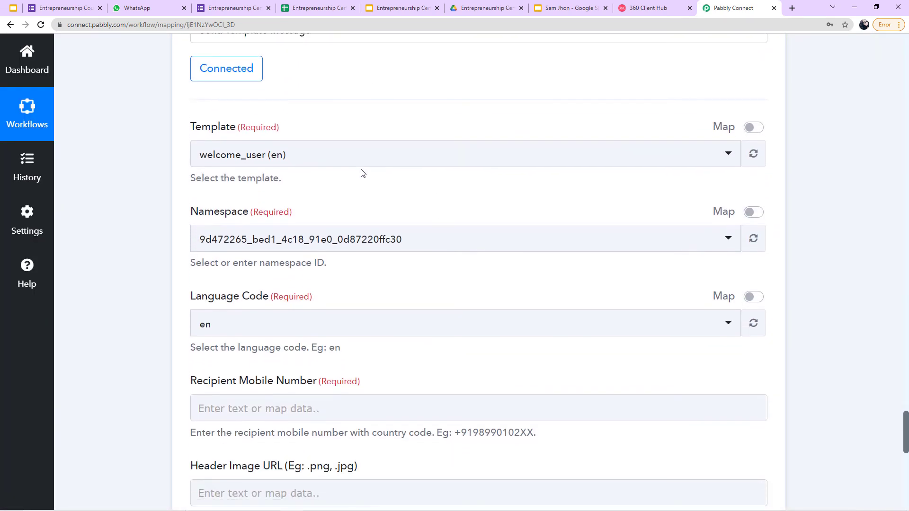
Step: Review the WhatsApp action's template, namespace and language fields and browse the available message templates
{"action": "scroll", "coordinate": [324, 116], "scroll_direction": "down", "scroll_amount": 3}
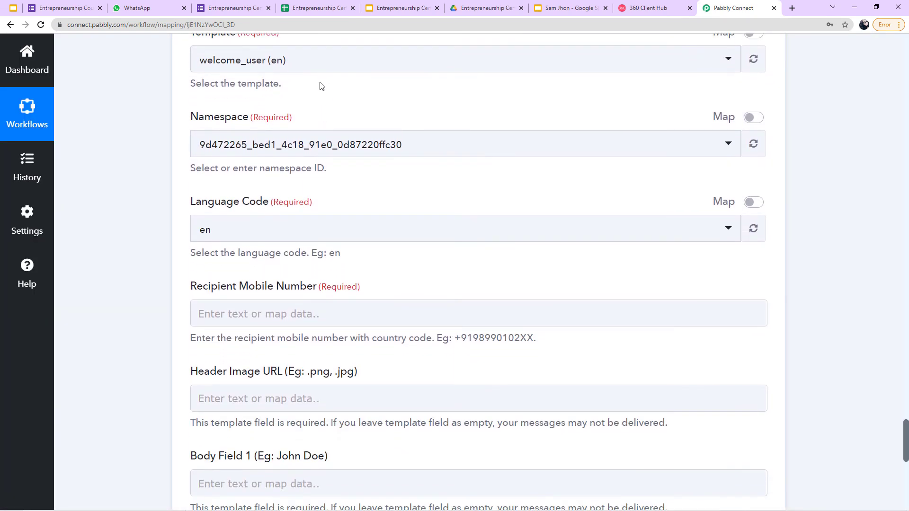
{"action": "scroll", "coordinate": [351, 308], "scroll_direction": "up", "scroll_amount": 3}
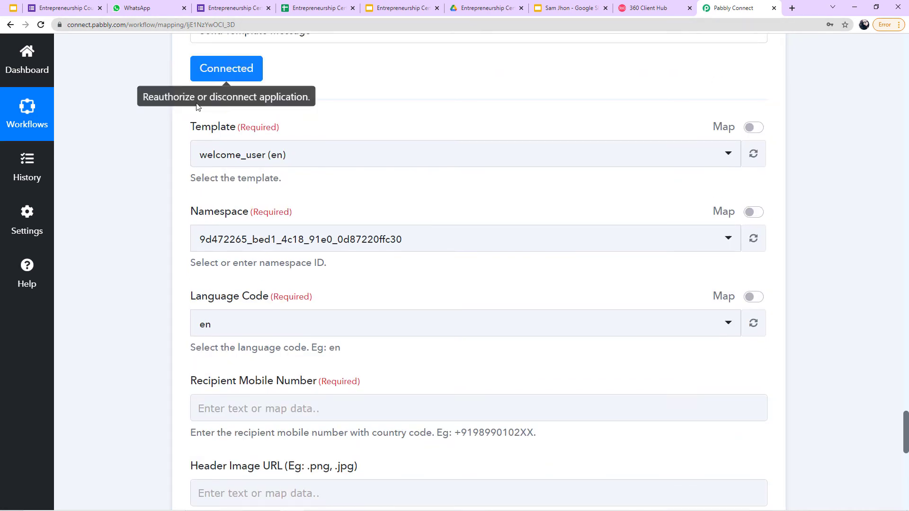
{"action": "left_click", "coordinate": [258, 155]}
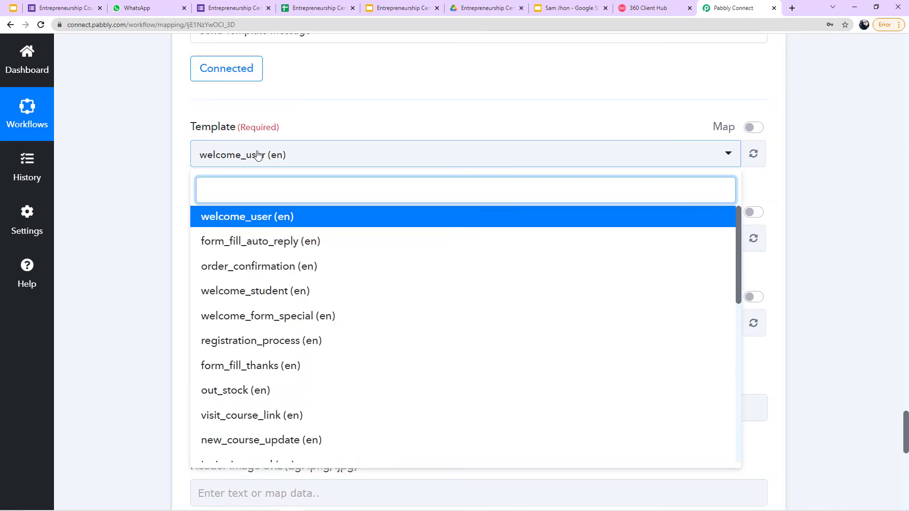
{"action": "scroll", "coordinate": [273, 222], "scroll_direction": "down", "scroll_amount": 5}
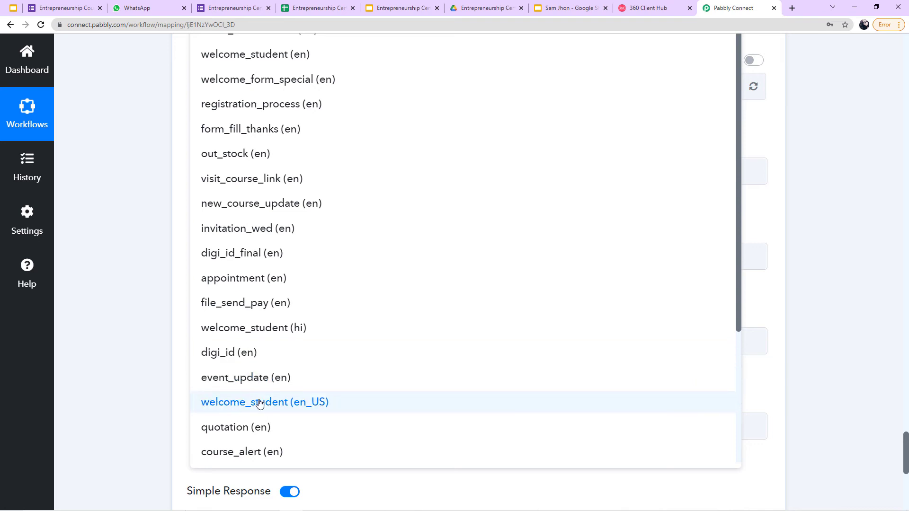
{"action": "scroll", "coordinate": [274, 319], "scroll_direction": "up", "scroll_amount": 6}
{"action": "left_click", "coordinate": [331, 183]}
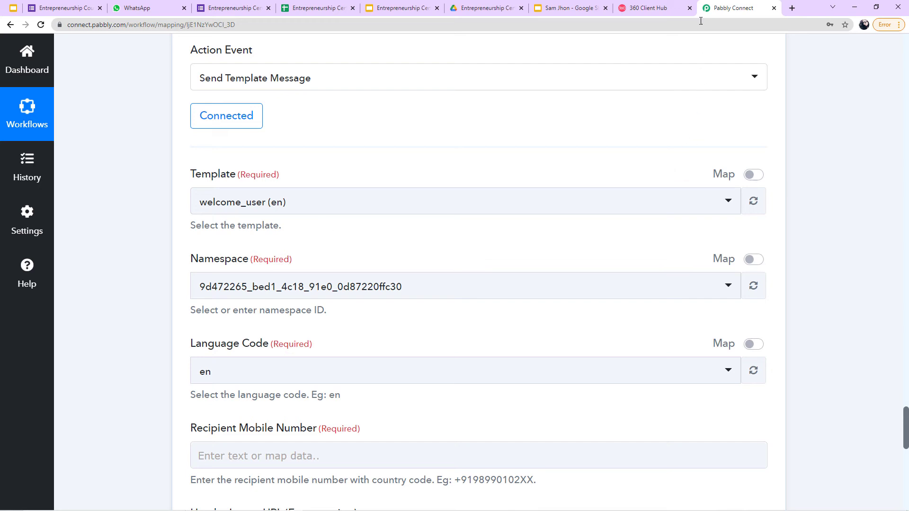
Step: Switch to the 360dialog Client Hub and look through the message templates of the WhatsApp account
{"action": "left_click", "coordinate": [659, 5]}
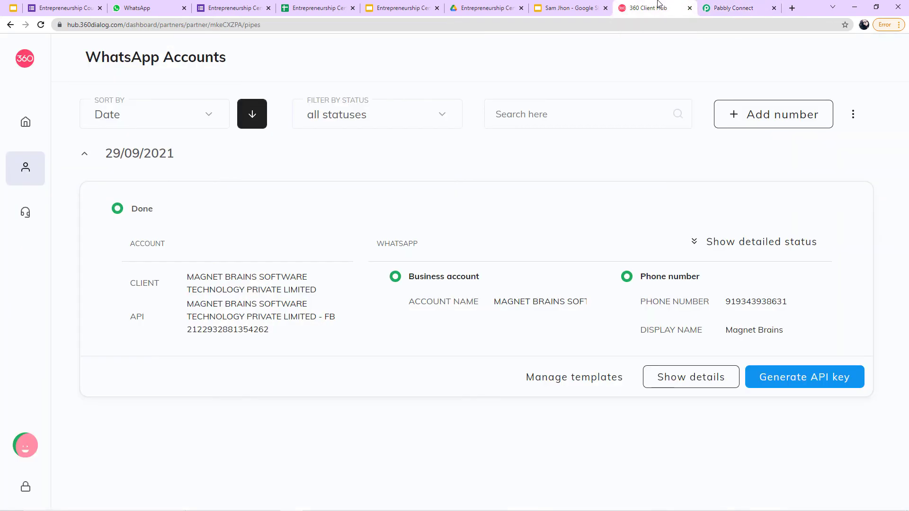
{"action": "left_click", "coordinate": [552, 379]}
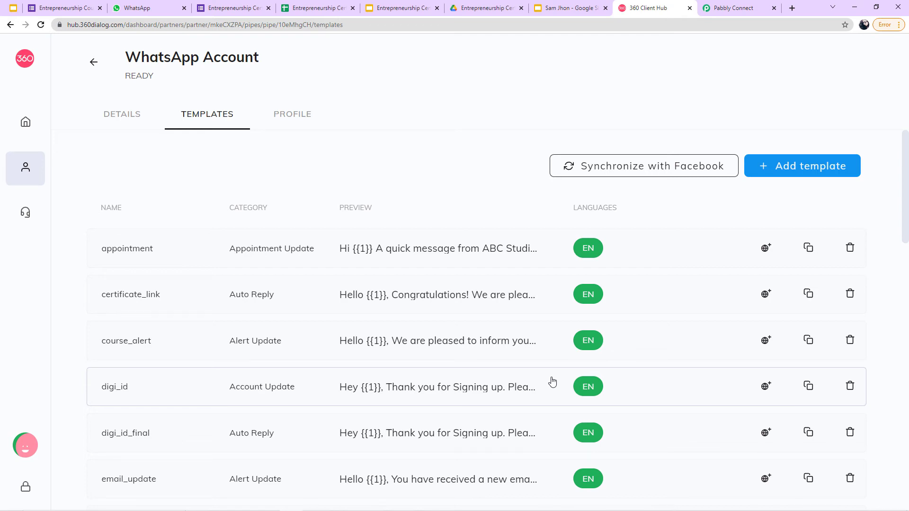
{"action": "scroll", "coordinate": [470, 274], "scroll_direction": "down", "scroll_amount": 3}
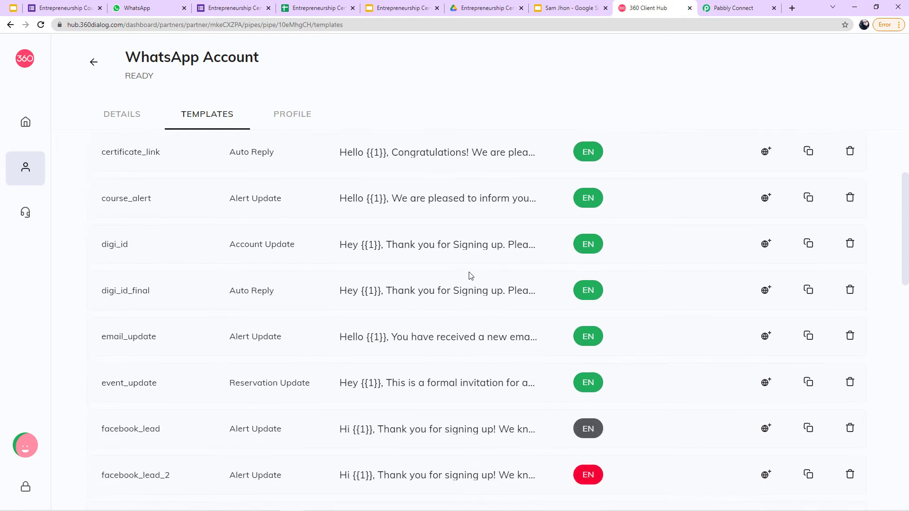
{"action": "scroll", "coordinate": [476, 299], "scroll_direction": "down", "scroll_amount": 2}
{"action": "scroll", "coordinate": [483, 321], "scroll_direction": "up", "scroll_amount": 4}
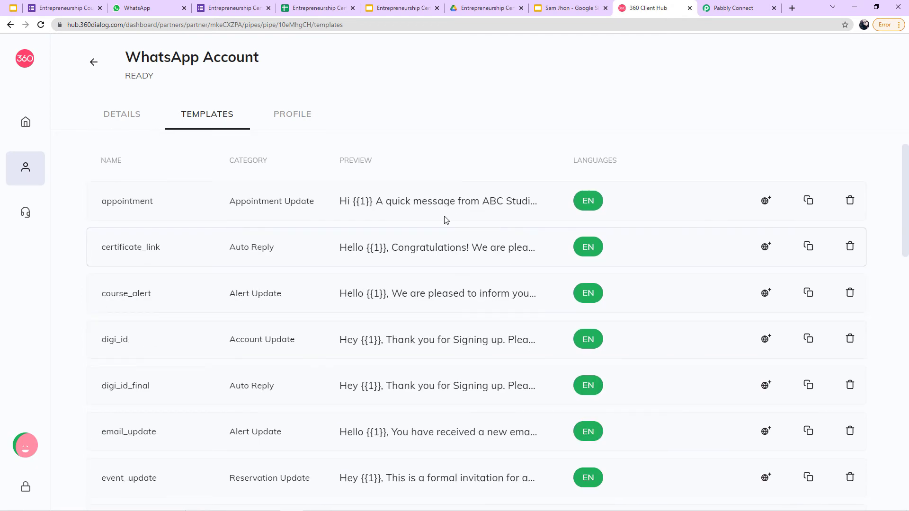
{"action": "left_click", "coordinate": [743, 7]}
{"action": "left_click", "coordinate": [647, 8]}
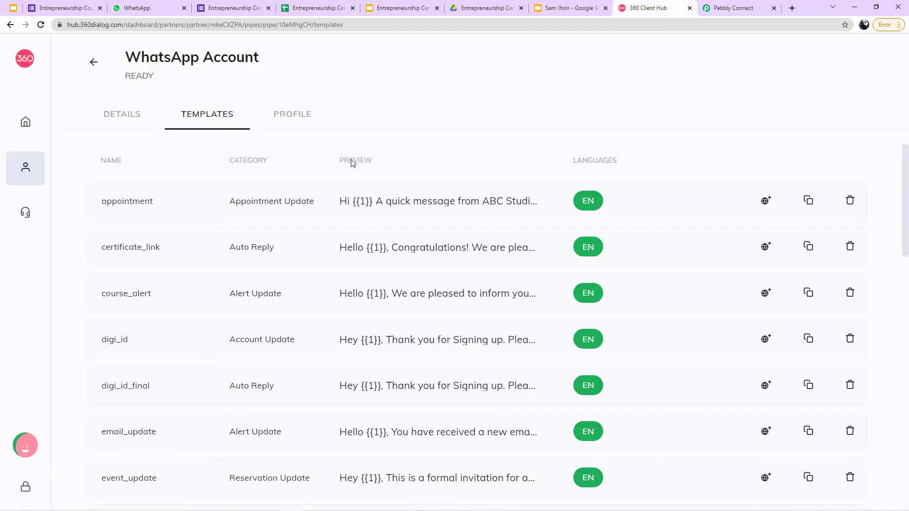
Step: Preview the certificate_link template and examine its document header, message text and body variables {{1}}, {{2}} and {{3}}
{"action": "left_click", "coordinate": [441, 249]}
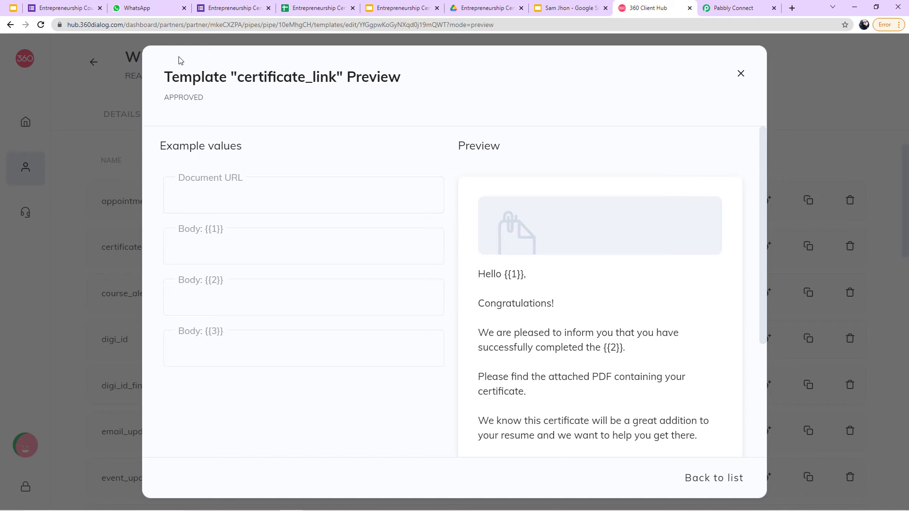
{"action": "scroll", "coordinate": [537, 270], "scroll_direction": "down", "scroll_amount": 2}
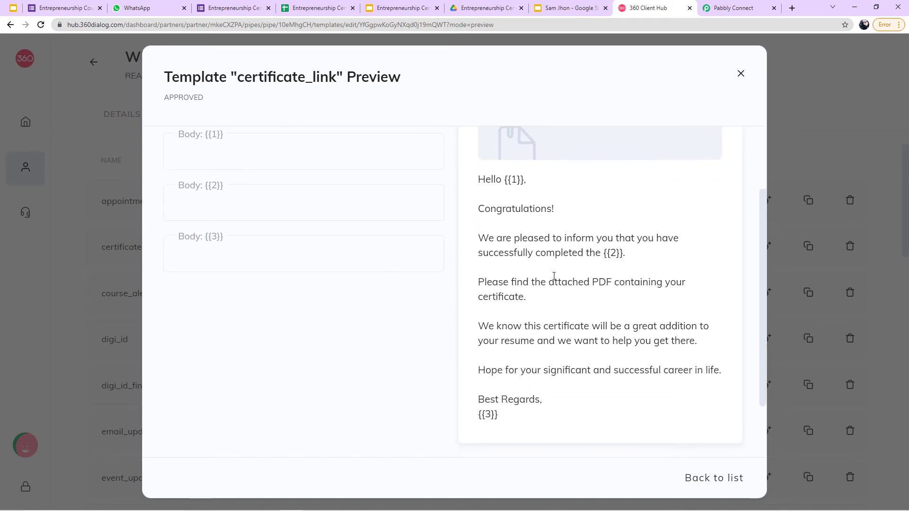
{"action": "left_click_drag", "start_coordinate": [504, 184], "coordinate": [545, 188]}
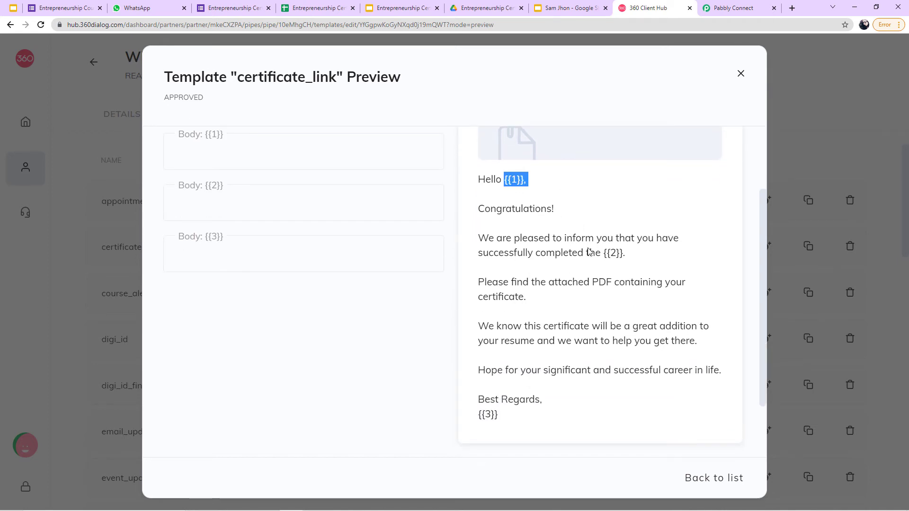
{"action": "left_click_drag", "start_coordinate": [589, 251], "coordinate": [601, 252]}
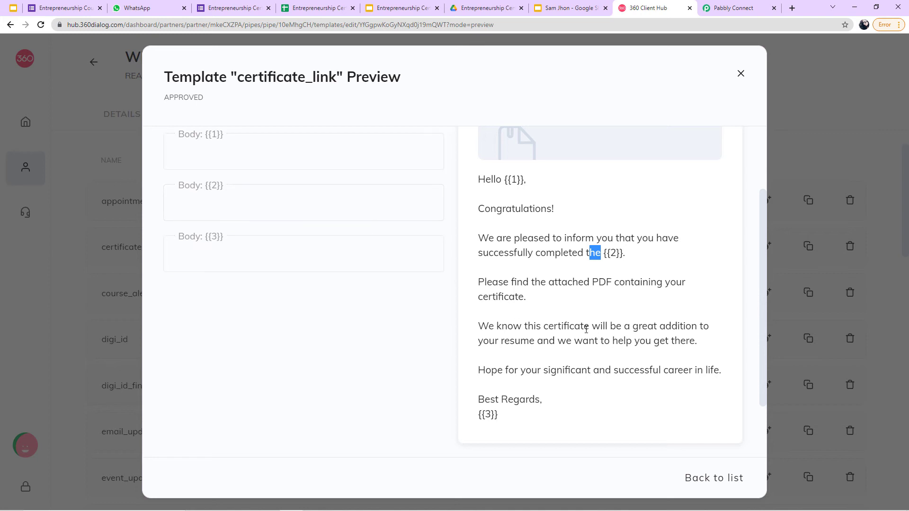
{"action": "scroll", "coordinate": [574, 284], "scroll_direction": "up", "scroll_amount": 2}
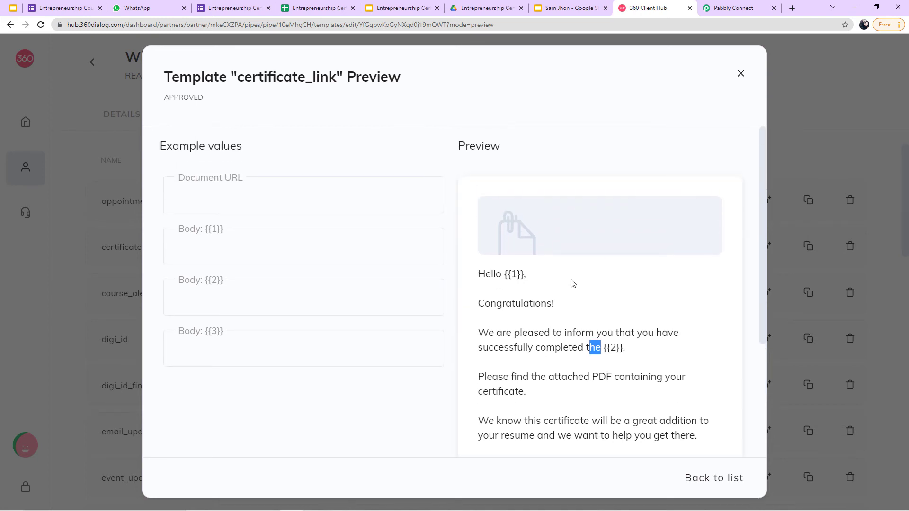
{"action": "left_click_drag", "start_coordinate": [504, 273], "coordinate": [532, 271]}
{"action": "scroll", "coordinate": [533, 284], "scroll_direction": "down", "scroll_amount": 3}
{"action": "scroll", "coordinate": [552, 295], "scroll_direction": "up", "scroll_amount": 2}
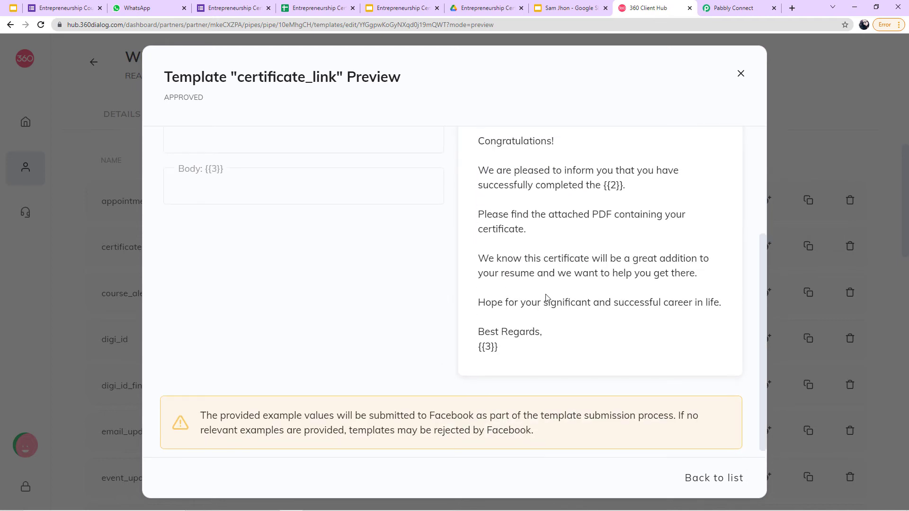
{"action": "left_click", "coordinate": [741, 75]}
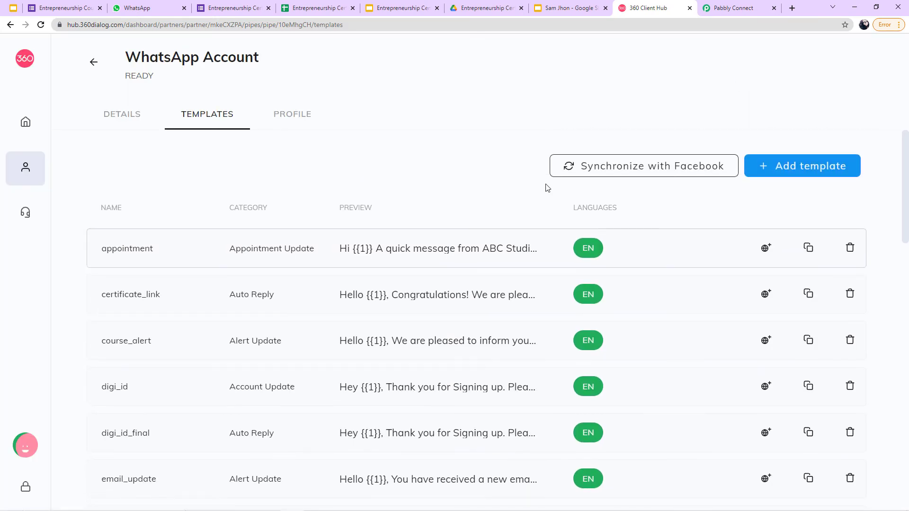
Step: View the fields required for a new template, close the form without saving, and check the certificate_link template's approval status
{"action": "left_click", "coordinate": [777, 177]}
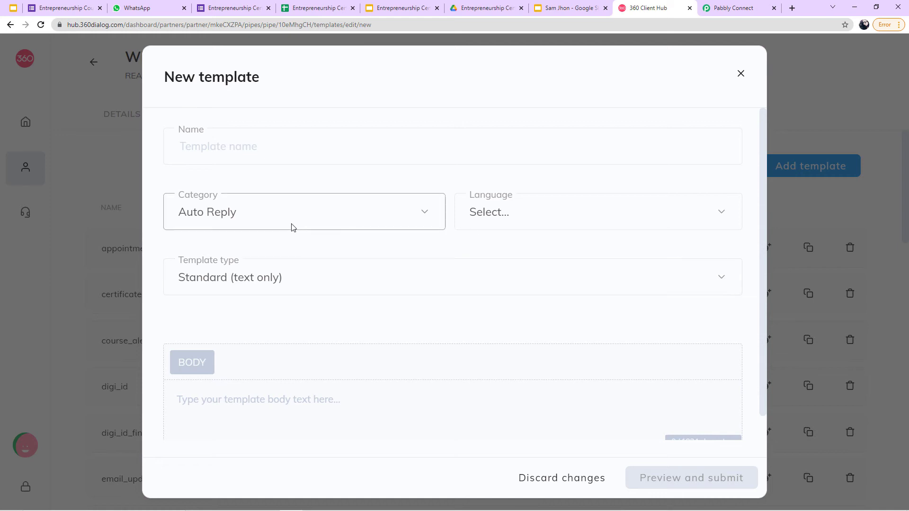
{"action": "scroll", "coordinate": [284, 228], "scroll_direction": "down", "scroll_amount": 1}
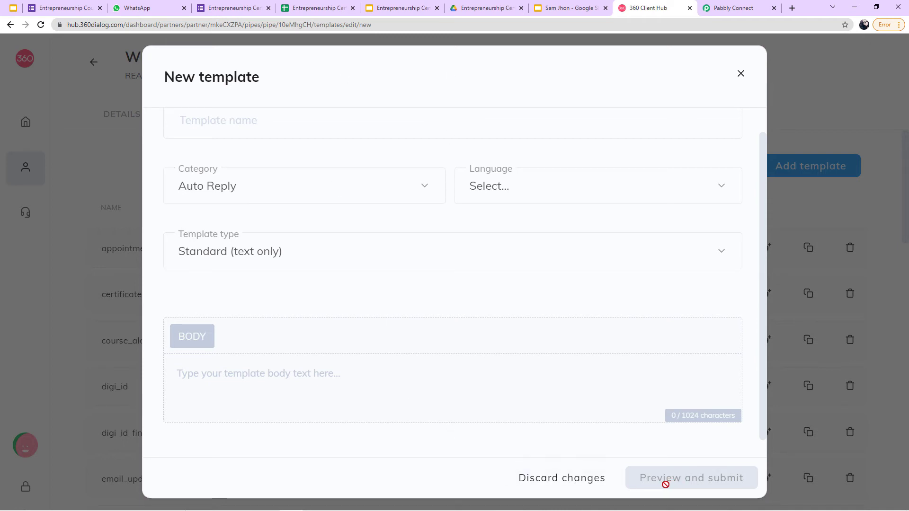
{"action": "left_click", "coordinate": [740, 76]}
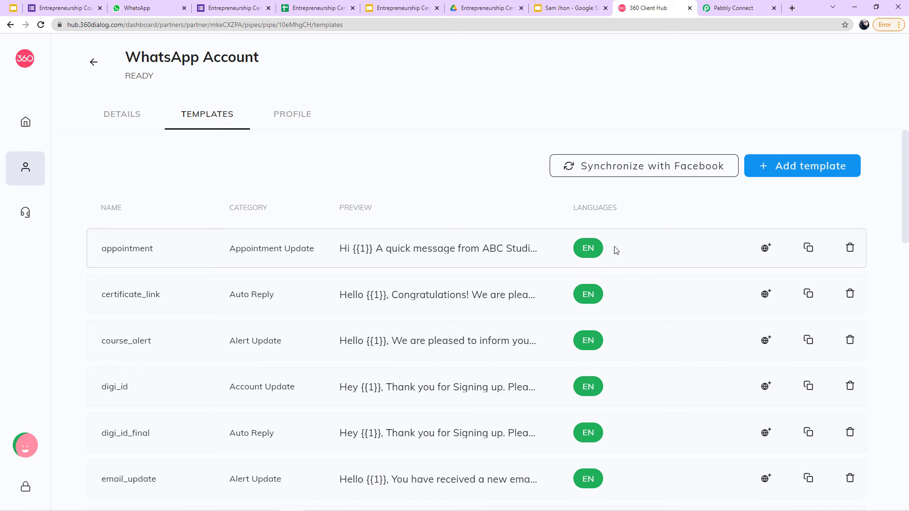
{"action": "scroll", "coordinate": [615, 250], "scroll_direction": "down", "scroll_amount": 2}
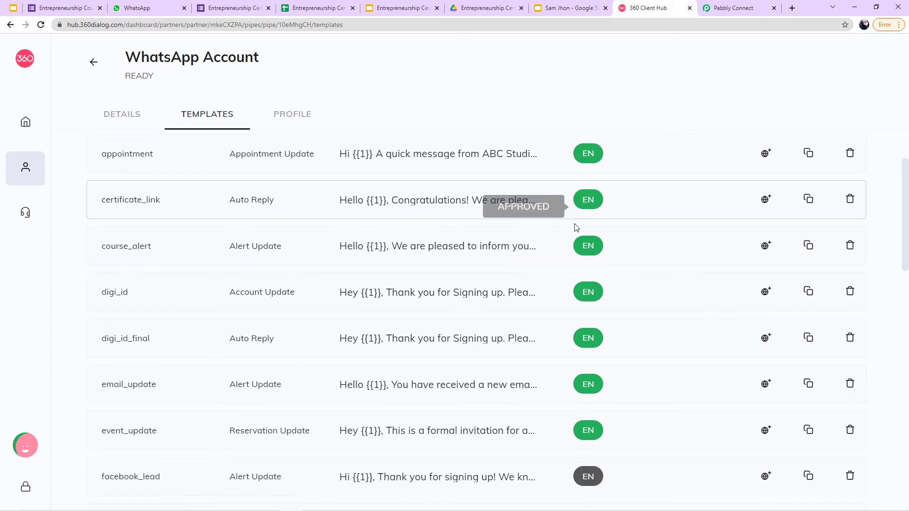
{"action": "scroll", "coordinate": [568, 284], "scroll_direction": "up", "scroll_amount": 1}
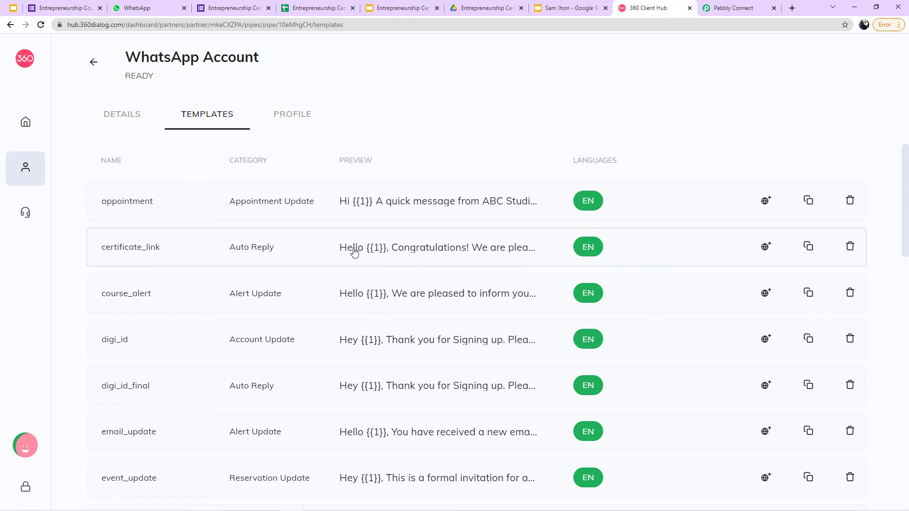
Step: Return to Pabbly Connect and choose certificate_link (en) as the template for the WhatsApp action
{"action": "left_click", "coordinate": [752, 10]}
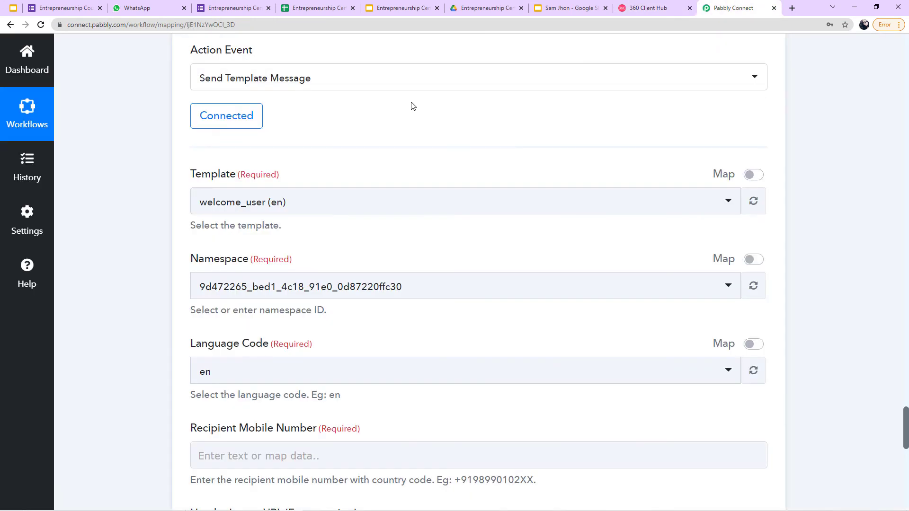
{"action": "left_click", "coordinate": [233, 203]}
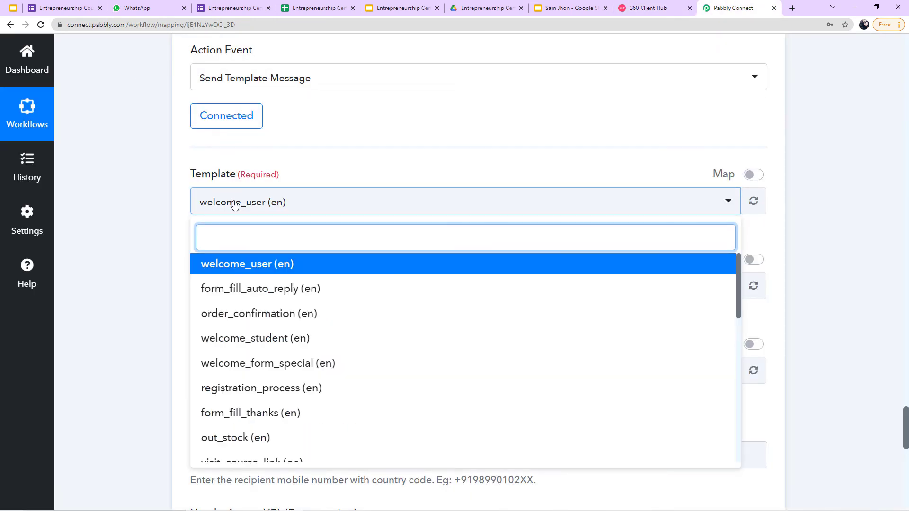
{"action": "left_click", "coordinate": [235, 203]}
{"action": "left_click", "coordinate": [234, 204]}
{"action": "type", "text": "cer"}
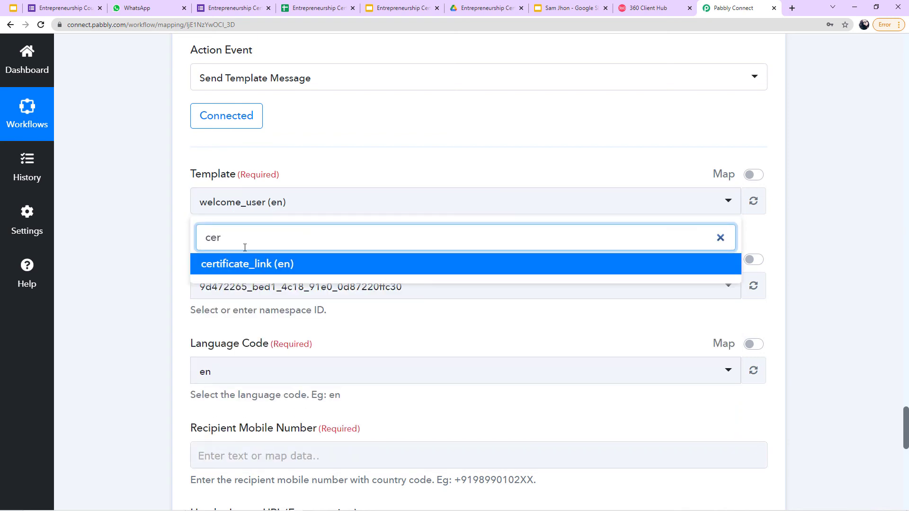
{"action": "left_click", "coordinate": [247, 264]}
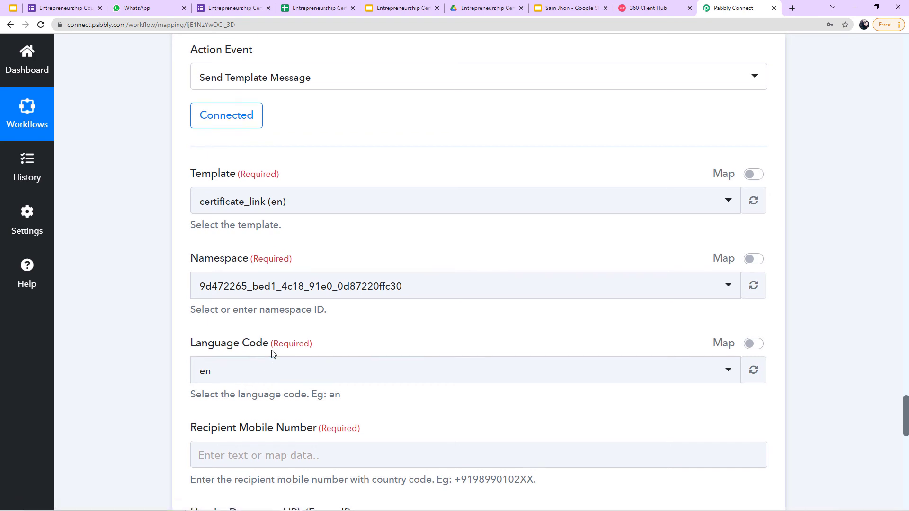
Step: Map the Recipient Mobile Number to the Phone Number from the Google Forms response
{"action": "scroll", "coordinate": [272, 354], "scroll_direction": "down", "scroll_amount": 8}
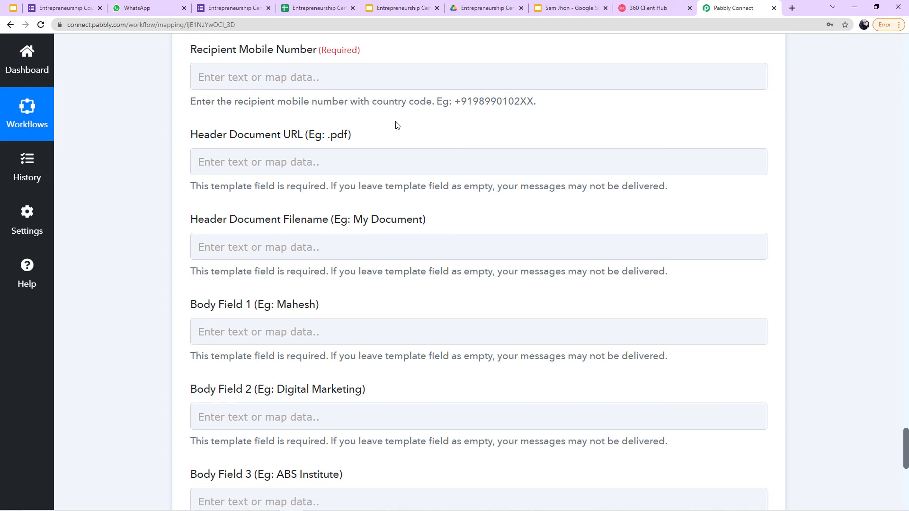
{"action": "left_click_drag", "start_coordinate": [455, 102], "coordinate": [502, 102]}
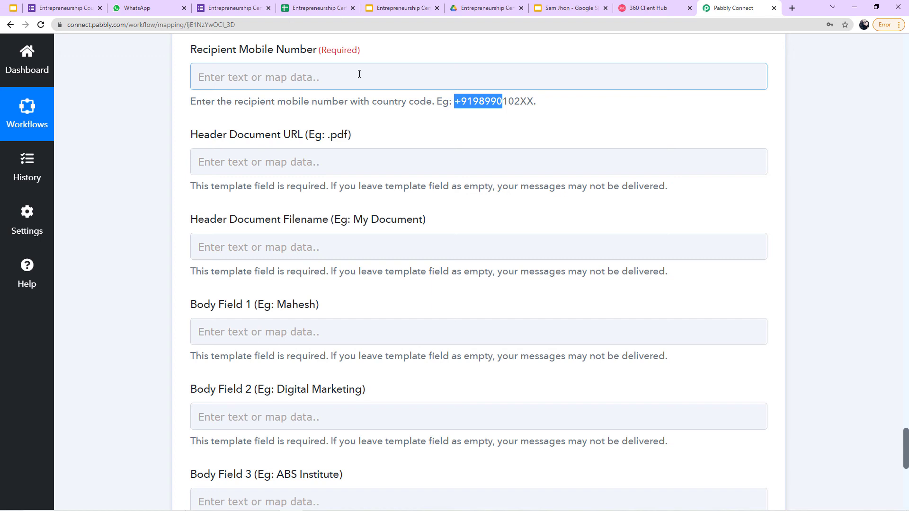
{"action": "left_click", "coordinate": [360, 74]}
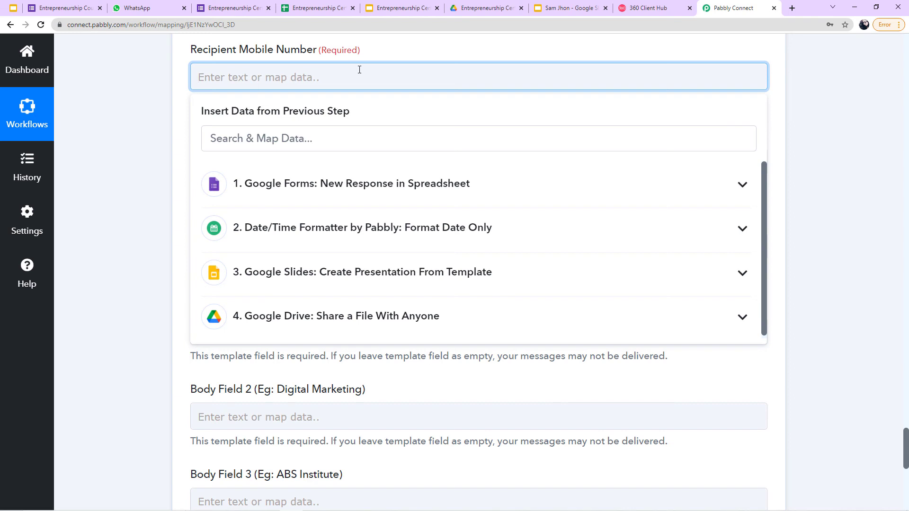
{"action": "scroll", "coordinate": [318, 163], "scroll_direction": "down", "scroll_amount": 1}
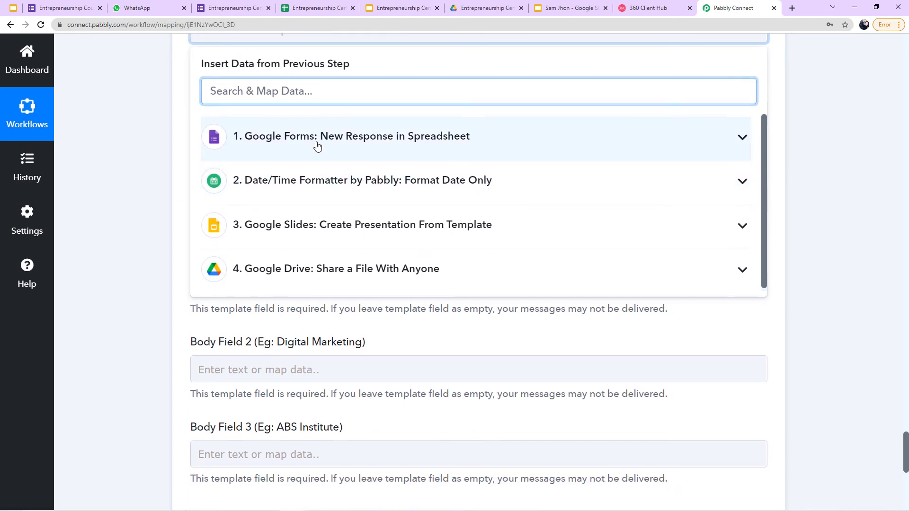
{"action": "left_click", "coordinate": [314, 145]}
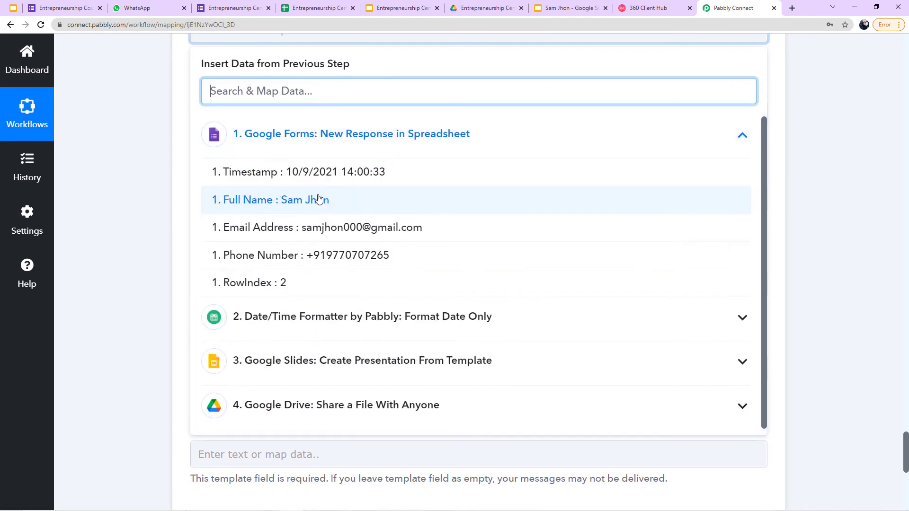
{"action": "left_click", "coordinate": [279, 263]}
{"action": "left_click", "coordinate": [109, 130]}
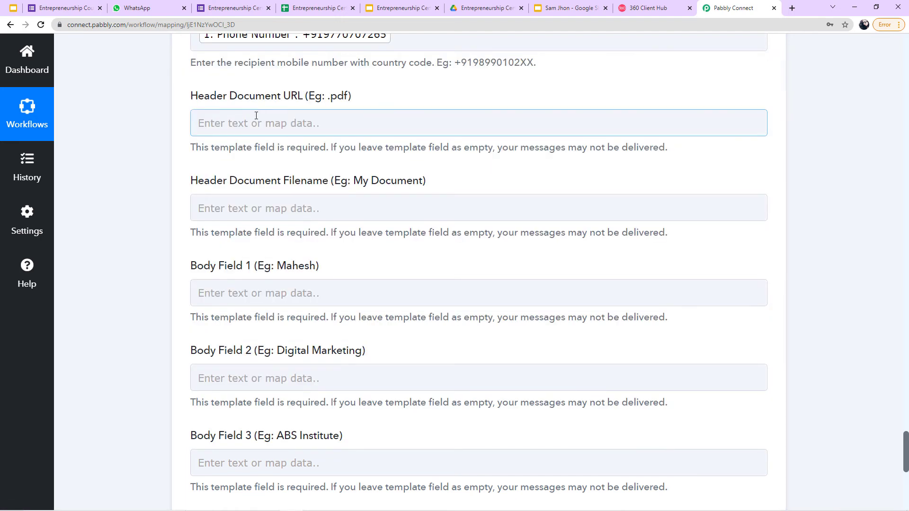
Step: Map the Header Document URL to Res2 ExportLinks Application/pdf from the Google Drive step
{"action": "scroll", "coordinate": [266, 119], "scroll_direction": "up", "scroll_amount": 1}
{"action": "scroll", "coordinate": [301, 94], "scroll_direction": "down", "scroll_amount": 1}
{"action": "left_click", "coordinate": [253, 118]}
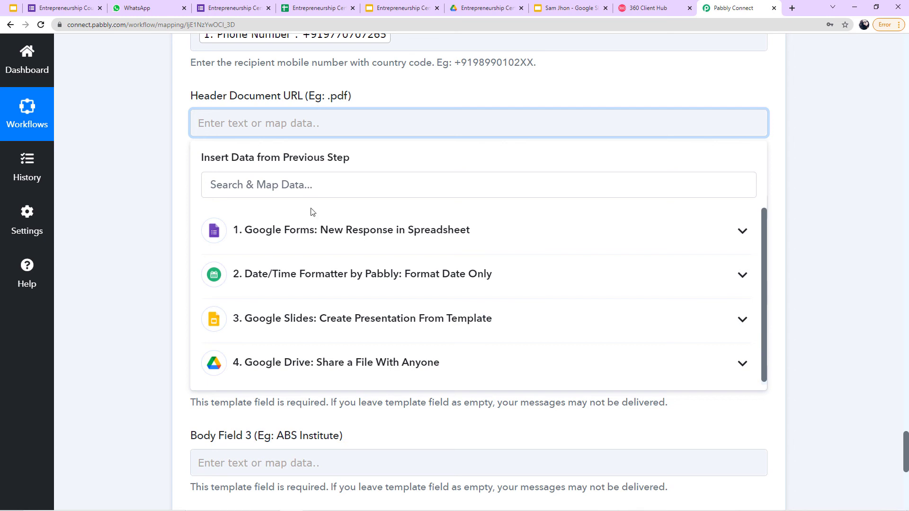
{"action": "left_click", "coordinate": [265, 376]}
{"action": "scroll", "coordinate": [281, 367], "scroll_direction": "down", "scroll_amount": 2}
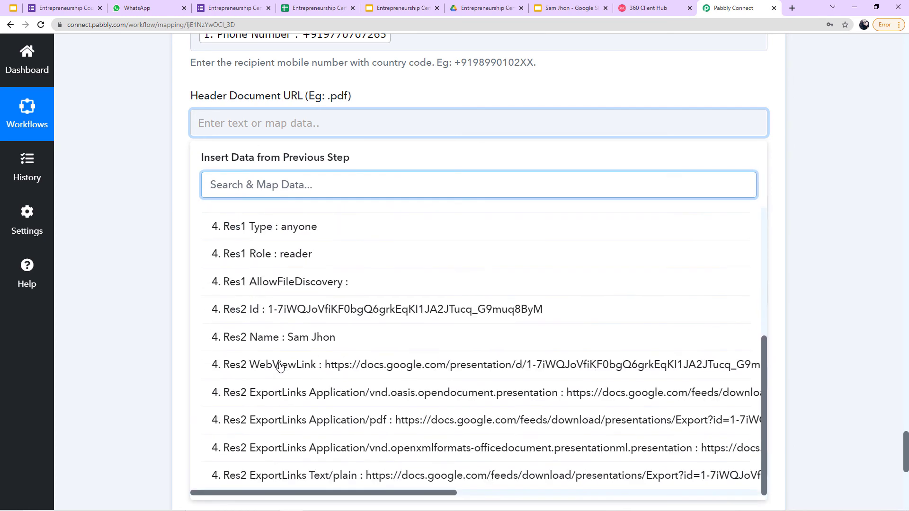
{"action": "left_click", "coordinate": [332, 421]}
{"action": "double_click", "coordinate": [145, 301]}
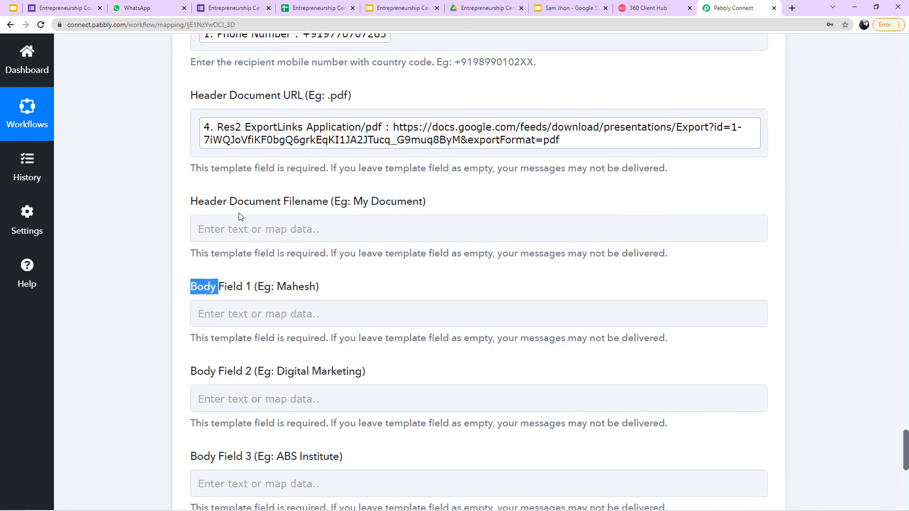
Step: Set the Header Document Filename to "Entrepreneurship Certificate"
{"action": "scroll", "coordinate": [238, 216], "scroll_direction": "down", "scroll_amount": 2}
{"action": "left_click", "coordinate": [238, 135]}
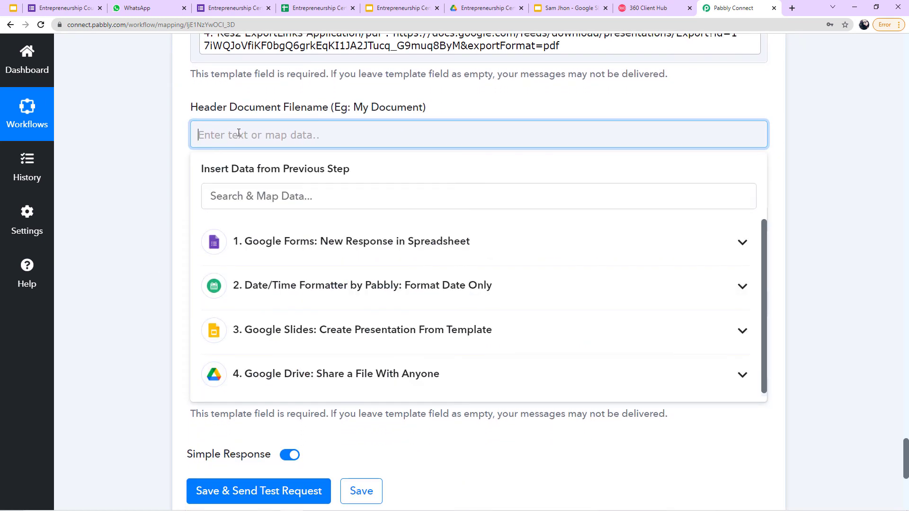
{"action": "scroll", "coordinate": [233, 129], "scroll_direction": "down", "scroll_amount": 1}
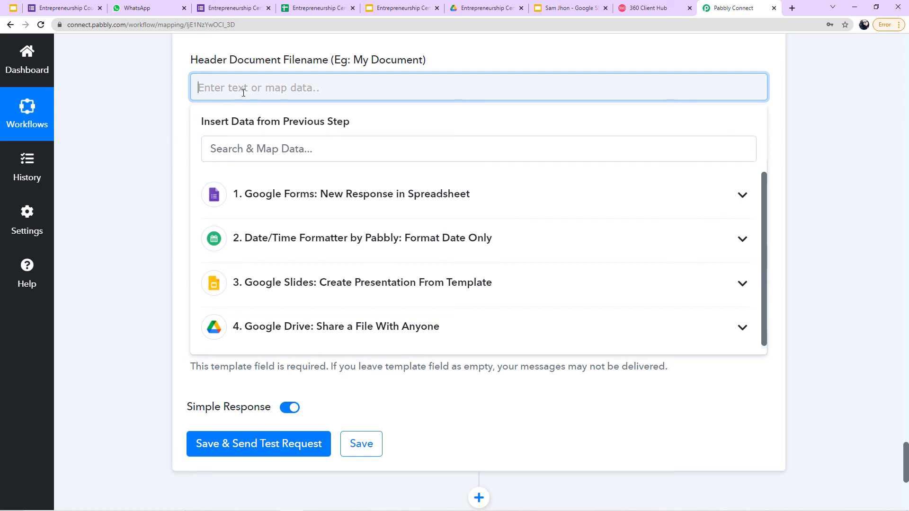
{"action": "left_click", "coordinate": [321, 77]}
{"action": "type", "text": "Entrepreneurship Certificate"}
Step: Map Body Field 1 to the Full Name from the Google Forms response
{"action": "scroll", "coordinate": [229, 162], "scroll_direction": "down", "scroll_amount": 1}
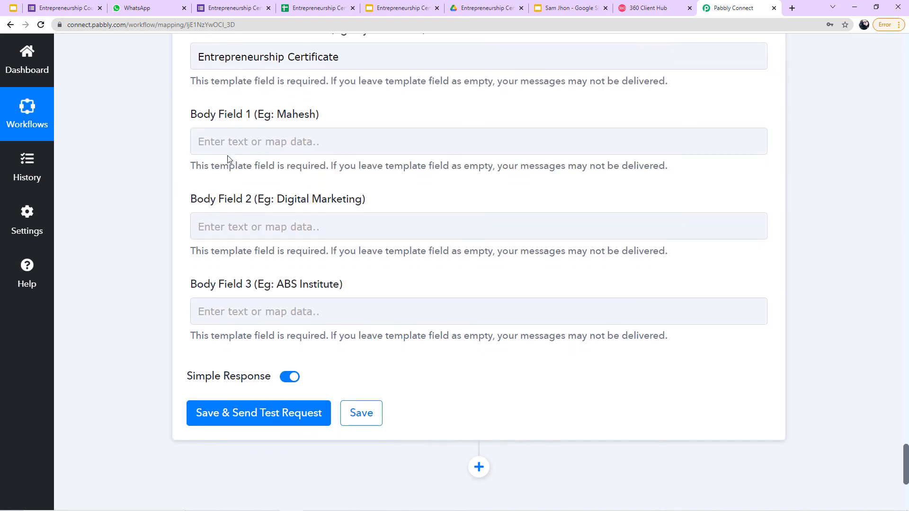
{"action": "left_click", "coordinate": [243, 135]}
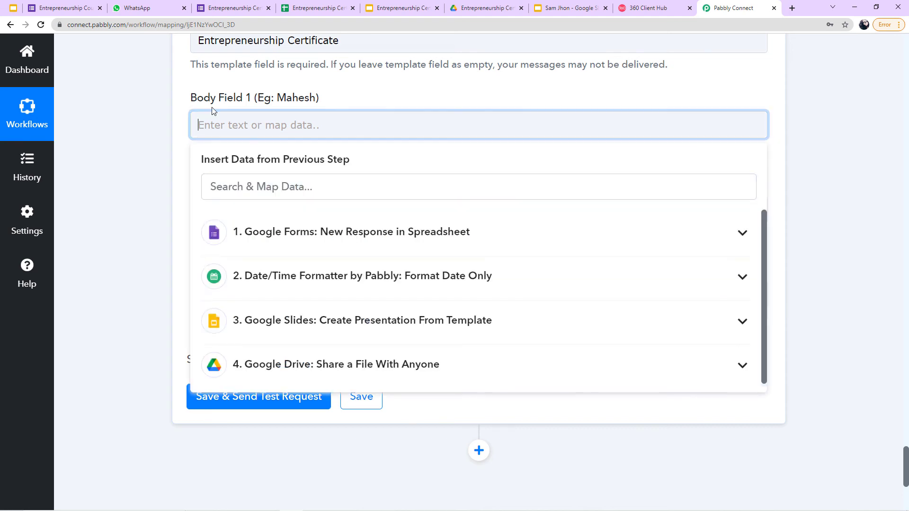
{"action": "left_click", "coordinate": [296, 237]}
{"action": "left_click", "coordinate": [281, 298]}
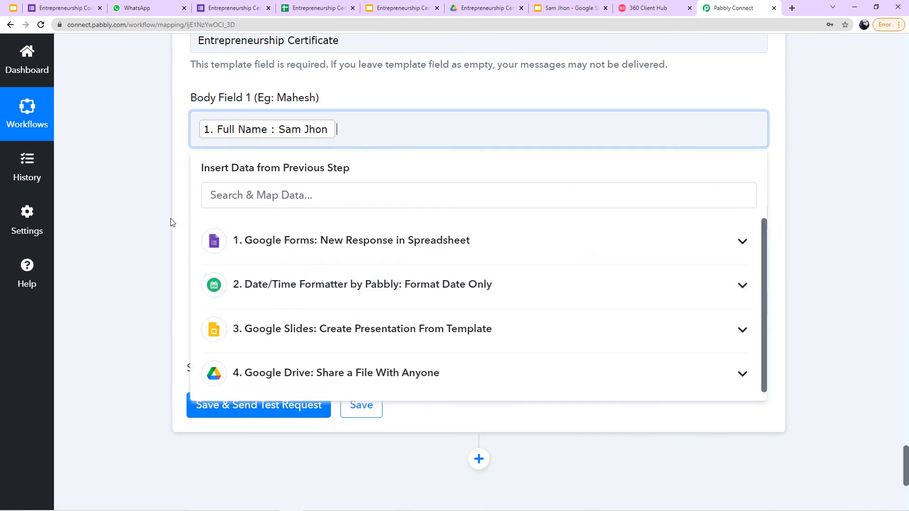
{"action": "left_click", "coordinate": [164, 215]}
Step: Set Body Field 2 to "Entrepreneurship Course"
{"action": "scroll", "coordinate": [223, 180], "scroll_direction": "down", "scroll_amount": 2}
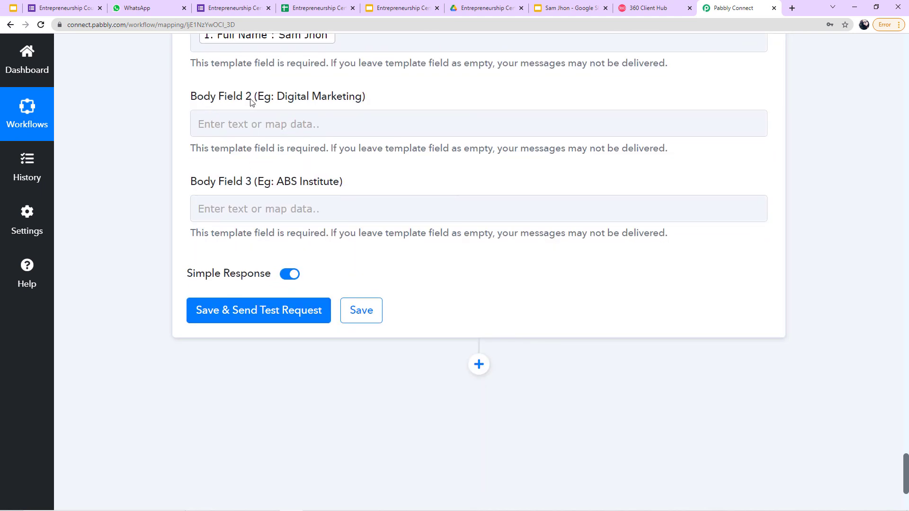
{"action": "left_click", "coordinate": [278, 123]}
{"action": "left_click", "coordinate": [351, 119]}
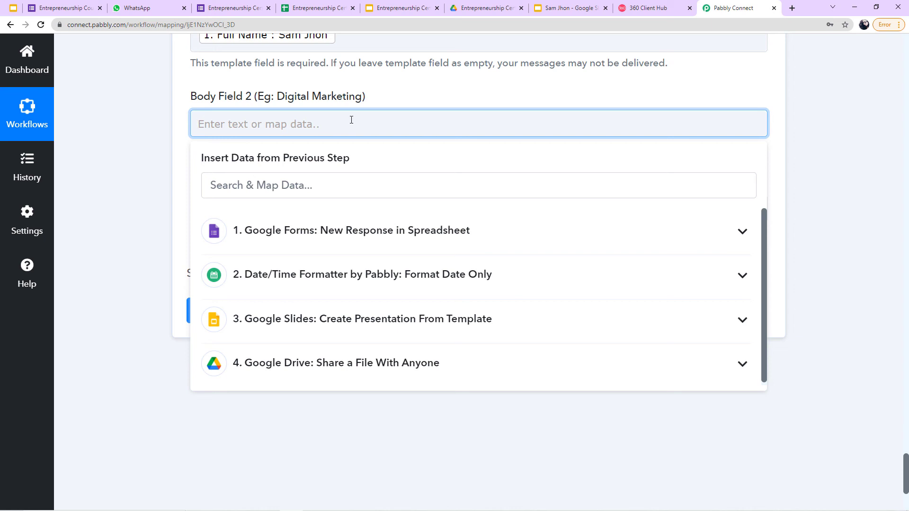
{"action": "type", "text": "Entrepreneurship Course"}
{"action": "left_click", "coordinate": [186, 170]}
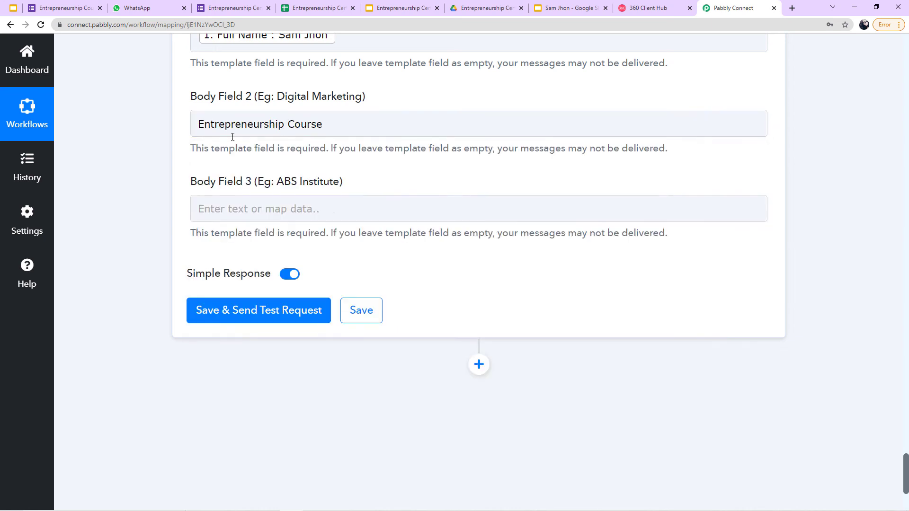
Step: Set Body Field 3 to "AI Institute"
{"action": "scroll", "coordinate": [221, 142], "scroll_direction": "down", "scroll_amount": 1}
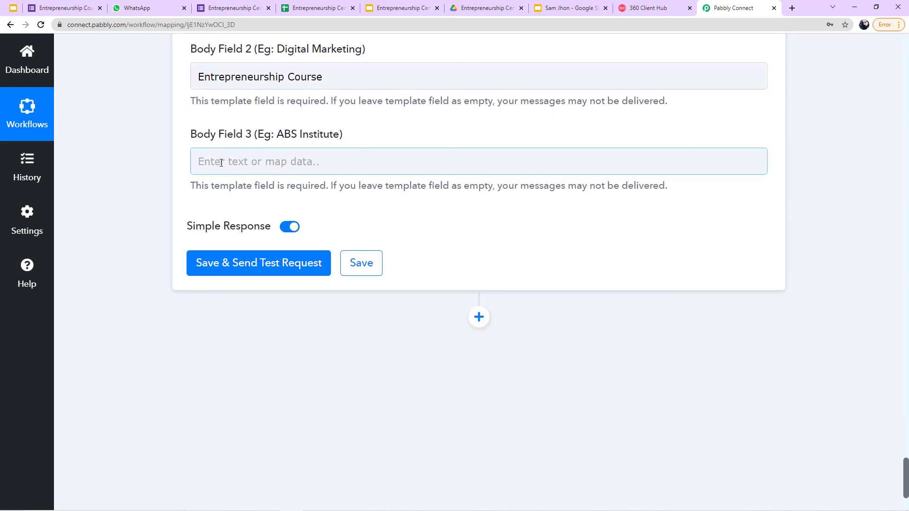
{"action": "left_click", "coordinate": [223, 164]}
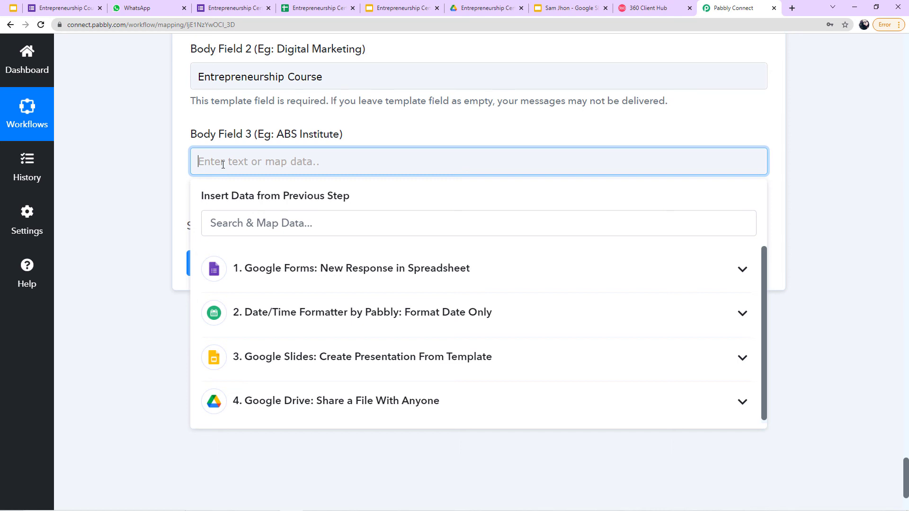
{"action": "type", "text": "Ai"}
{"action": "scroll", "coordinate": [223, 164], "scroll_direction": "up", "scroll_amount": 5}
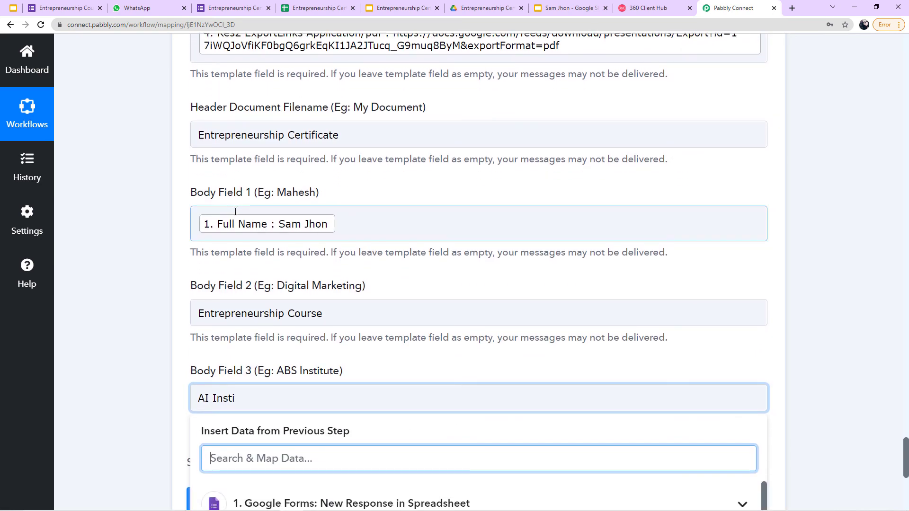
{"action": "scroll", "coordinate": [231, 235], "scroll_direction": "down", "scroll_amount": 2}
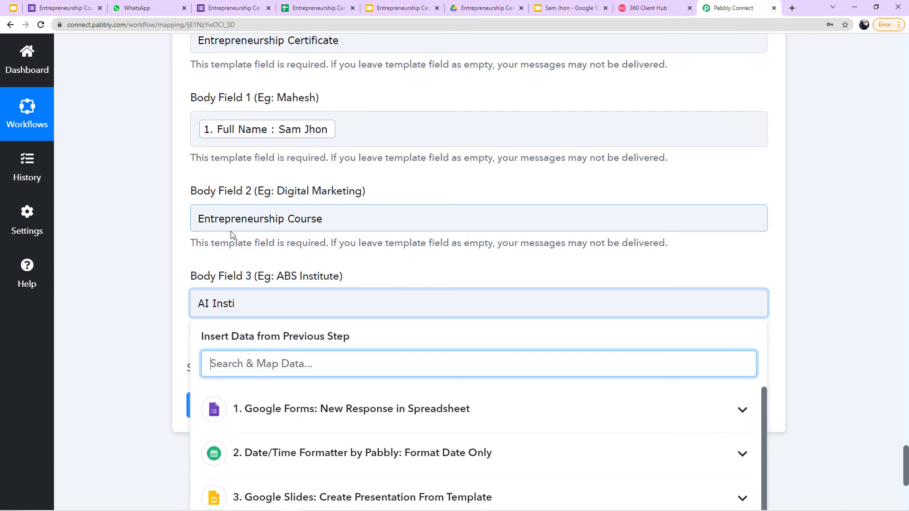
{"action": "scroll", "coordinate": [232, 235], "scroll_direction": "down", "scroll_amount": 1}
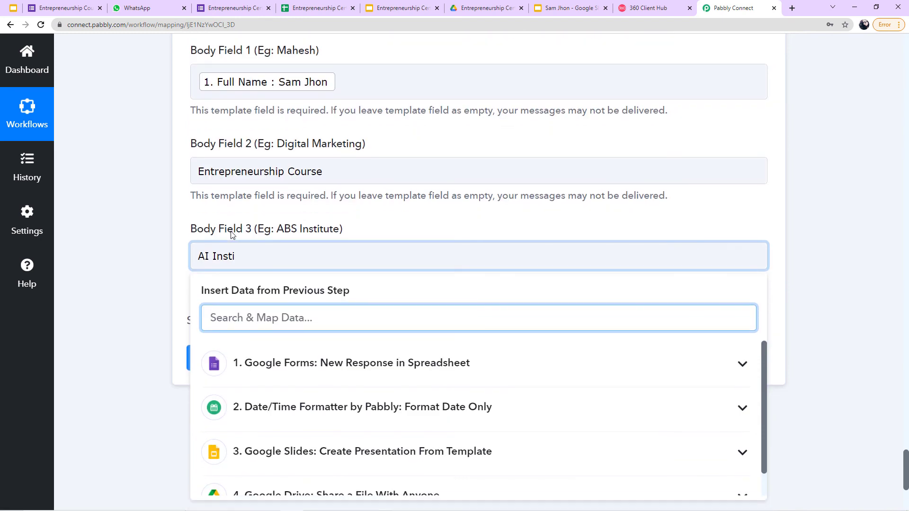
{"action": "left_click", "coordinate": [261, 255]}
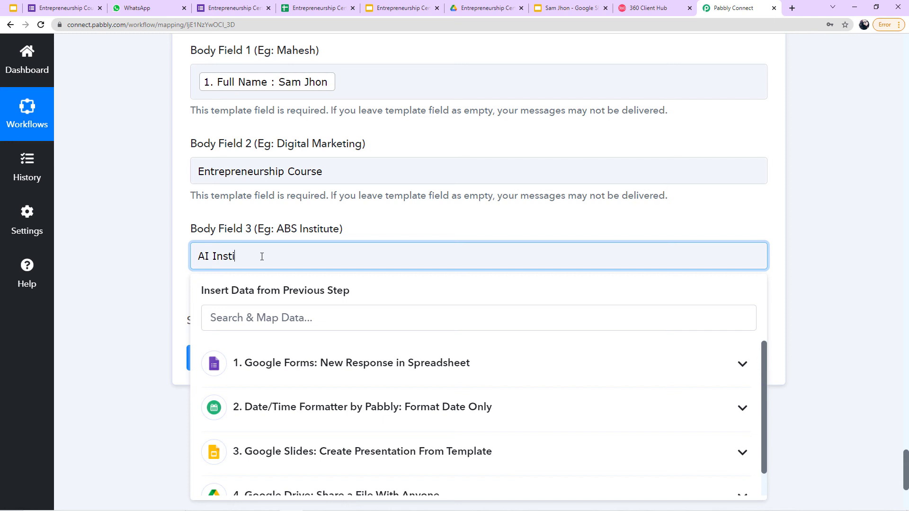
{"action": "left_click", "coordinate": [114, 263]}
Step: Review the mapped WhatsApp template fields, then save the action and send a test request
{"action": "scroll", "coordinate": [90, 252], "scroll_direction": "up", "scroll_amount": 8}
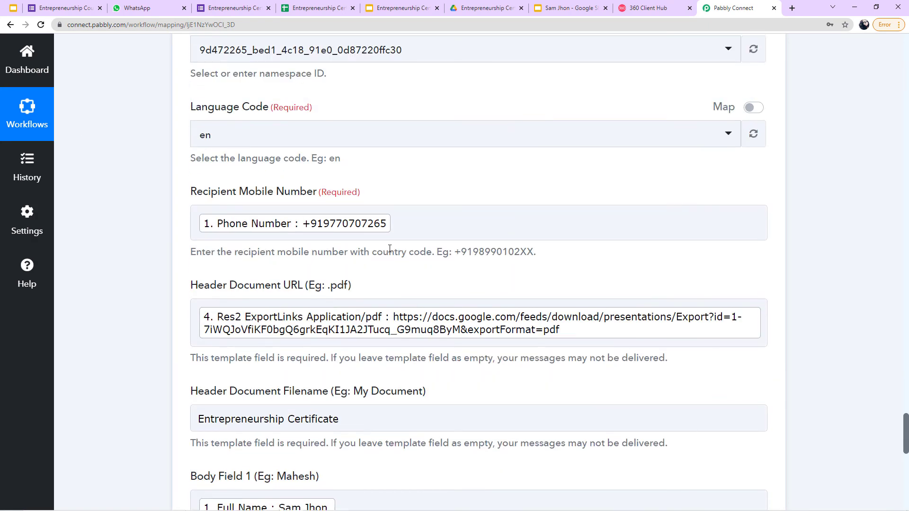
{"action": "scroll", "coordinate": [371, 248], "scroll_direction": "down", "scroll_amount": 6}
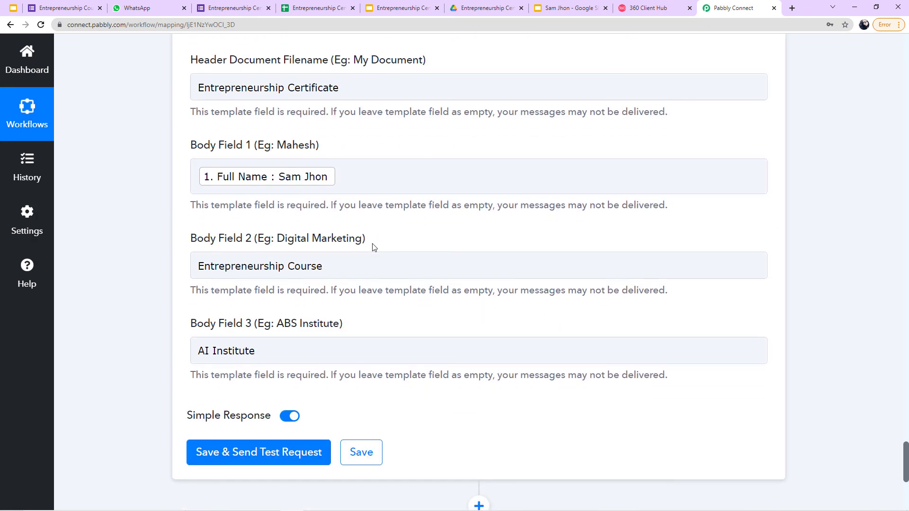
{"action": "scroll", "coordinate": [314, 359], "scroll_direction": "down", "scroll_amount": 1}
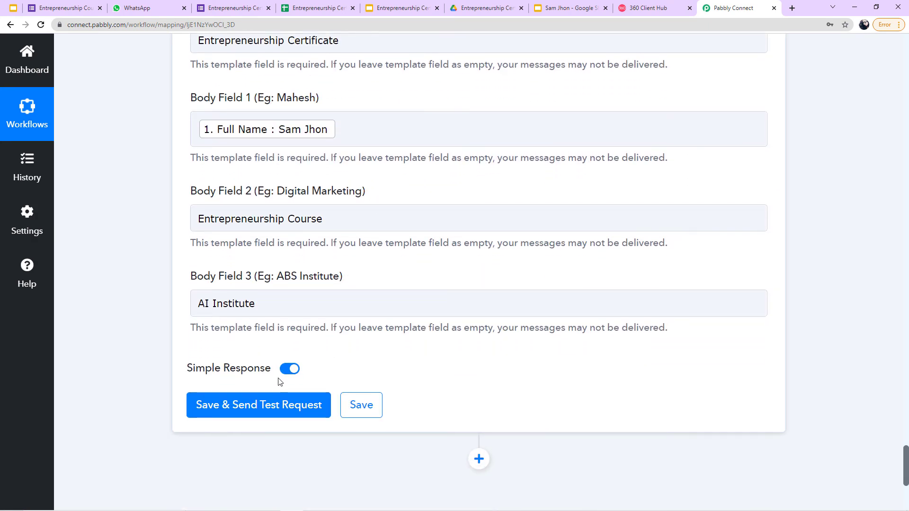
{"action": "scroll", "coordinate": [280, 381], "scroll_direction": "down", "scroll_amount": 1}
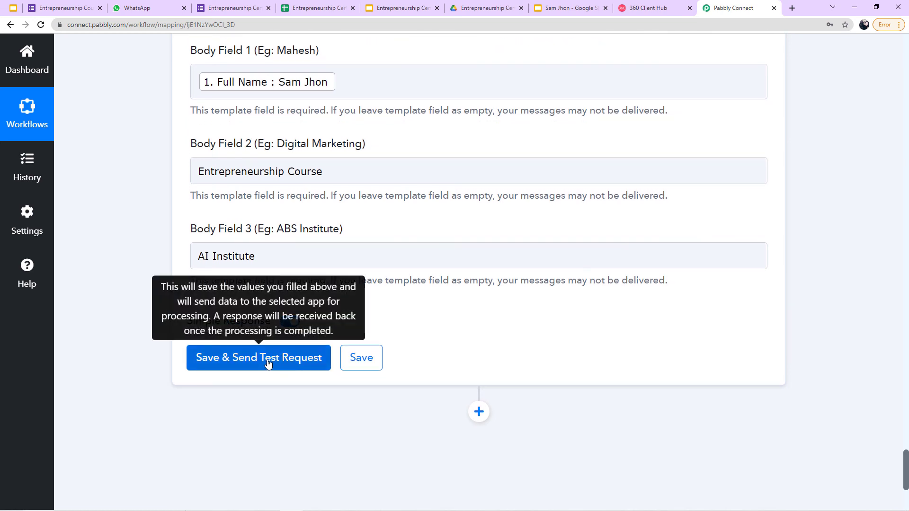
{"action": "left_click", "coordinate": [268, 364]}
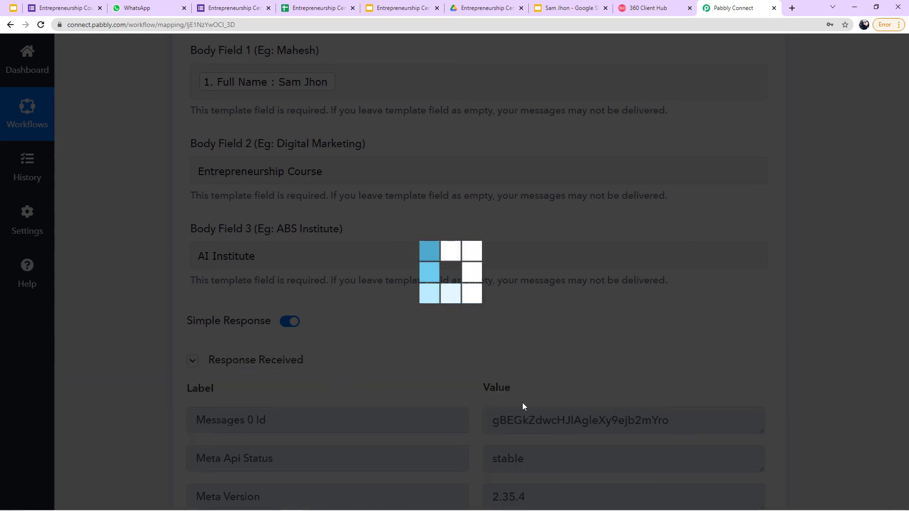
Step: Switch to WhatsApp, open the new template message, and download and view its attached Entrepreneurship Certificate PDF
{"action": "scroll", "coordinate": [266, 193], "scroll_direction": "up", "scroll_amount": 3}
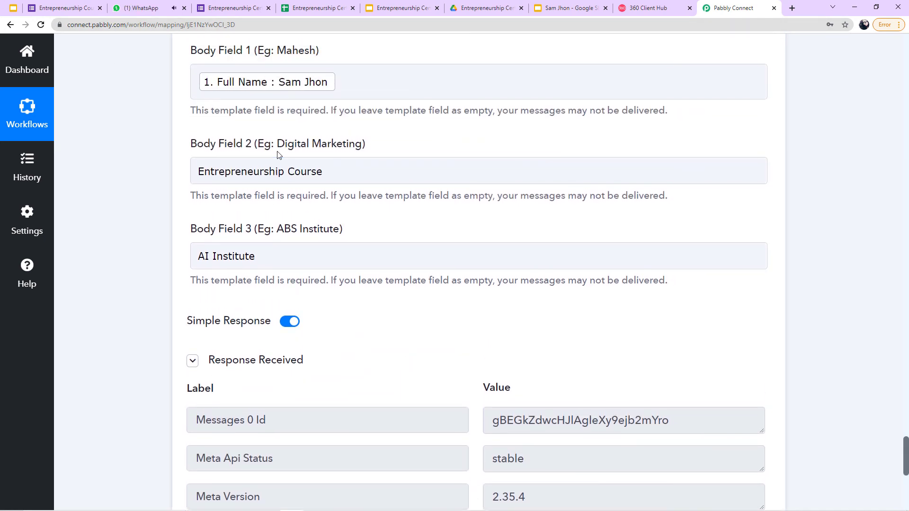
{"action": "left_click", "coordinate": [151, 7]}
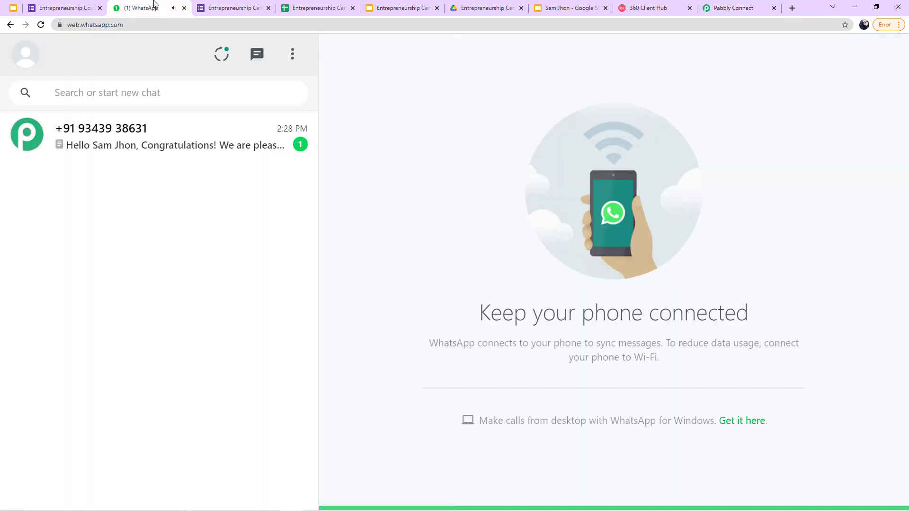
{"action": "left_click", "coordinate": [125, 151]}
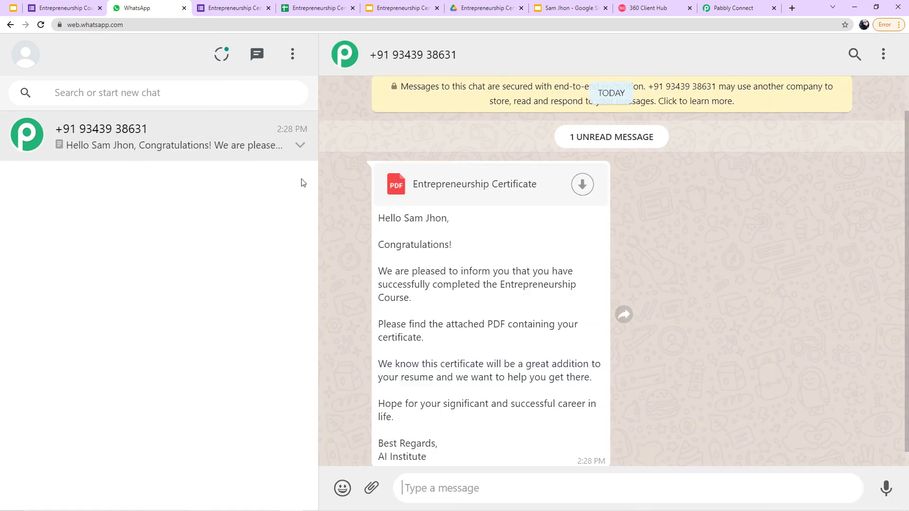
{"action": "left_click", "coordinate": [585, 193]}
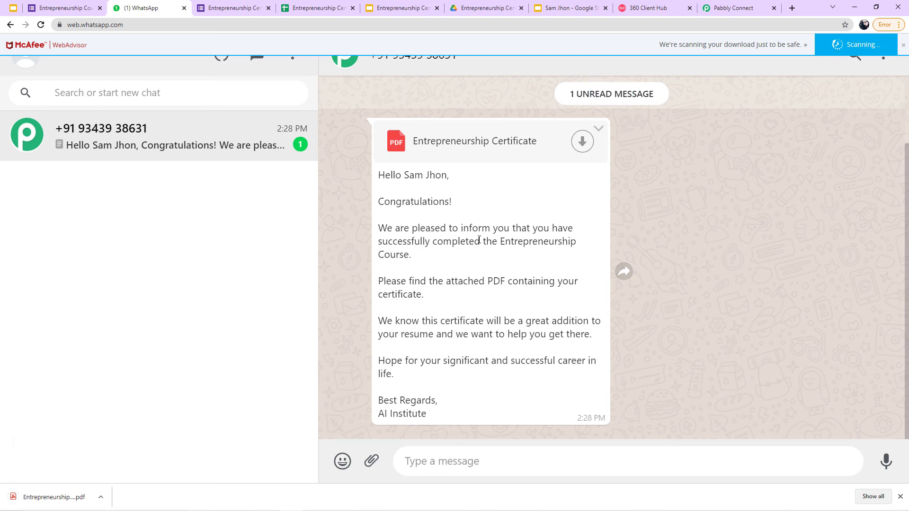
{"action": "left_click", "coordinate": [14, 501]}
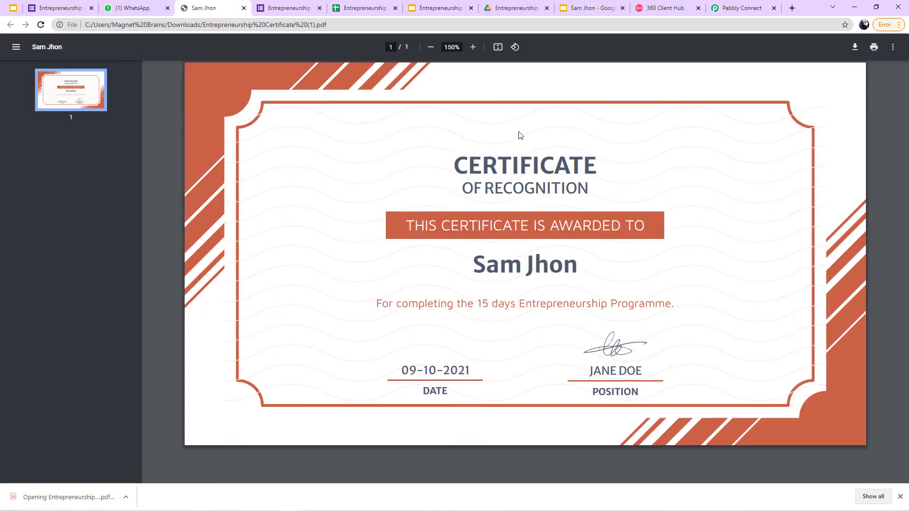
Step: Return to the Pabbly Connect workflow and close the certificate PDF
{"action": "left_click", "coordinate": [743, 7]}
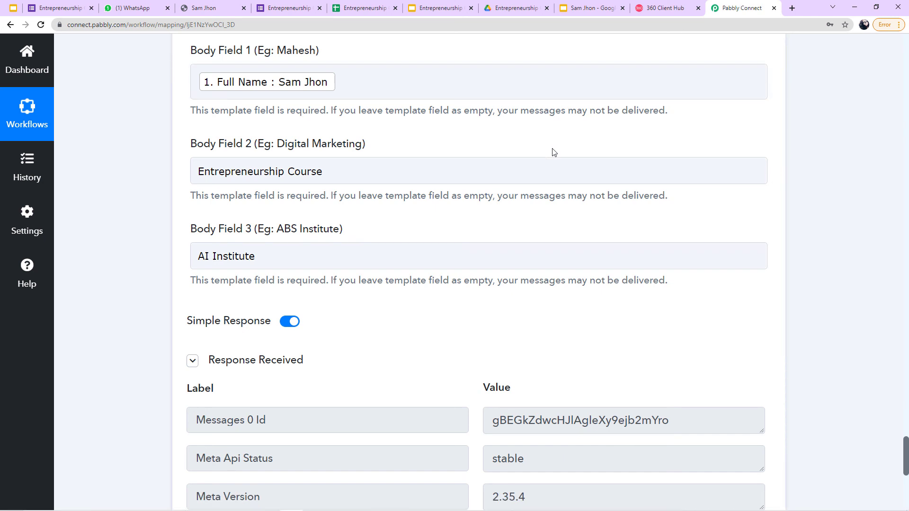
{"action": "scroll", "coordinate": [554, 152], "scroll_direction": "up", "scroll_amount": 1}
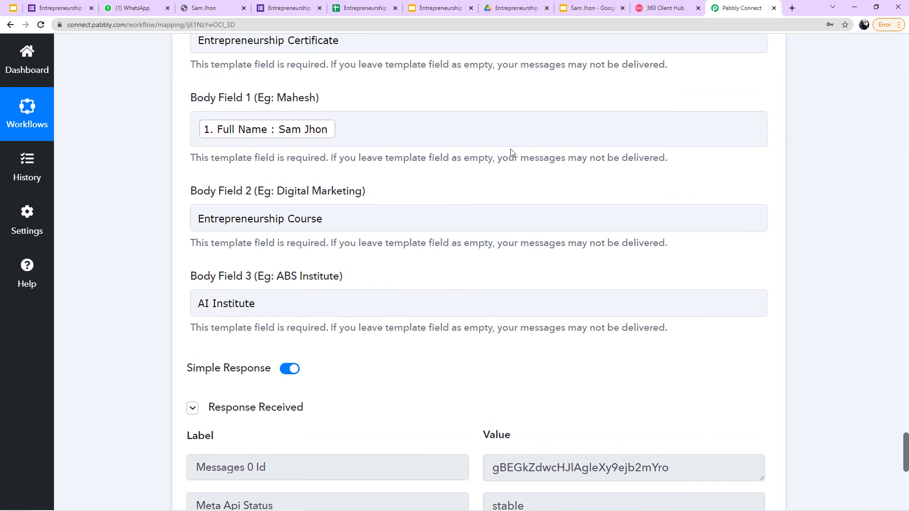
{"action": "left_click", "coordinate": [243, 8]}
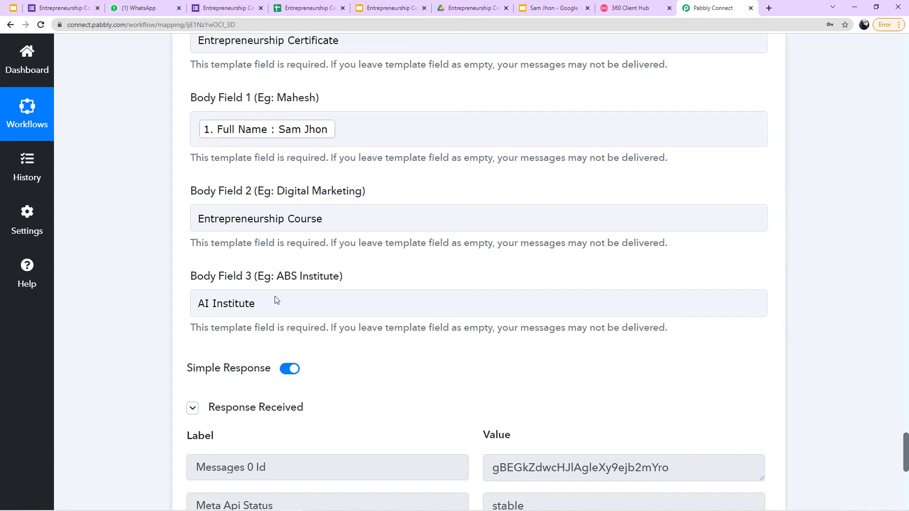
{"action": "left_click", "coordinate": [300, 304]}
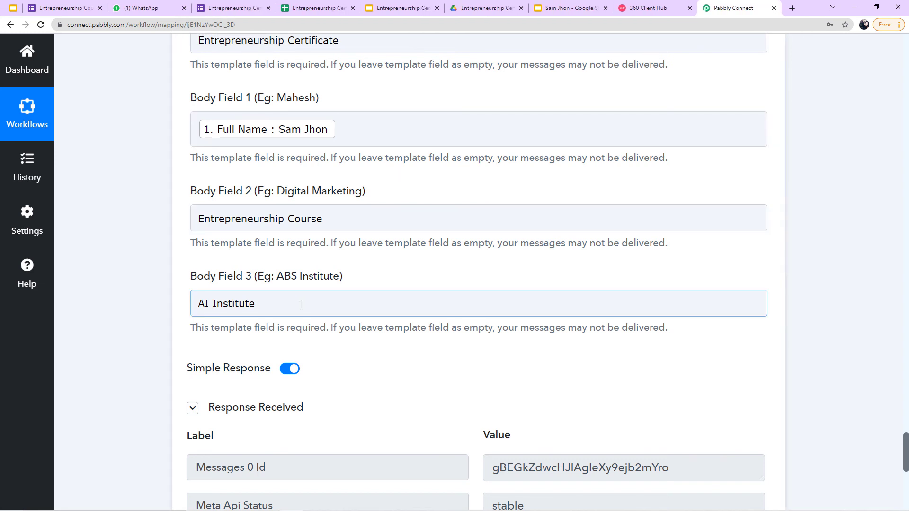
Step: Look over the Entrepreneurship Course Certificate Form's fields and switch to the WhatsApp chat to view the received message
{"action": "left_click", "coordinate": [62, 8]}
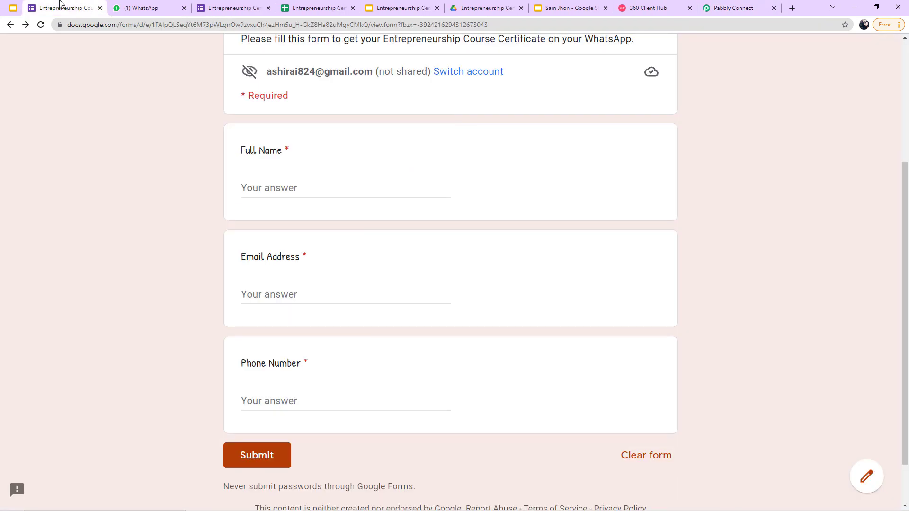
{"action": "scroll", "coordinate": [346, 246], "scroll_direction": "up", "scroll_amount": 2}
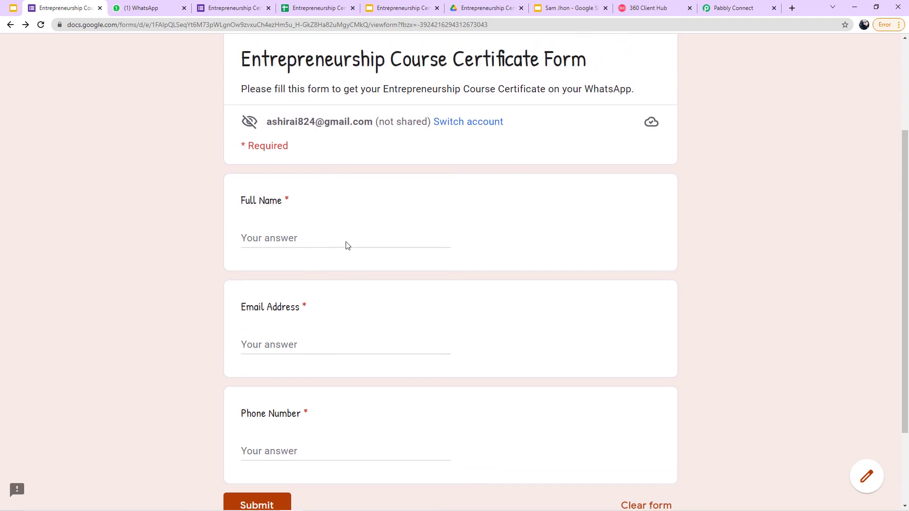
{"action": "scroll", "coordinate": [349, 244], "scroll_direction": "down", "scroll_amount": 2}
{"action": "left_click", "coordinate": [189, 7]}
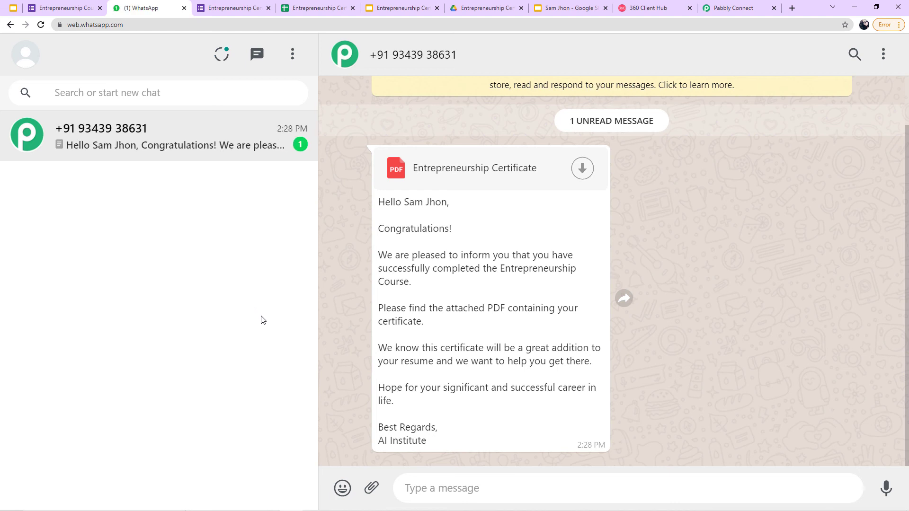
Step: Fill in the Entrepreneurship Course Certificate Form with another participant's saved full name, email address and phone number, and submit it
{"action": "left_click", "coordinate": [87, 15]}
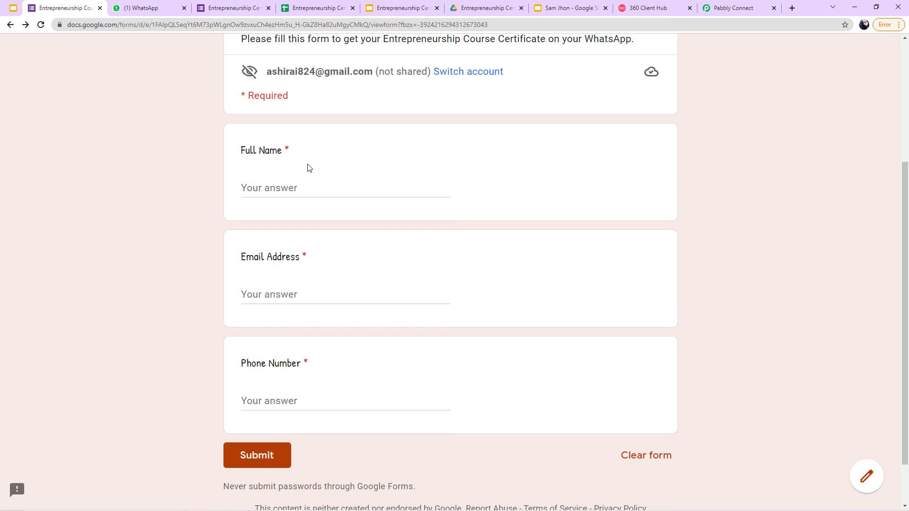
{"action": "left_click", "coordinate": [299, 188]}
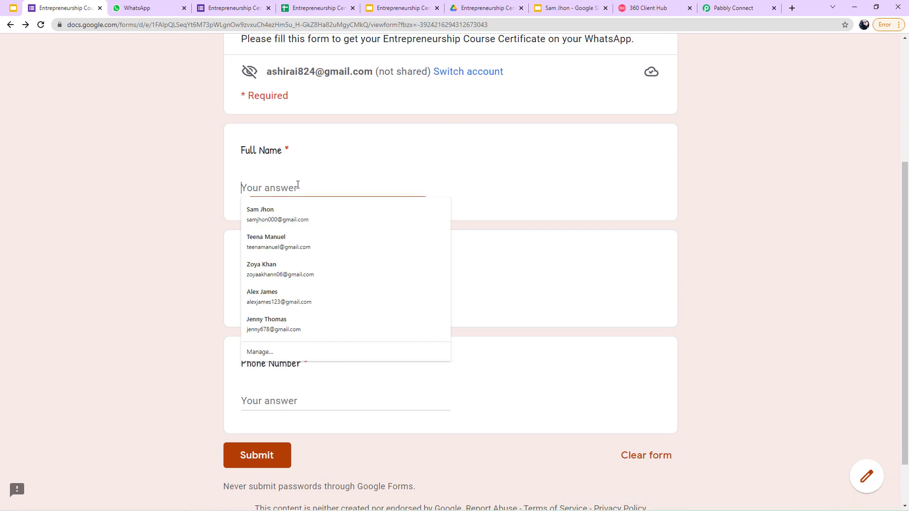
{"action": "scroll", "coordinate": [286, 193], "scroll_direction": "down", "scroll_amount": 1}
{"action": "left_click", "coordinate": [264, 194]}
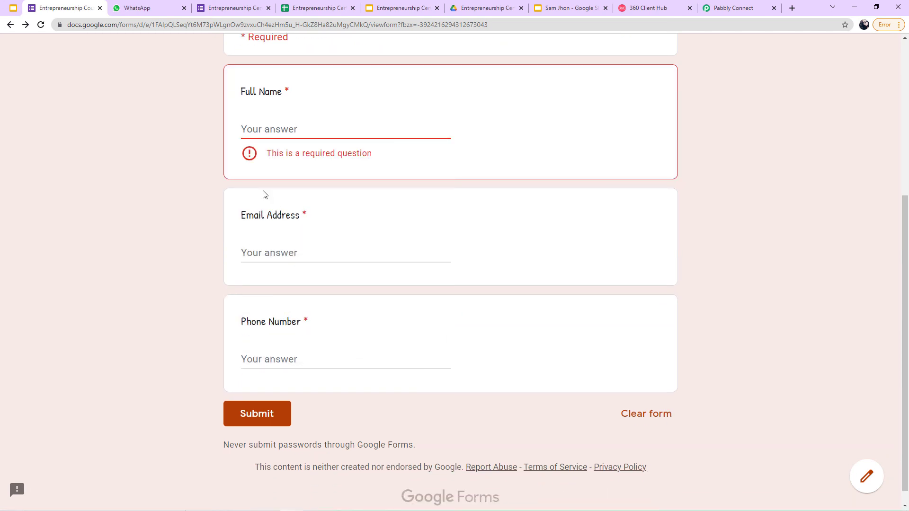
{"action": "left_click", "coordinate": [266, 130]}
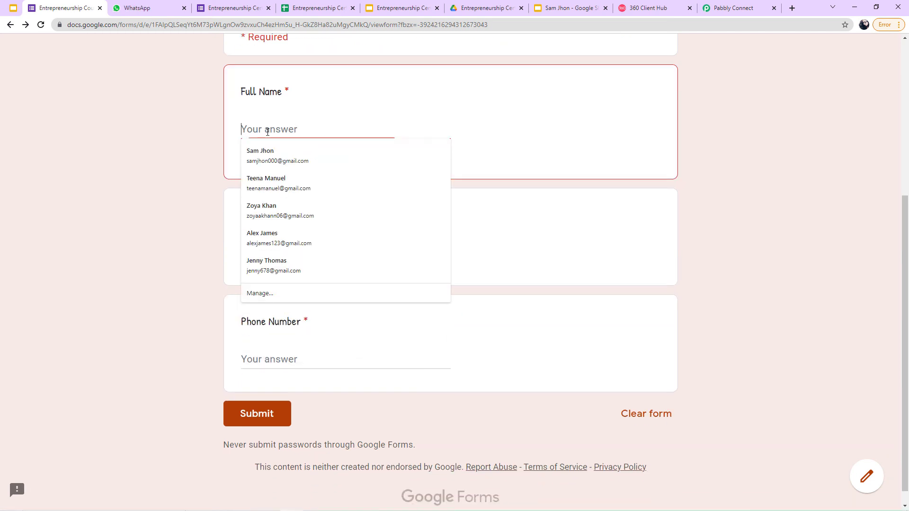
{"action": "left_click", "coordinate": [260, 211]}
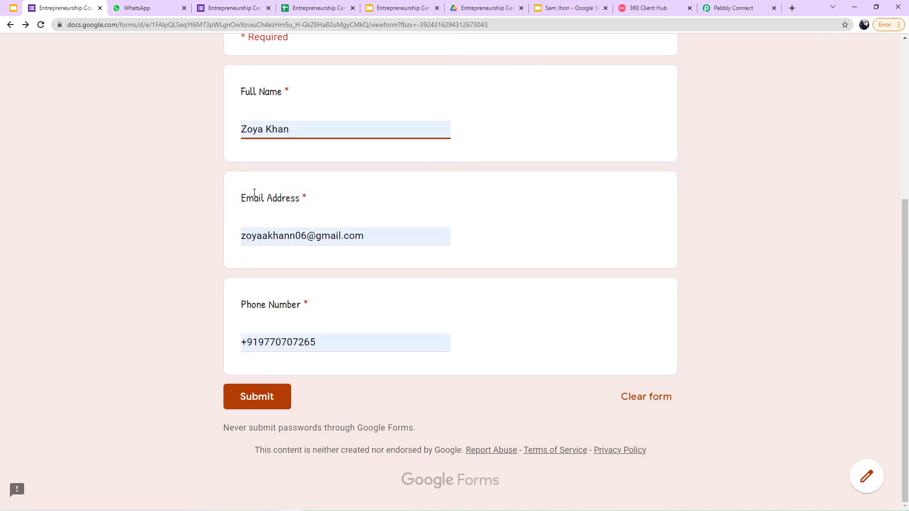
{"action": "left_click", "coordinate": [265, 405]}
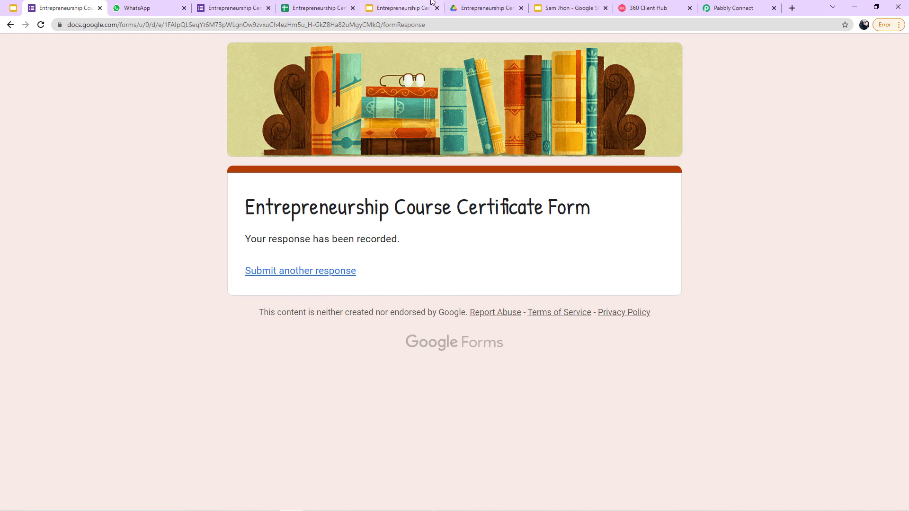
Step: Open the new participant's certificate from the Entrepreneurship Certificates folder in Google Drive, and open the new message in WhatsApp
{"action": "left_click", "coordinate": [488, 5]}
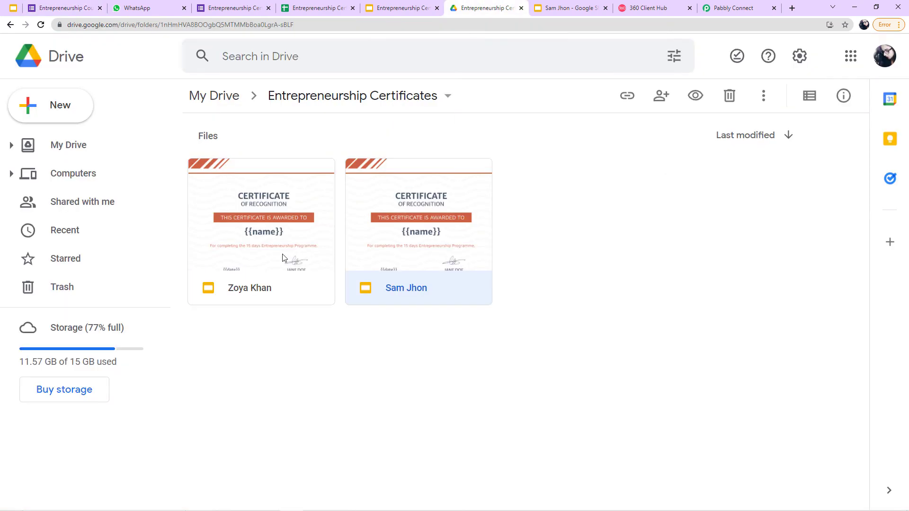
{"action": "double_click", "coordinate": [221, 206]}
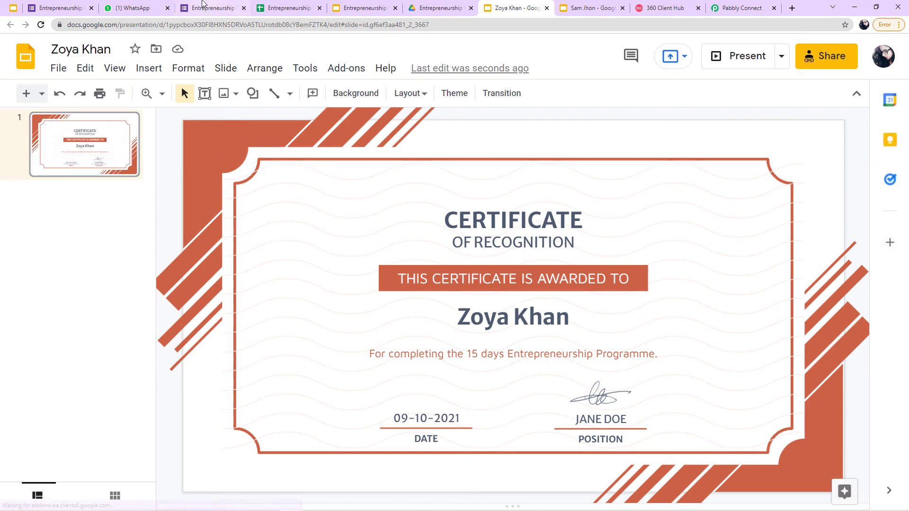
{"action": "left_click", "coordinate": [147, 8]}
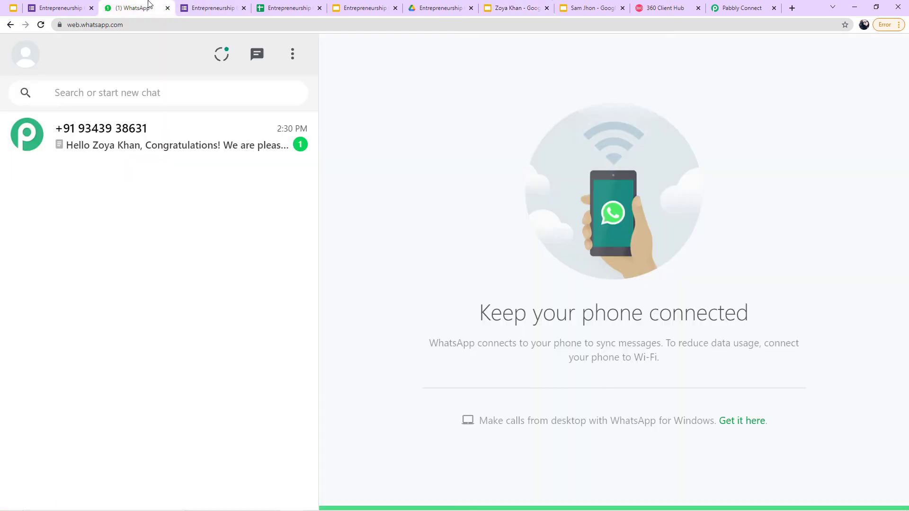
{"action": "left_click", "coordinate": [127, 158]}
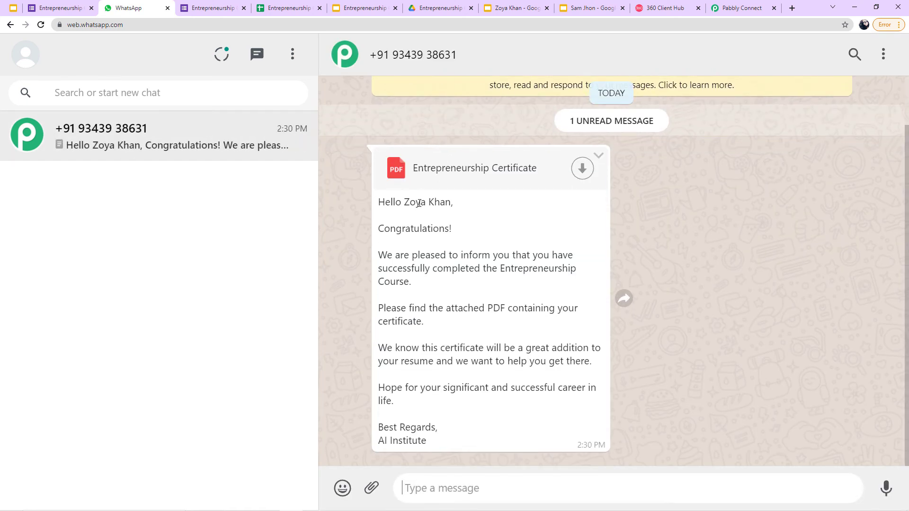
Step: Download the Entrepreneurship Certificate PDF attached to the WhatsApp message, view it and close it
{"action": "left_click", "coordinate": [61, 7]}
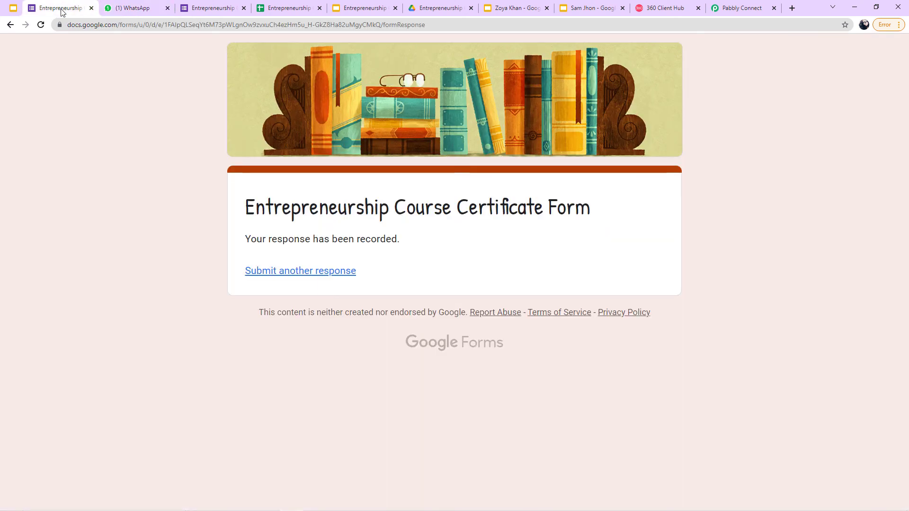
{"action": "left_click", "coordinate": [166, 4]}
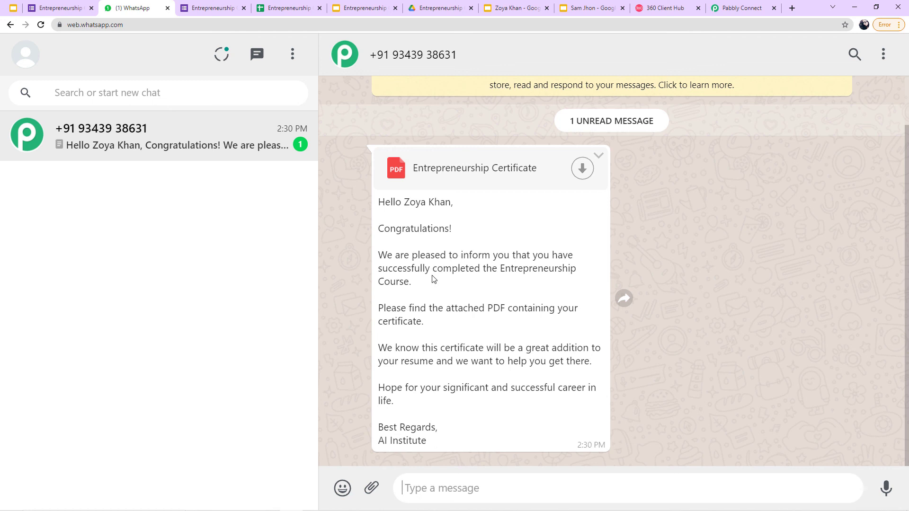
{"action": "left_click", "coordinate": [582, 168]}
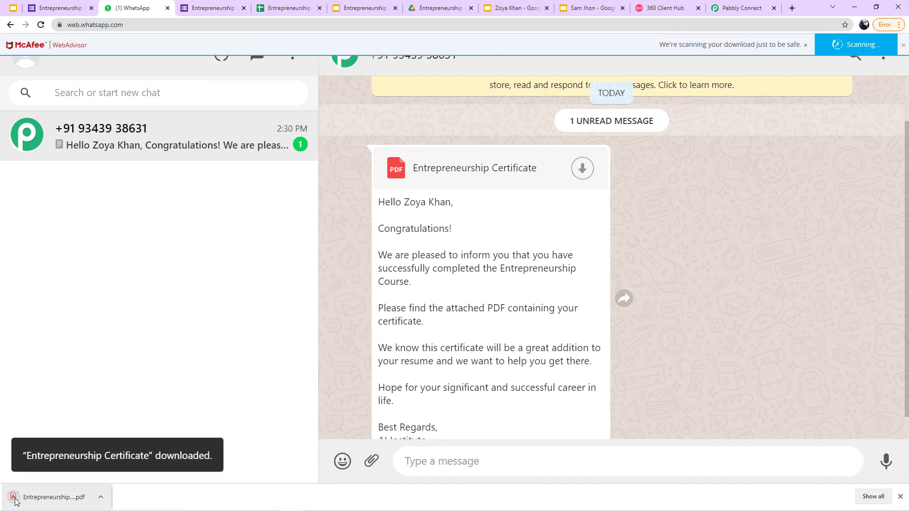
{"action": "left_click", "coordinate": [14, 499]}
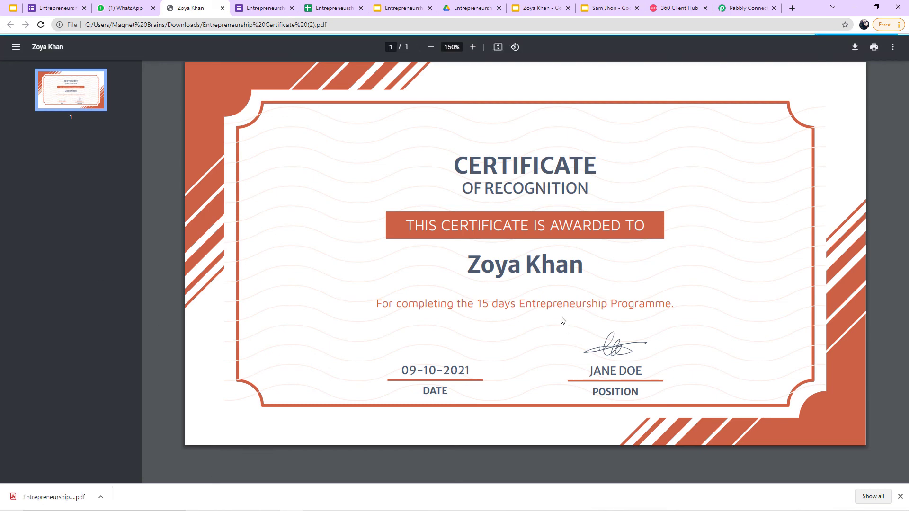
{"action": "left_click", "coordinate": [220, 8]}
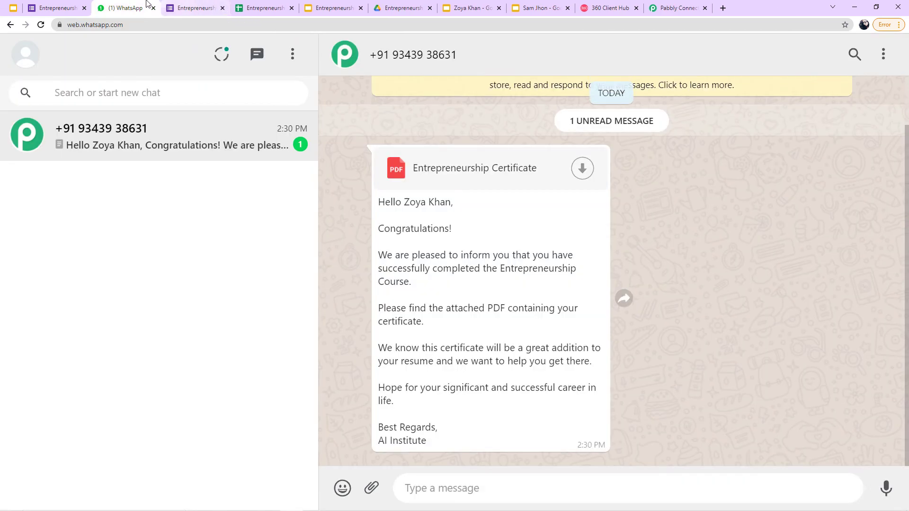
Step: Reopen the certificate form for another response, and check the Google Drive certificates folder and the WhatsApp chat
{"action": "left_click", "coordinate": [59, 8]}
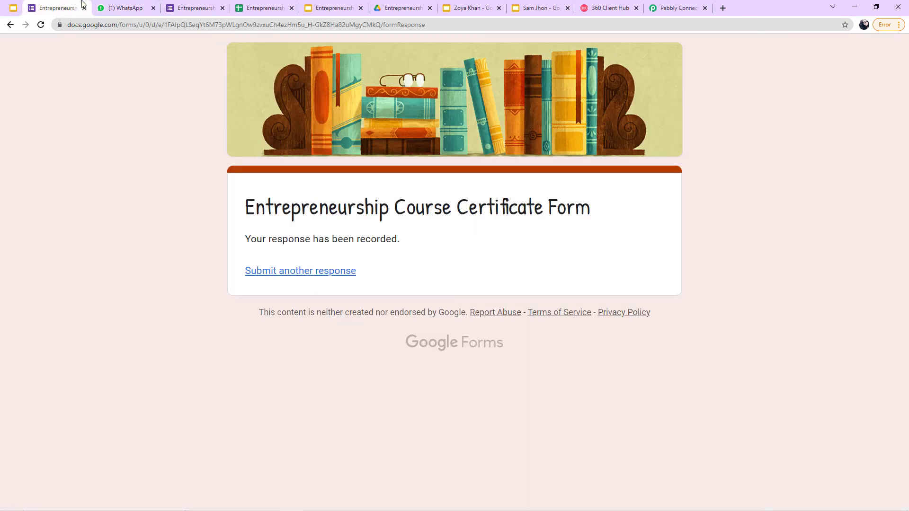
{"action": "left_click", "coordinate": [324, 271]}
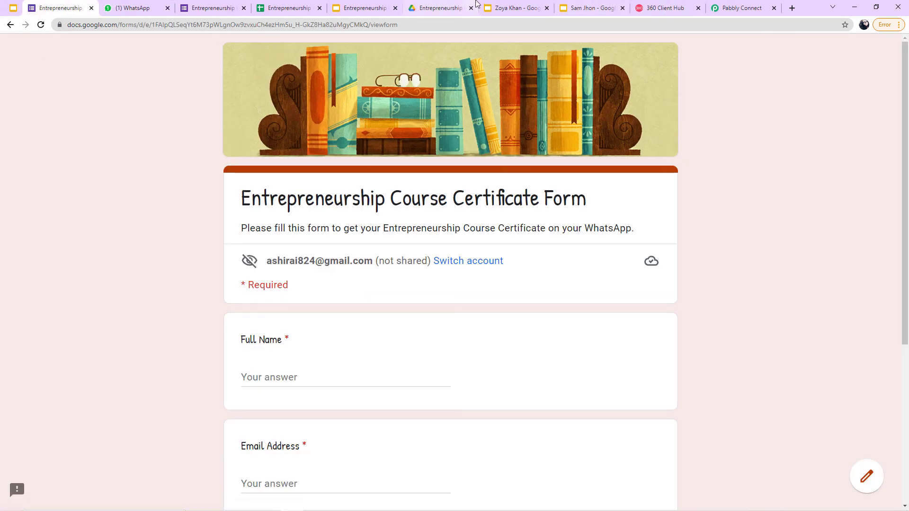
{"action": "left_click", "coordinate": [432, 6]}
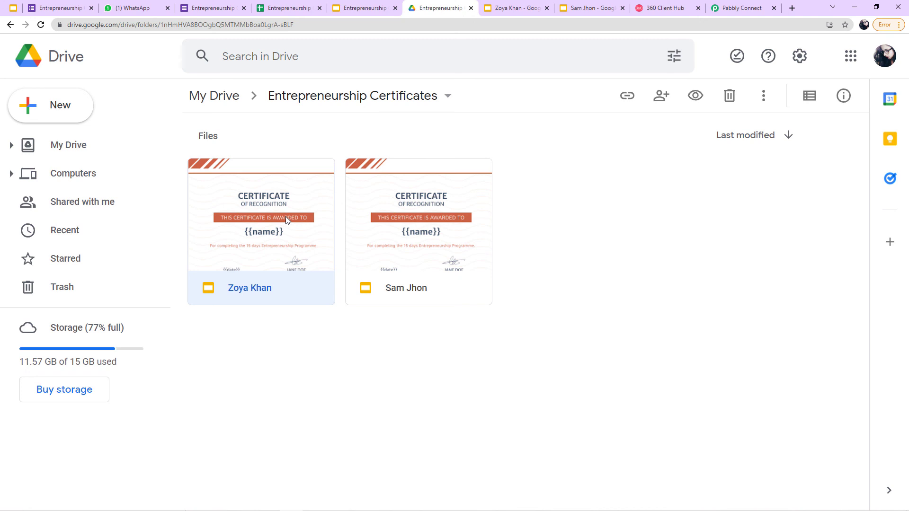
{"action": "left_click", "coordinate": [129, 8]}
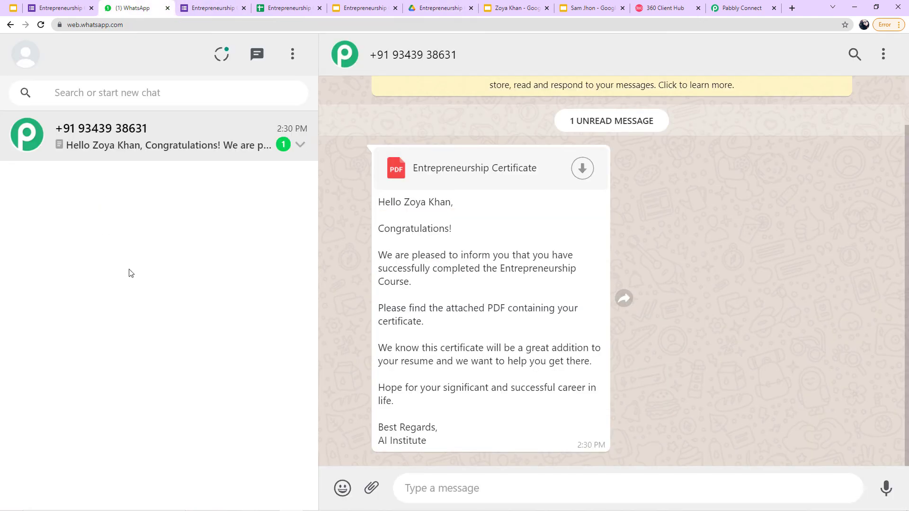
Step: Switch to the Pabbly Connect workflow and collapse the WhatsApp by 360Dialog and Google Drive action steps
{"action": "left_click", "coordinate": [742, 8]}
{"action": "scroll", "coordinate": [852, 331], "scroll_direction": "up", "scroll_amount": 1}
{"action": "scroll", "coordinate": [900, 450], "scroll_direction": "up", "scroll_amount": 15}
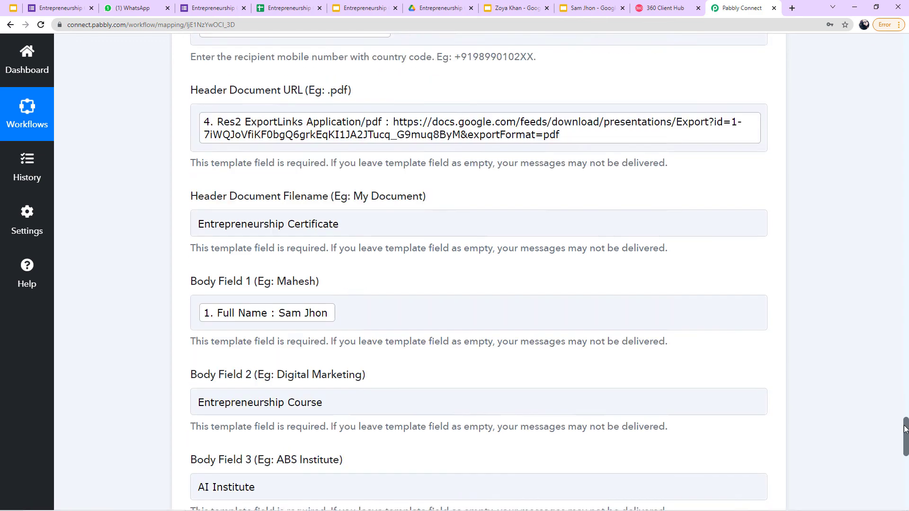
{"action": "scroll", "coordinate": [899, 380], "scroll_direction": "down", "scroll_amount": 5}
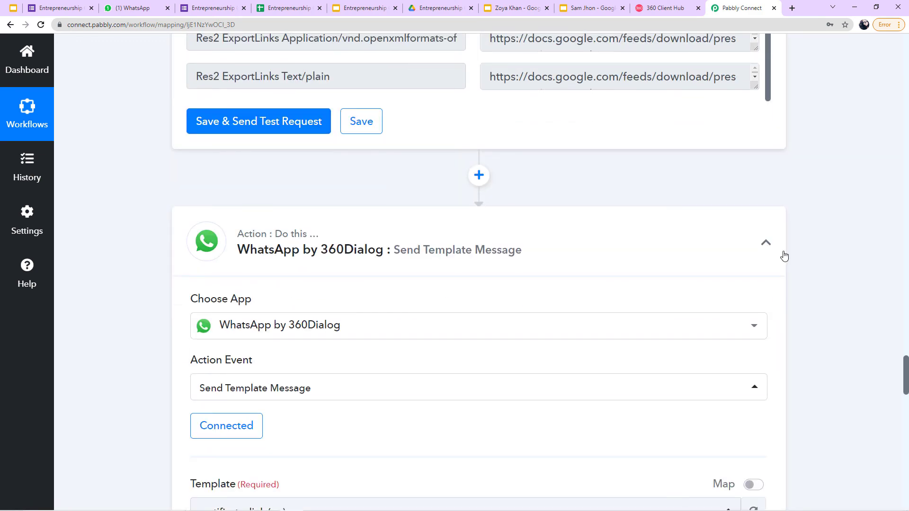
{"action": "left_click", "coordinate": [767, 243]}
{"action": "scroll", "coordinate": [768, 257], "scroll_direction": "up", "scroll_amount": 10}
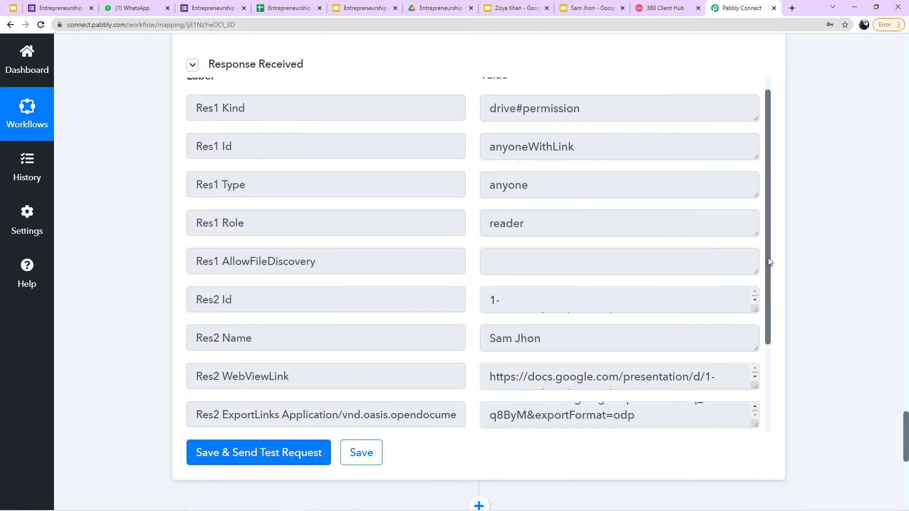
{"action": "scroll", "coordinate": [789, 185], "scroll_direction": "up", "scroll_amount": 6}
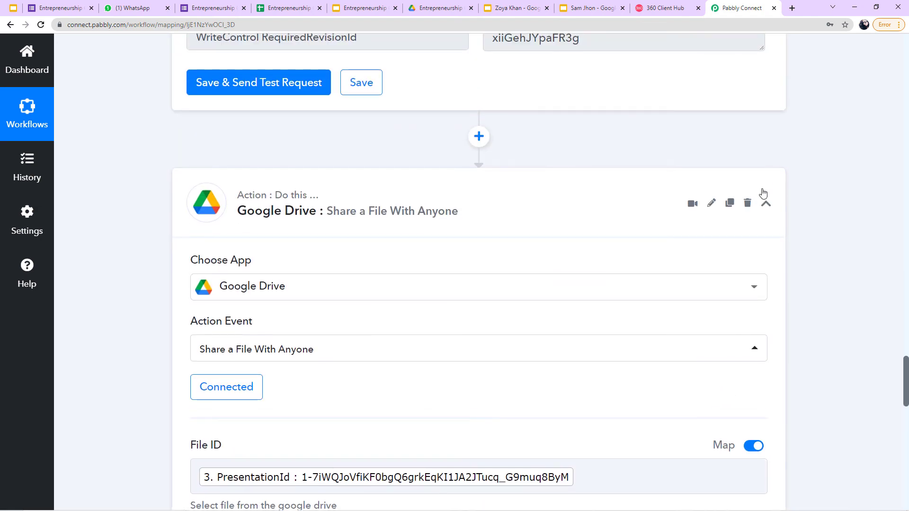
{"action": "left_click", "coordinate": [764, 207]}
Step: Collapse the Google Slides and Date/Time Formatter actions and the Google Forms trigger in the workflow
{"action": "scroll", "coordinate": [767, 198], "scroll_direction": "up", "scroll_amount": 20}
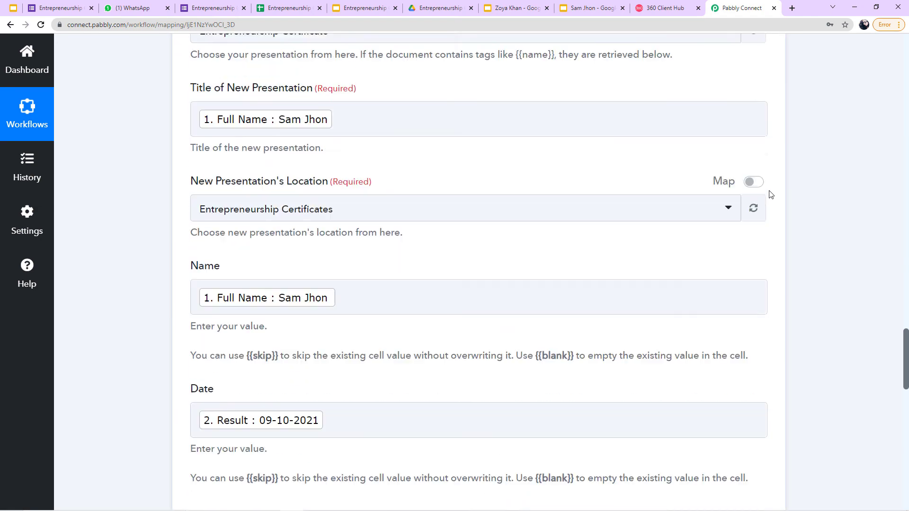
{"action": "left_click", "coordinate": [765, 126]}
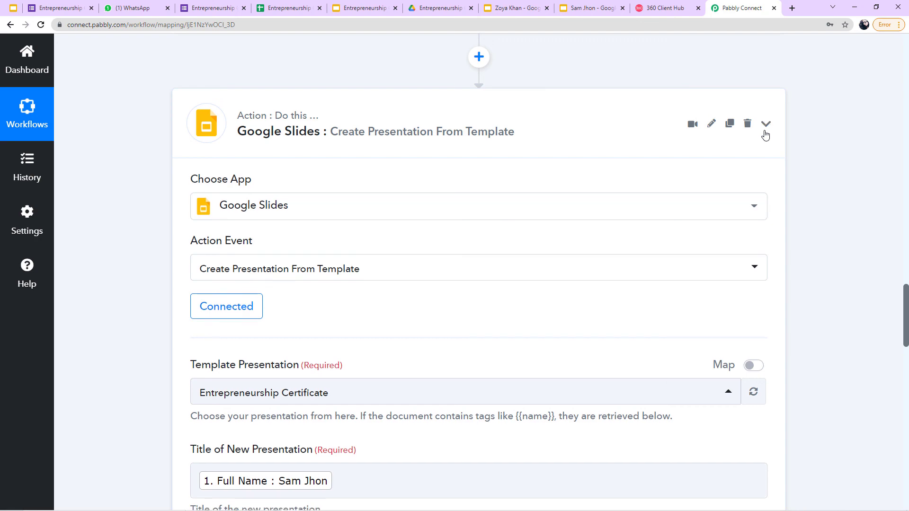
{"action": "scroll", "coordinate": [766, 134], "scroll_direction": "up", "scroll_amount": 7}
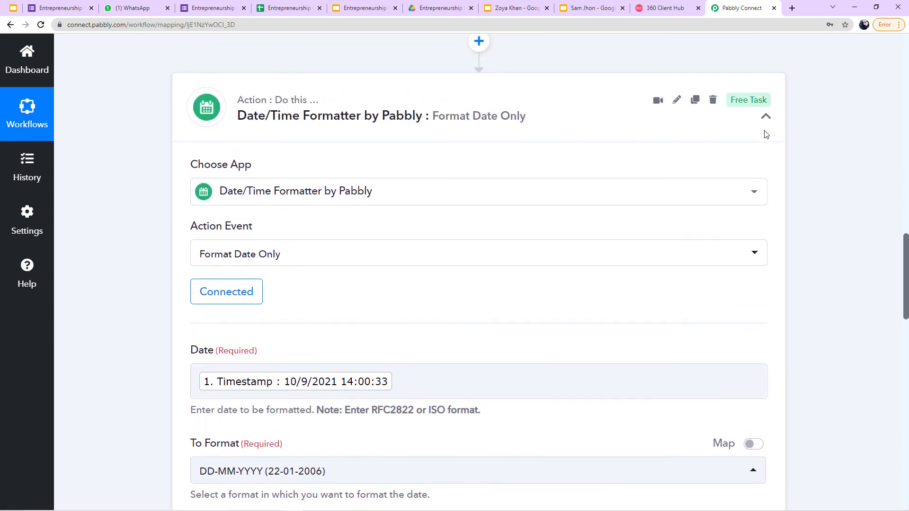
{"action": "left_click", "coordinate": [759, 171]}
{"action": "scroll", "coordinate": [765, 165], "scroll_direction": "up", "scroll_amount": 18}
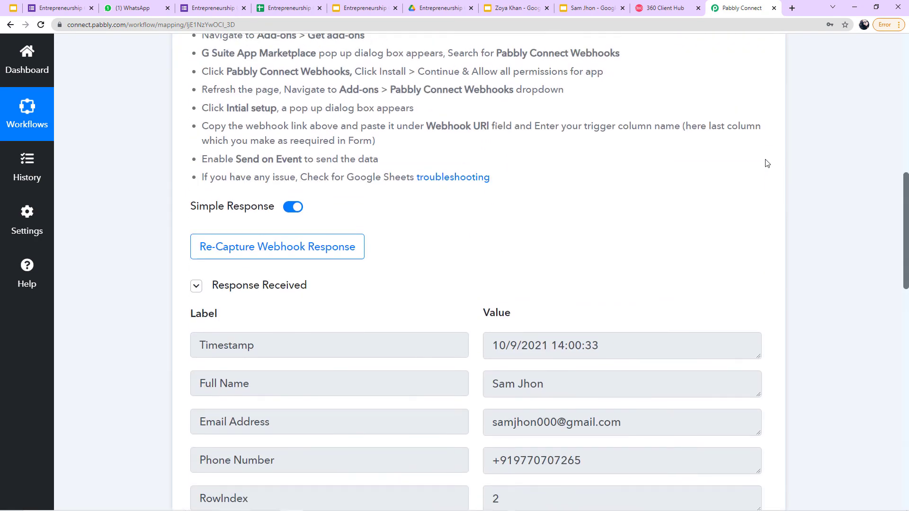
{"action": "scroll", "coordinate": [767, 163], "scroll_direction": "up", "scroll_amount": 2}
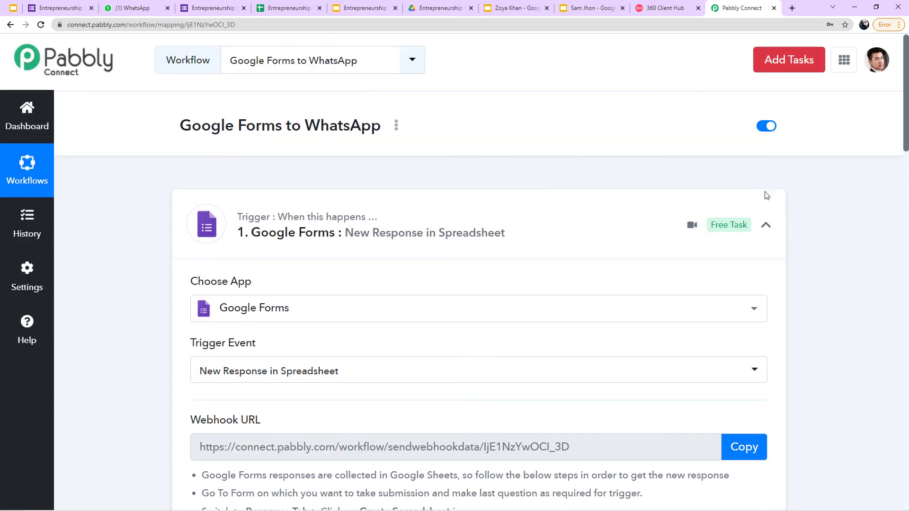
{"action": "left_click", "coordinate": [764, 222]}
Step: Look over the collapsed workflow steps, then expand the Google Forms trigger to view its settings
{"action": "scroll", "coordinate": [349, 270], "scroll_direction": "down", "scroll_amount": 2}
{"action": "scroll", "coordinate": [243, 219], "scroll_direction": "down", "scroll_amount": 4}
{"action": "scroll", "coordinate": [339, 399], "scroll_direction": "up", "scroll_amount": 3}
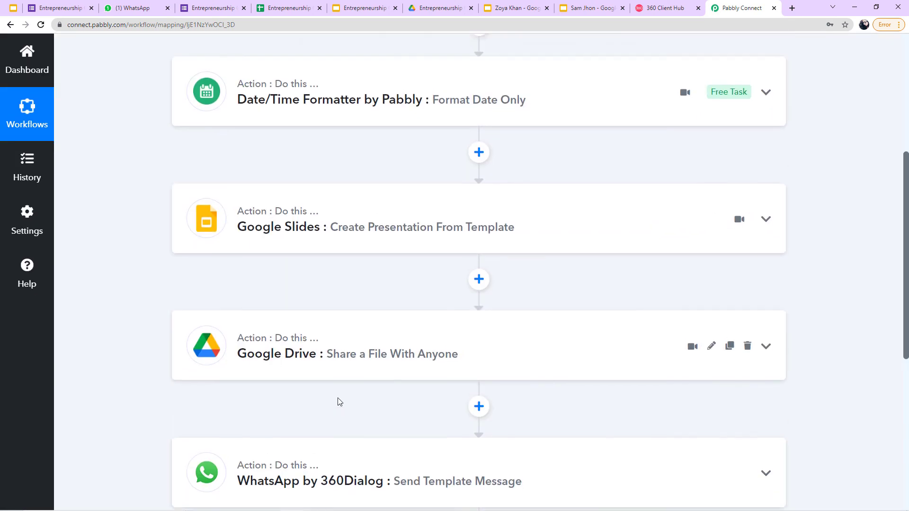
{"action": "scroll", "coordinate": [274, 168], "scroll_direction": "up", "scroll_amount": 1}
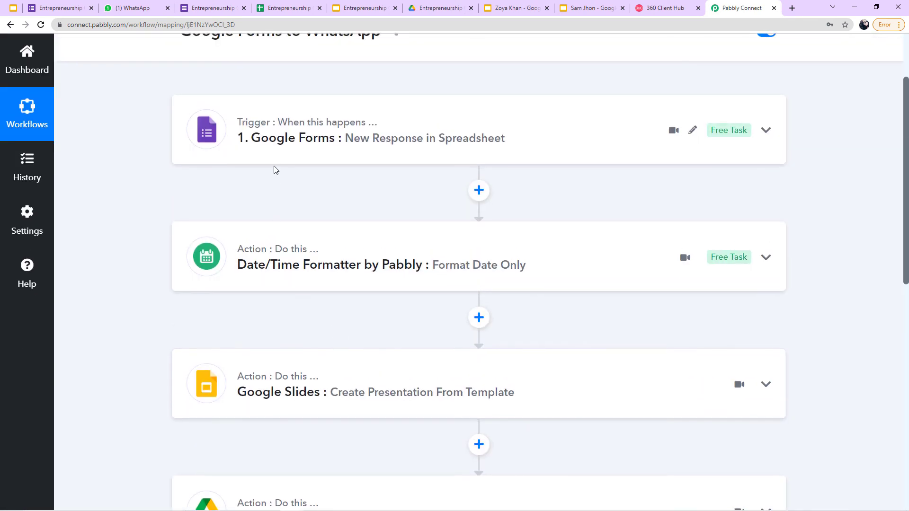
{"action": "left_click", "coordinate": [275, 157]}
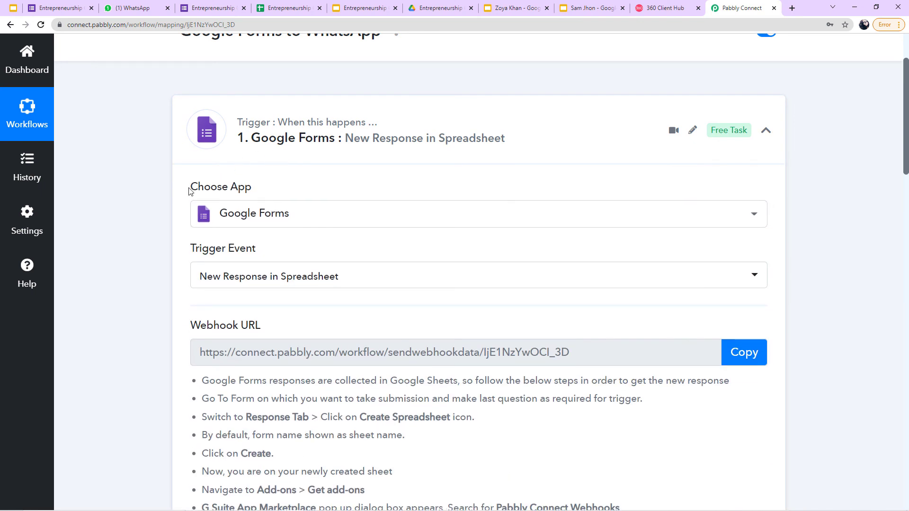
{"action": "scroll", "coordinate": [201, 302], "scroll_direction": "down", "scroll_amount": 2}
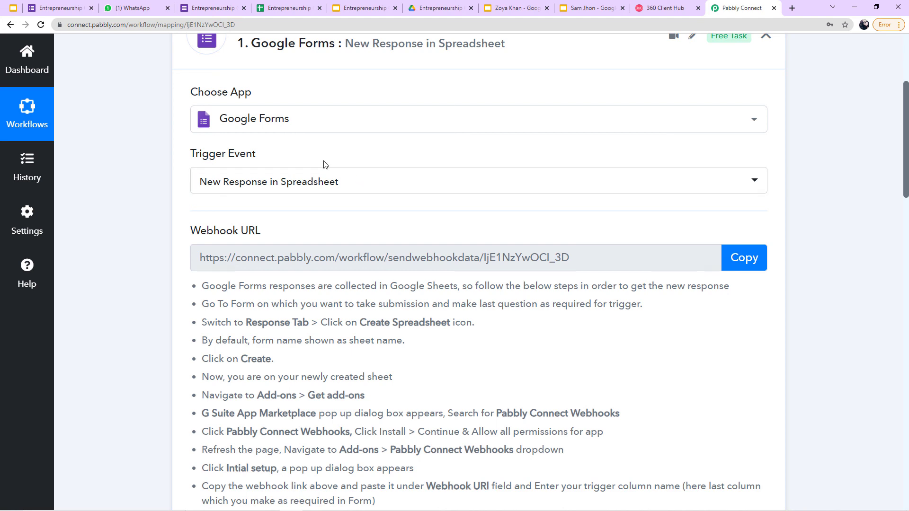
Step: Check the WhatsApp message and the form responses spreadsheet, then return to the Google Forms trigger in Pabbly Connect
{"action": "left_click", "coordinate": [135, 8]}
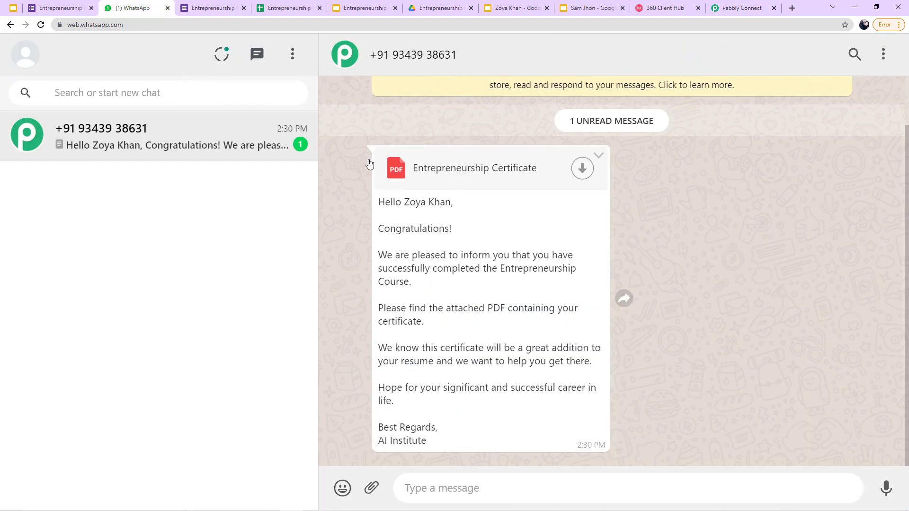
{"action": "left_click", "coordinate": [286, 8]}
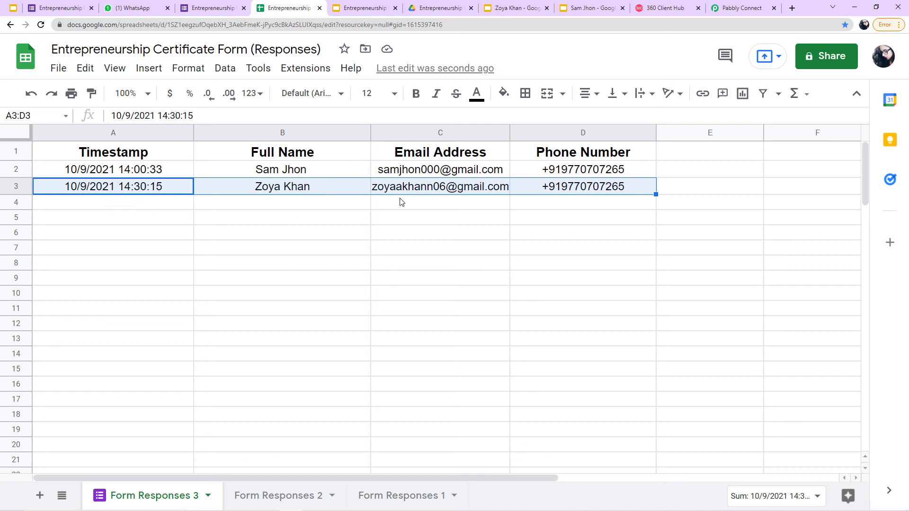
{"action": "left_click", "coordinate": [754, 5]}
{"action": "scroll", "coordinate": [477, 95], "scroll_direction": "up", "scroll_amount": 2}
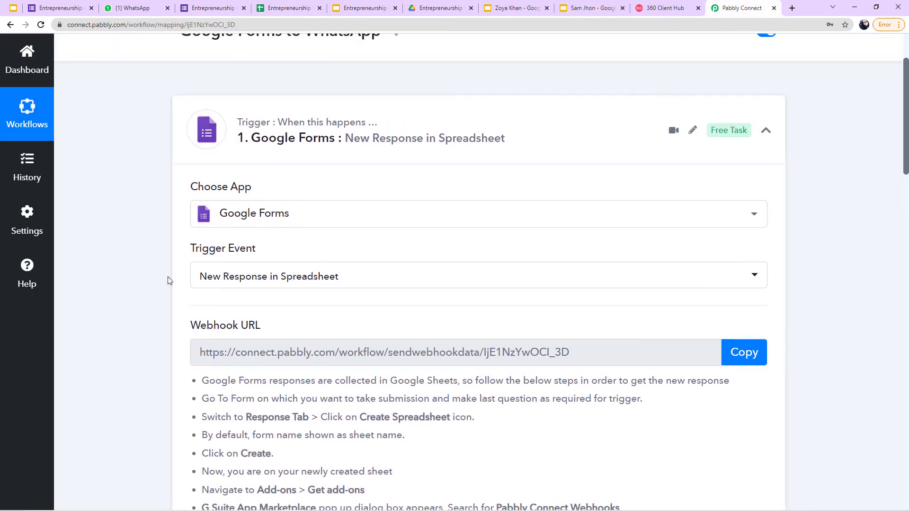
Step: Compare the response captured by the Google Forms trigger with the form responses spreadsheet, checking the Timestamp value
{"action": "scroll", "coordinate": [326, 225], "scroll_direction": "down", "scroll_amount": 3}
{"action": "scroll", "coordinate": [326, 224], "scroll_direction": "down", "scroll_amount": 10}
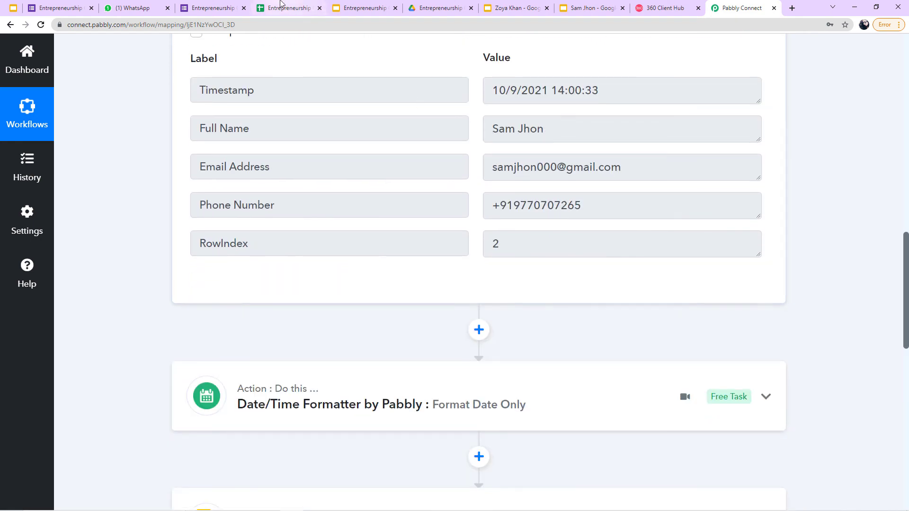
{"action": "left_click", "coordinate": [280, 4]}
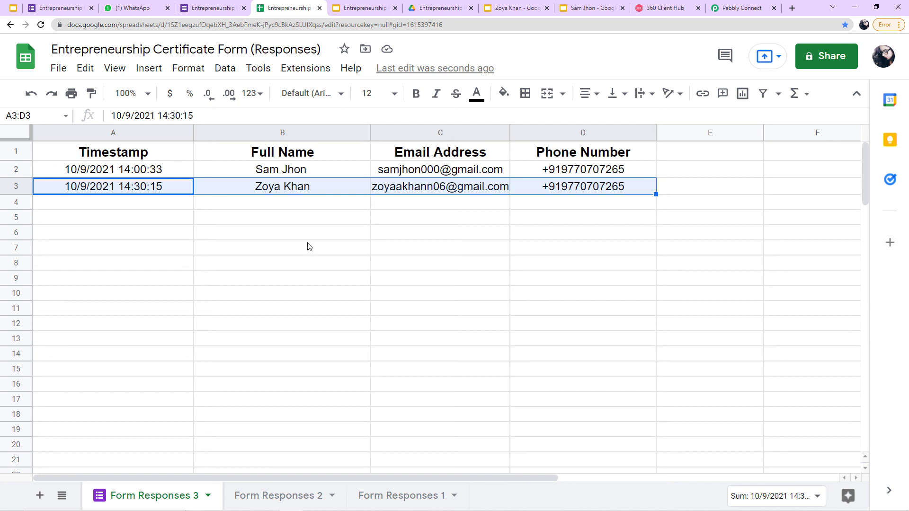
{"action": "left_click", "coordinate": [740, 8]}
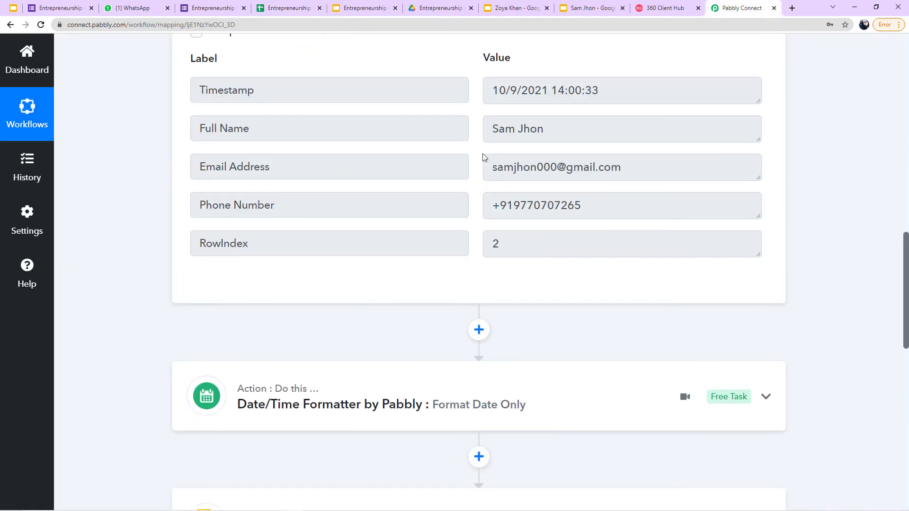
{"action": "scroll", "coordinate": [483, 156], "scroll_direction": "down", "scroll_amount": 3}
{"action": "scroll", "coordinate": [463, 155], "scroll_direction": "up", "scroll_amount": 3}
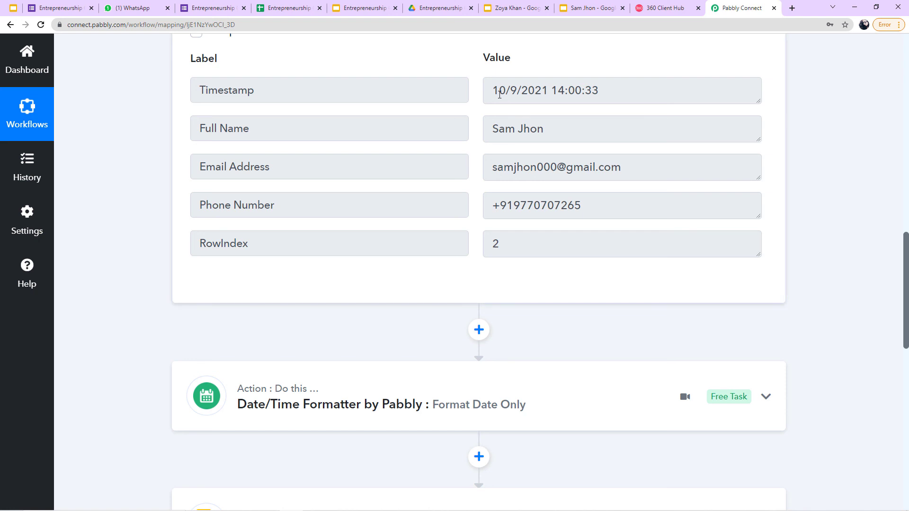
{"action": "left_click_drag", "start_coordinate": [493, 90], "coordinate": [613, 112]}
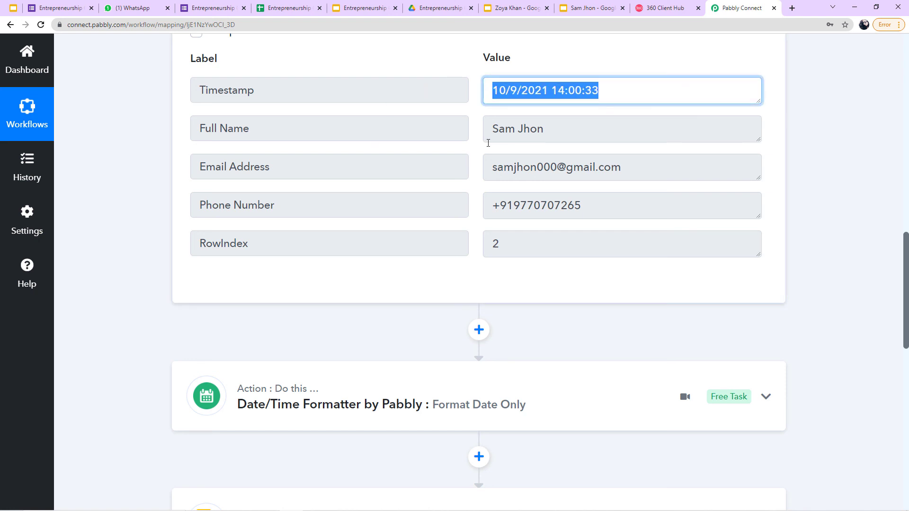
Step: Expand the Date/Time Formatter action and review its date mapping, output format and received response
{"action": "scroll", "coordinate": [386, 187], "scroll_direction": "down", "scroll_amount": 4}
{"action": "left_click", "coordinate": [353, 211]}
{"action": "scroll", "coordinate": [353, 212], "scroll_direction": "down", "scroll_amount": 3}
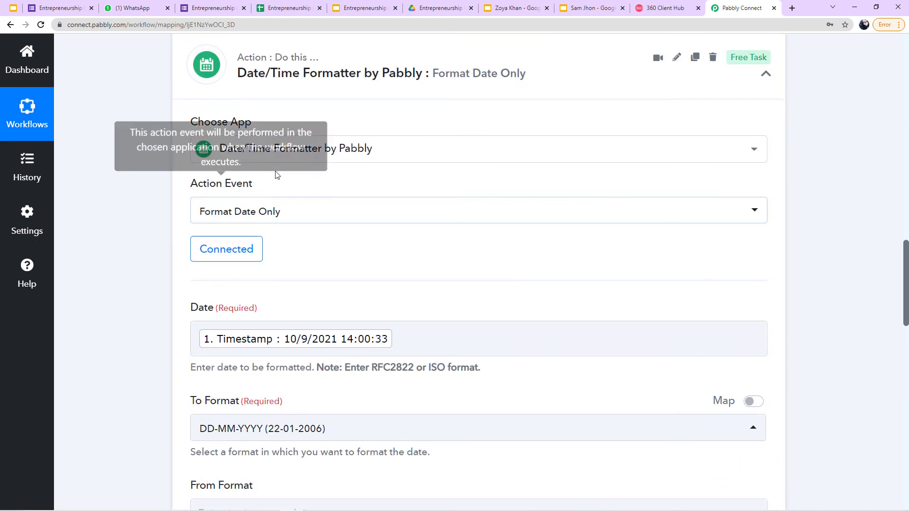
{"action": "scroll", "coordinate": [277, 175], "scroll_direction": "down", "scroll_amount": 4}
{"action": "scroll", "coordinate": [298, 235], "scroll_direction": "up", "scroll_amount": 4}
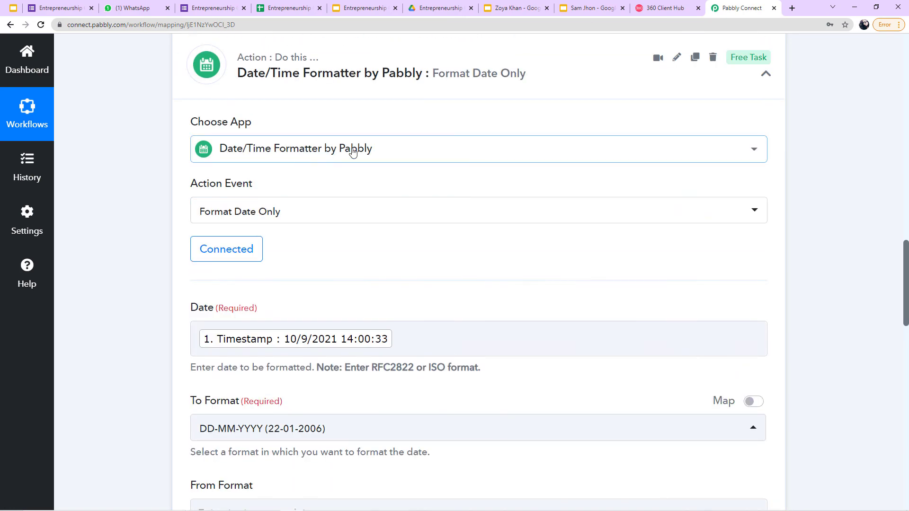
{"action": "scroll", "coordinate": [353, 151], "scroll_direction": "down", "scroll_amount": 9}
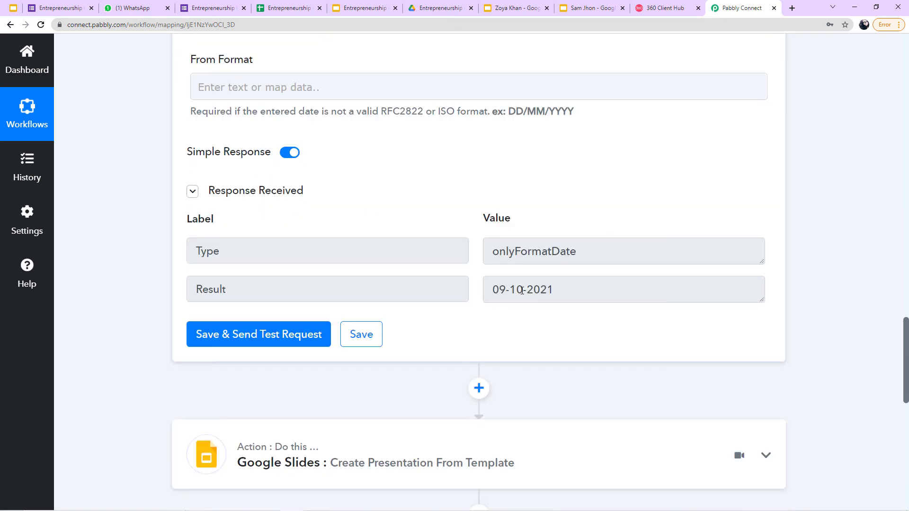
Step: Expand the Google Slides action and review its template, title, location and name mappings, and received response
{"action": "scroll", "coordinate": [357, 260], "scroll_direction": "down", "scroll_amount": 6}
{"action": "left_click", "coordinate": [298, 183]}
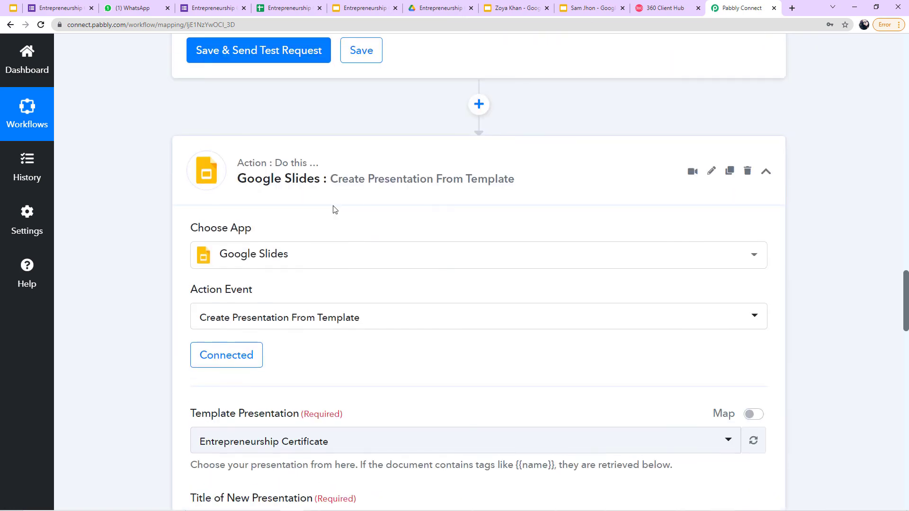
{"action": "scroll", "coordinate": [331, 214], "scroll_direction": "down", "scroll_amount": 4}
{"action": "scroll", "coordinate": [308, 305], "scroll_direction": "down", "scroll_amount": 9}
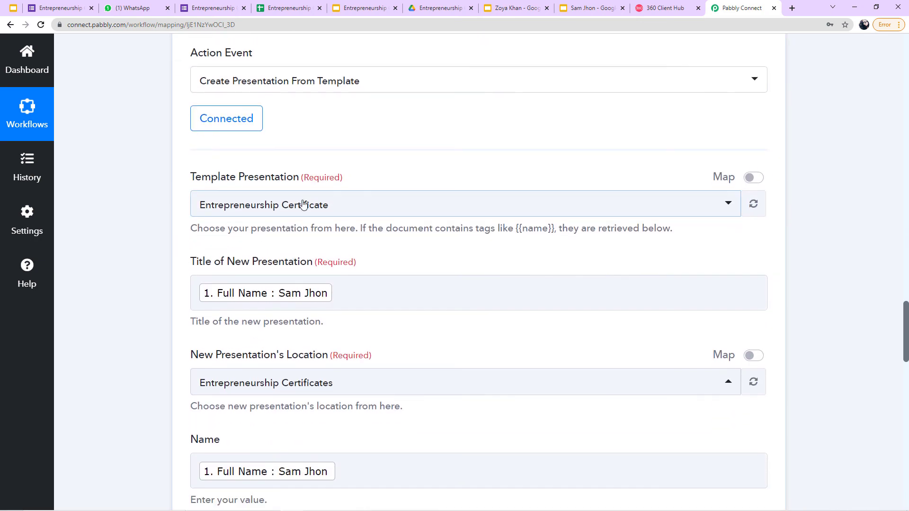
{"action": "scroll", "coordinate": [297, 326], "scroll_direction": "down", "scroll_amount": 9}
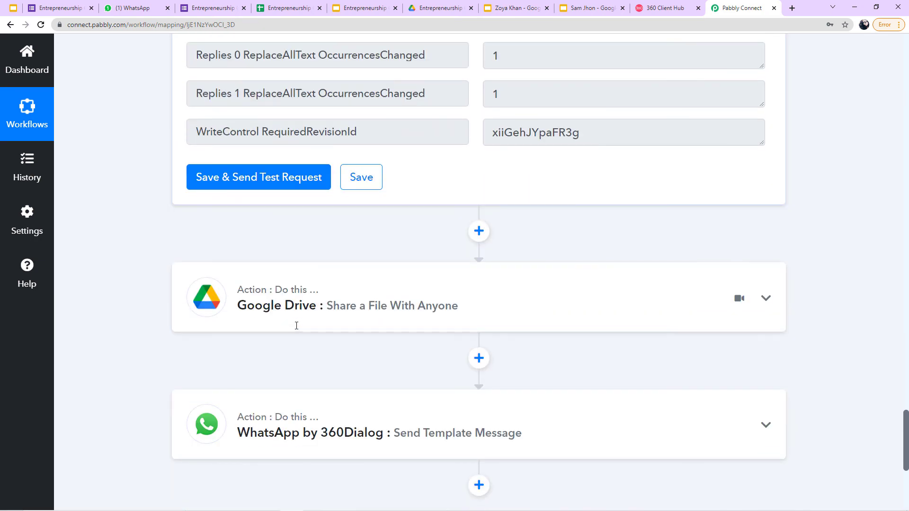
Step: Expand the Google Drive Share a File With Anyone action and review its File ID mapping and returned export links
{"action": "left_click", "coordinate": [296, 322]}
{"action": "scroll", "coordinate": [343, 278], "scroll_direction": "down", "scroll_amount": 11}
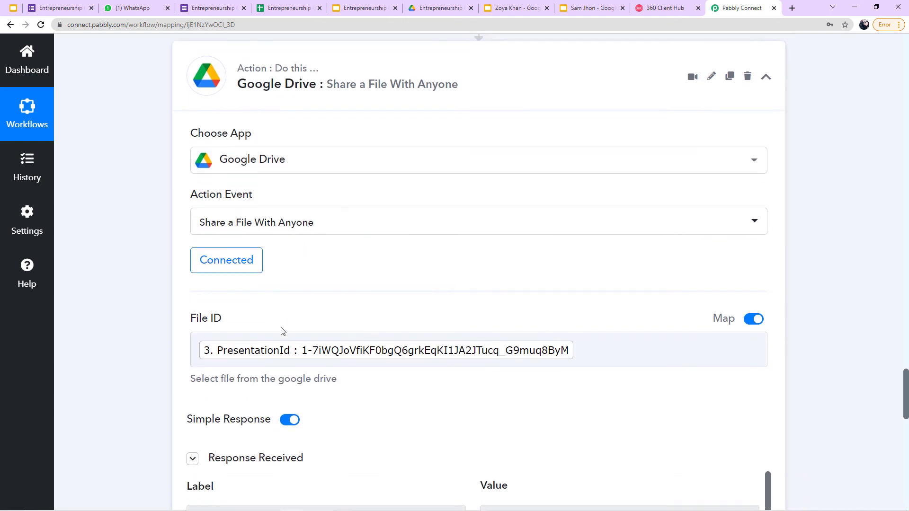
{"action": "scroll", "coordinate": [275, 295], "scroll_direction": "down", "scroll_amount": 5}
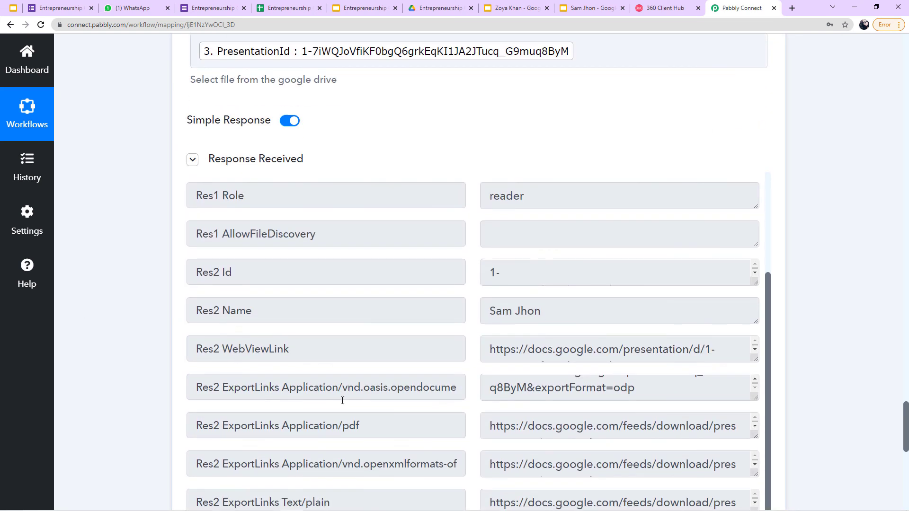
{"action": "scroll", "coordinate": [302, 303], "scroll_direction": "down", "scroll_amount": 5}
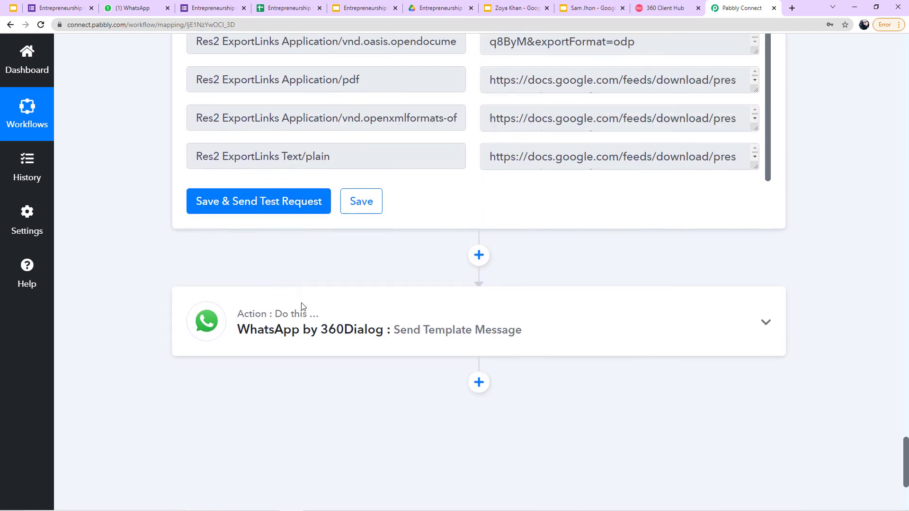
Step: Expand the WhatsApp by 360Dialog action, review its template message fields, and return to the Google Forms trigger
{"action": "left_click", "coordinate": [302, 306]}
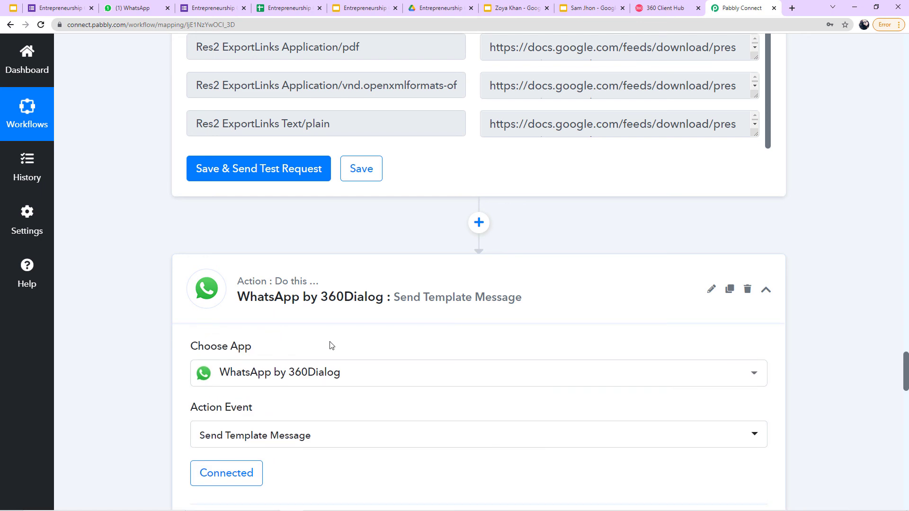
{"action": "scroll", "coordinate": [340, 333], "scroll_direction": "down", "scroll_amount": 7}
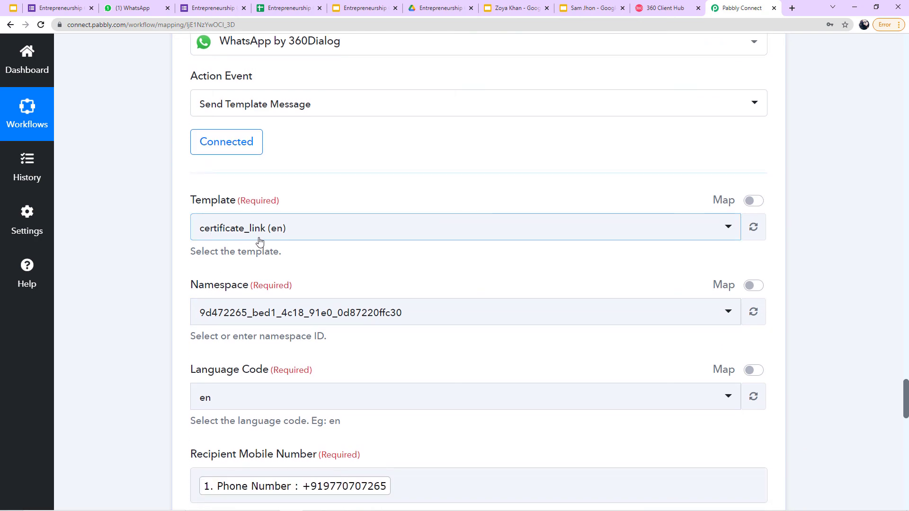
{"action": "scroll", "coordinate": [298, 244], "scroll_direction": "down", "scroll_amount": 9}
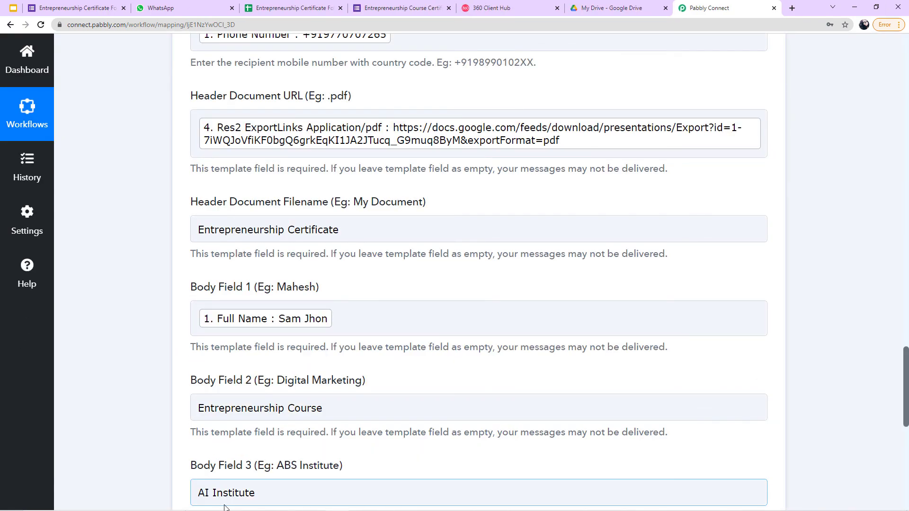
{"action": "scroll", "coordinate": [224, 508], "scroll_direction": "up", "scroll_amount": 20}
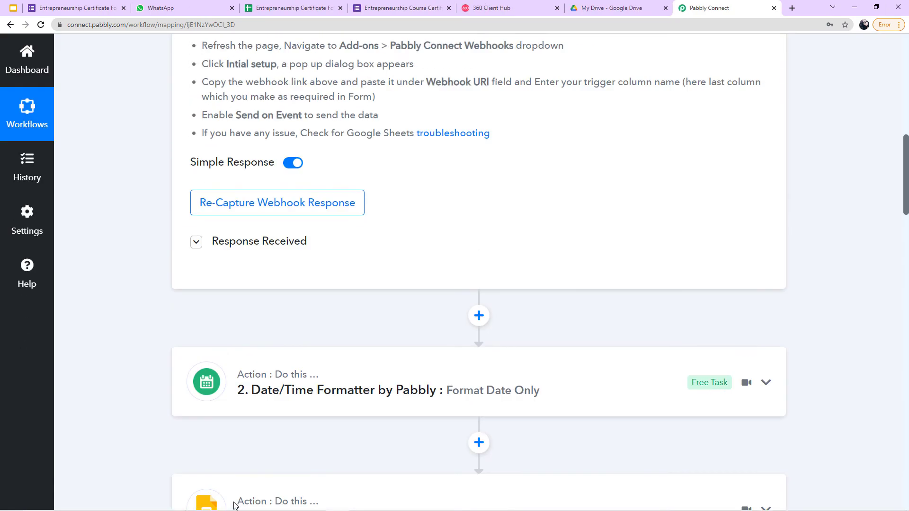
{"action": "scroll", "coordinate": [234, 506], "scroll_direction": "up", "scroll_amount": 13}
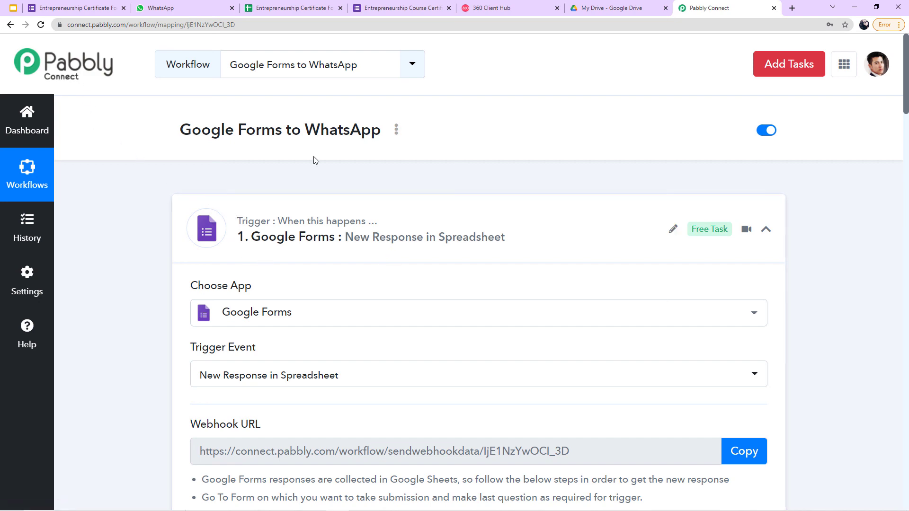
{"action": "scroll", "coordinate": [312, 165], "scroll_direction": "down", "scroll_amount": 3}
{"action": "scroll", "coordinate": [314, 265], "scroll_direction": "up", "scroll_amount": 3}
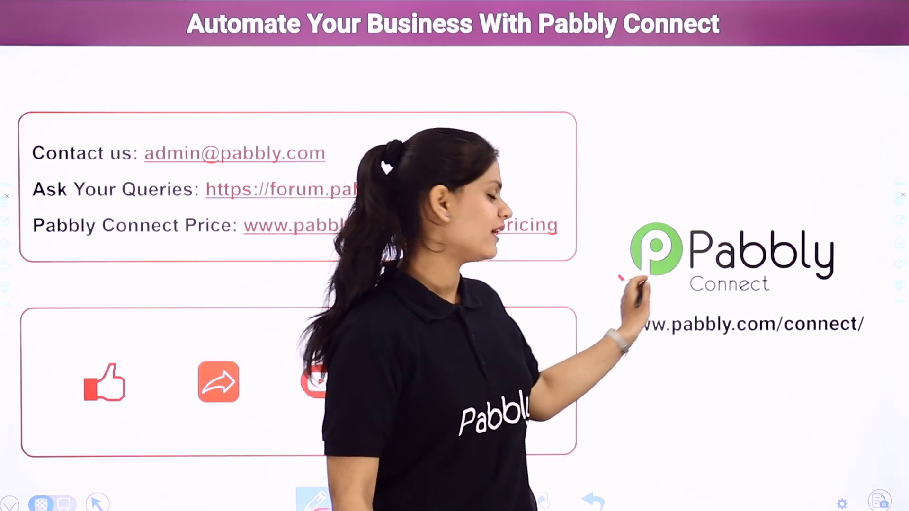
{"action": "left_click_drag", "start_coordinate": [618, 280], "coordinate": [659, 270]}
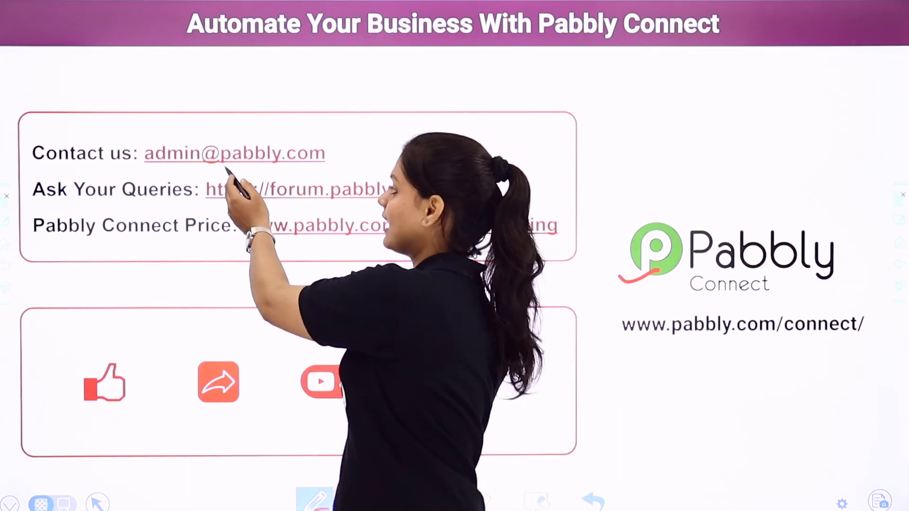
{"action": "left_click_drag", "start_coordinate": [281, 166], "coordinate": [346, 154]}
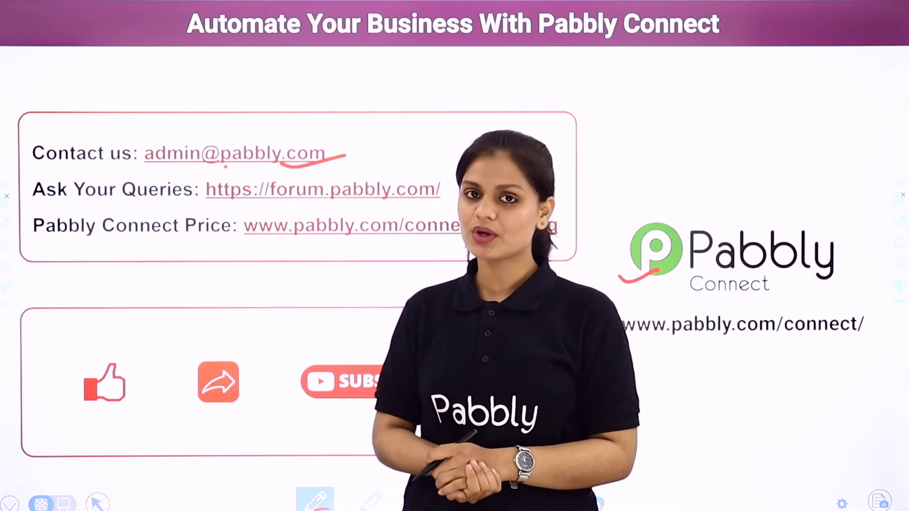
{"action": "left_click_drag", "start_coordinate": [278, 201], "coordinate": [363, 204]}
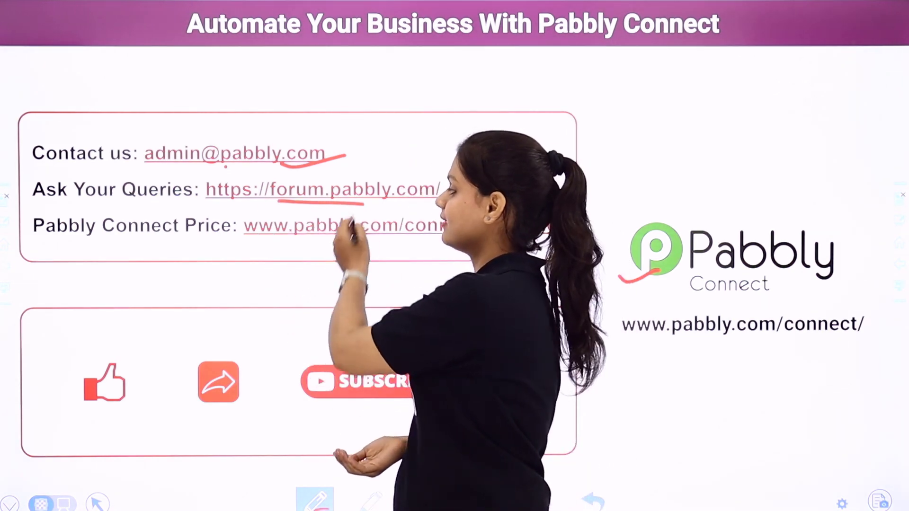